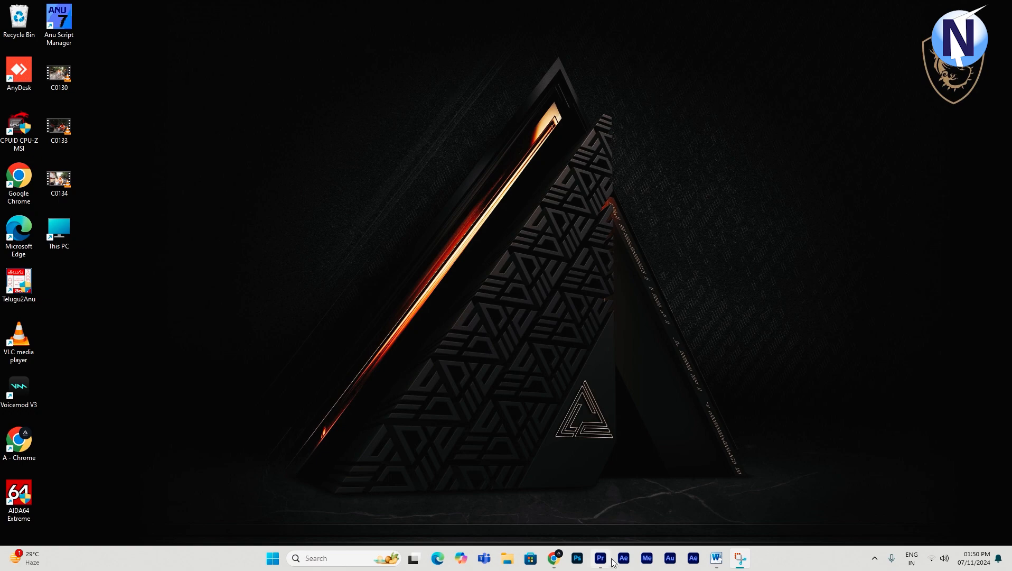
- Switch to Premiere Pro and import the file WhatsApp Image 2024-11-07 at 1.51.55 PM from the Downloads folder into the project
{"action": "left_click", "coordinate": [601, 558]}
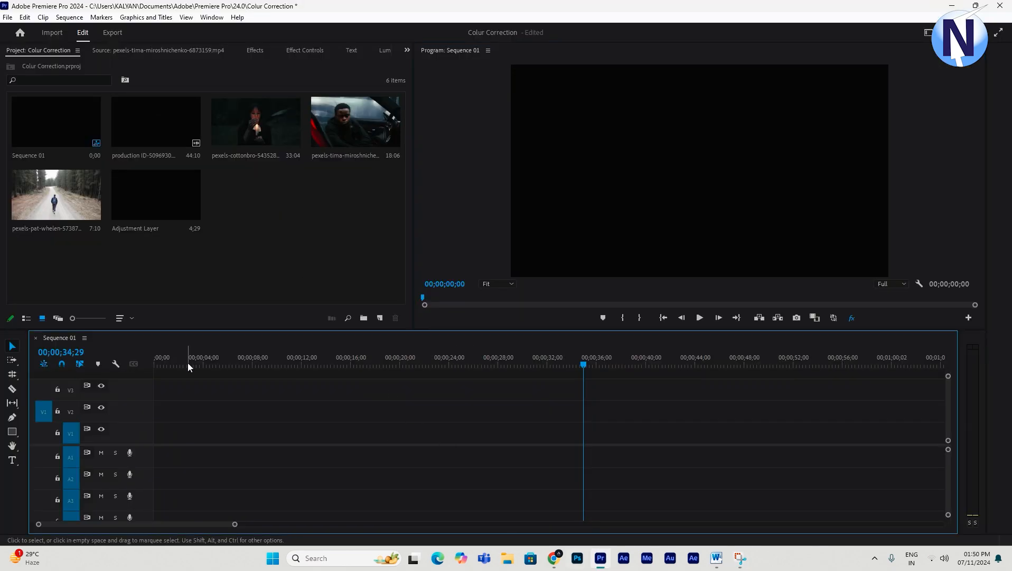
{"action": "double_click", "coordinate": [320, 232]}
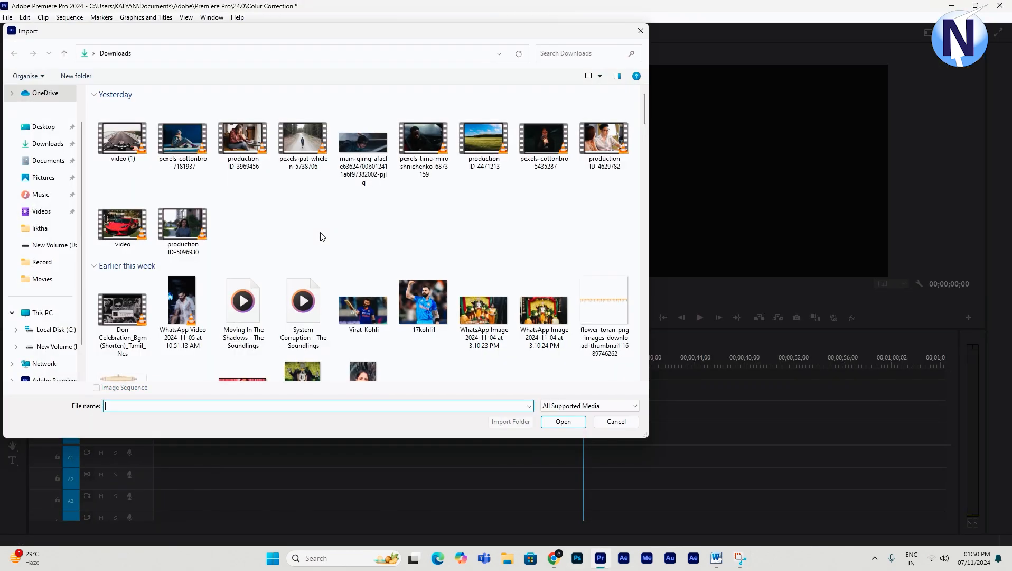
{"action": "left_click", "coordinate": [616, 422]}
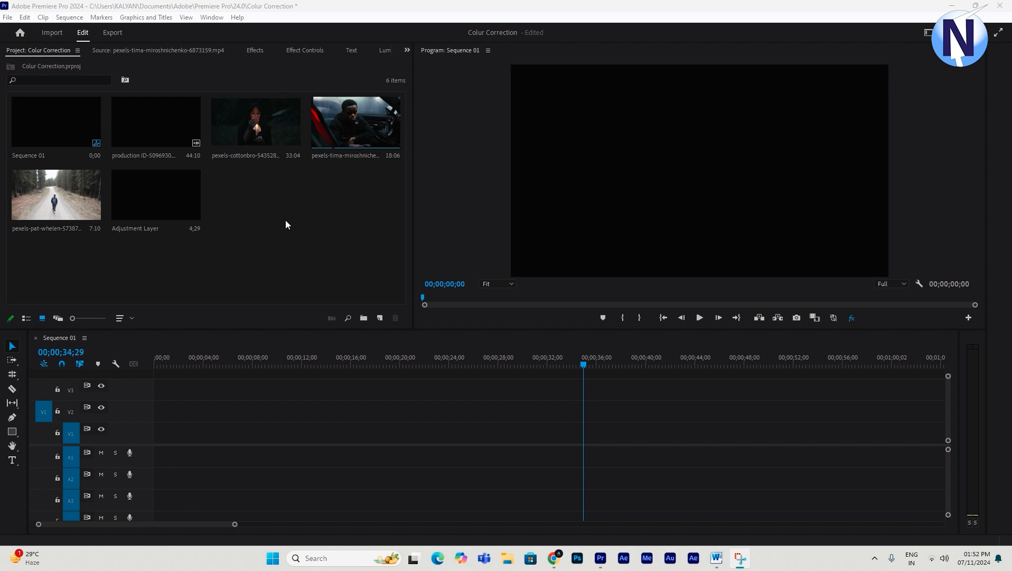
{"action": "double_click", "coordinate": [274, 212]}
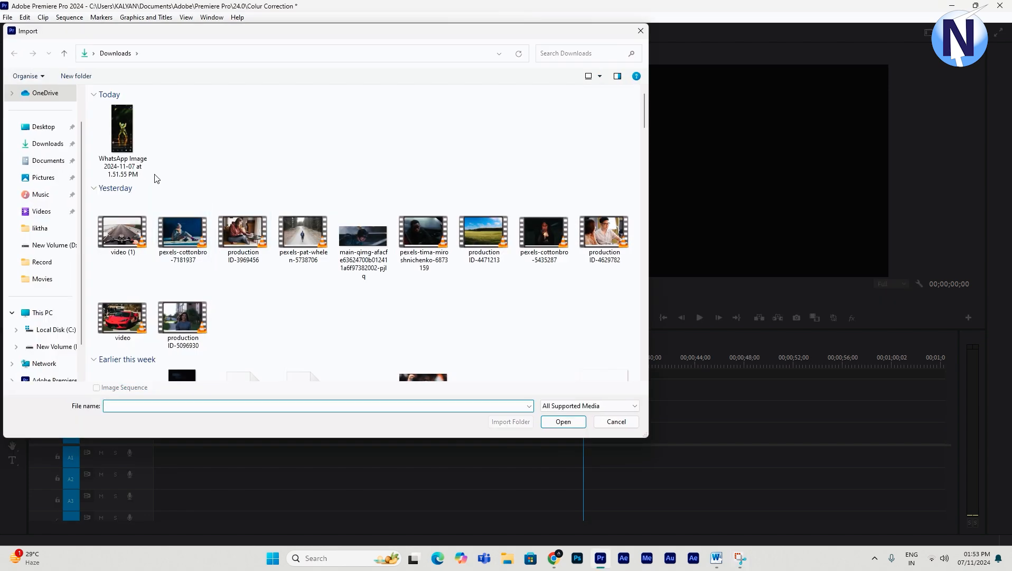
{"action": "left_click", "coordinate": [123, 135]}
{"action": "left_click", "coordinate": [552, 423]}
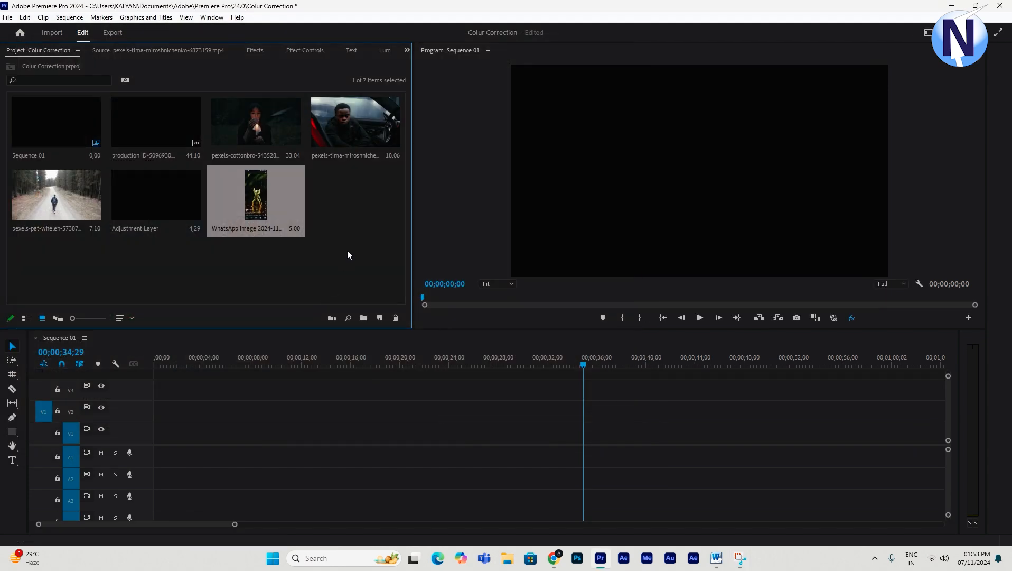
{"action": "left_click", "coordinate": [348, 251]}
{"action": "left_click", "coordinate": [271, 204]}
{"action": "left_click", "coordinate": [364, 279]}
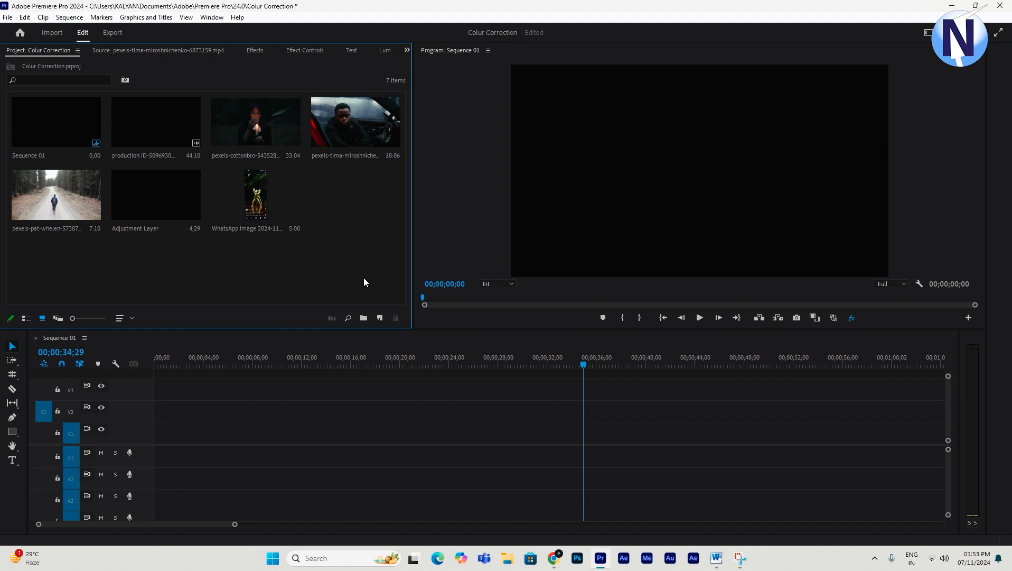
- Create a new sequence from the HD 1080p 29.97 fps preset with the frame size changed to 1080 horizontal by 1920 vertical
{"action": "key", "text": "ctrl+n"}
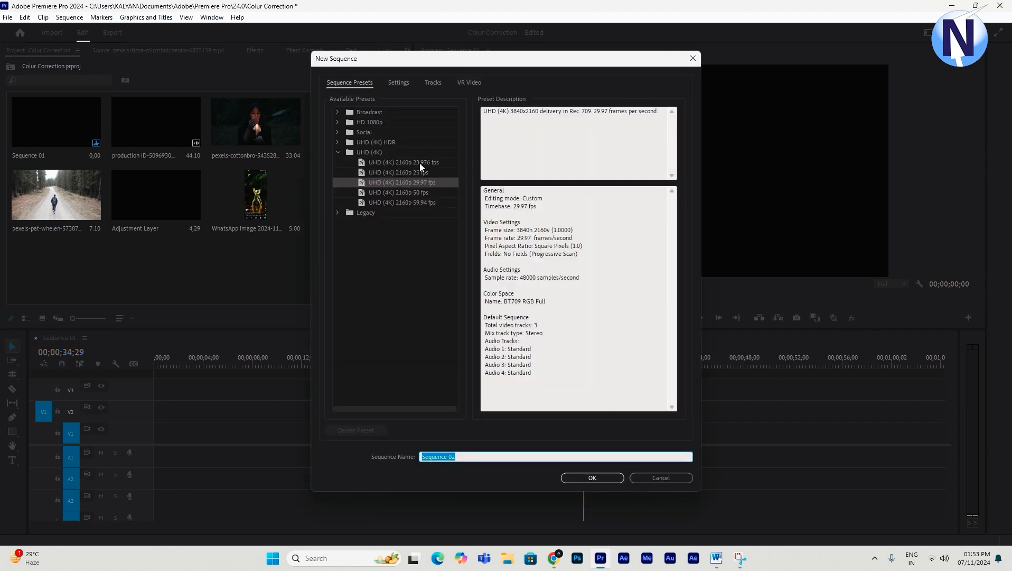
{"action": "left_click", "coordinate": [339, 151]}
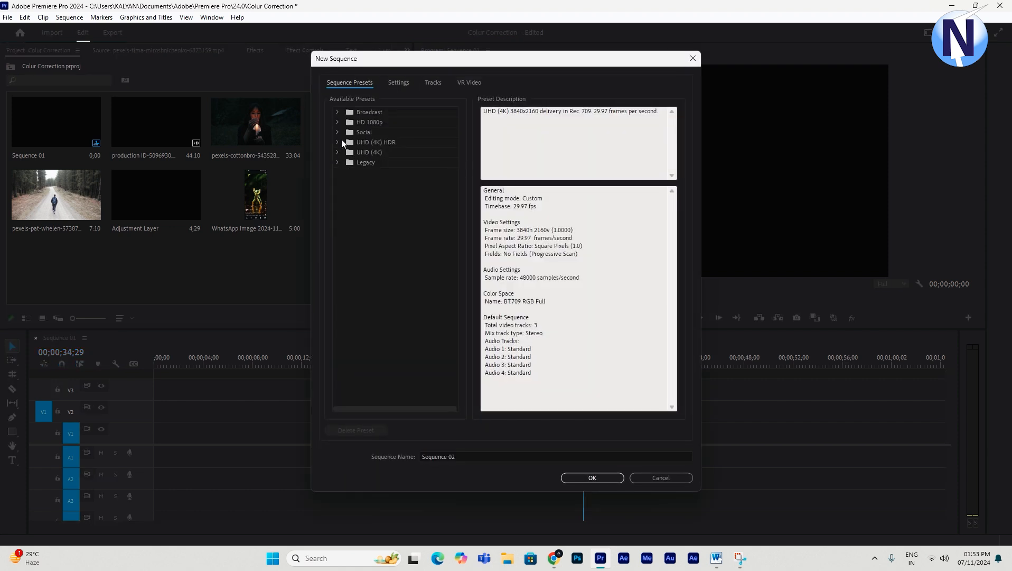
{"action": "left_click", "coordinate": [337, 122]}
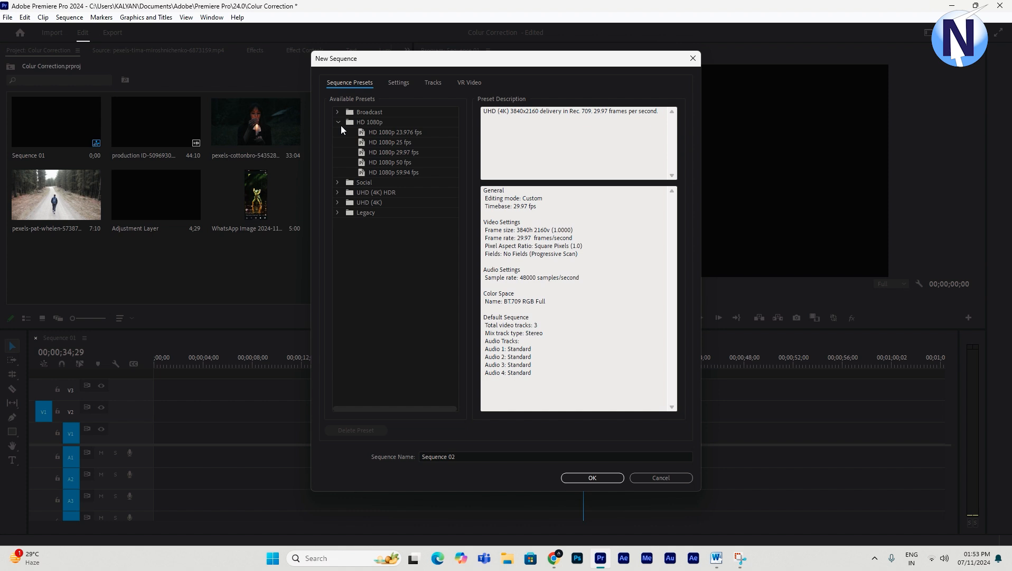
{"action": "left_click", "coordinate": [406, 144]}
{"action": "left_click", "coordinate": [407, 152]}
{"action": "left_click", "coordinate": [395, 83]}
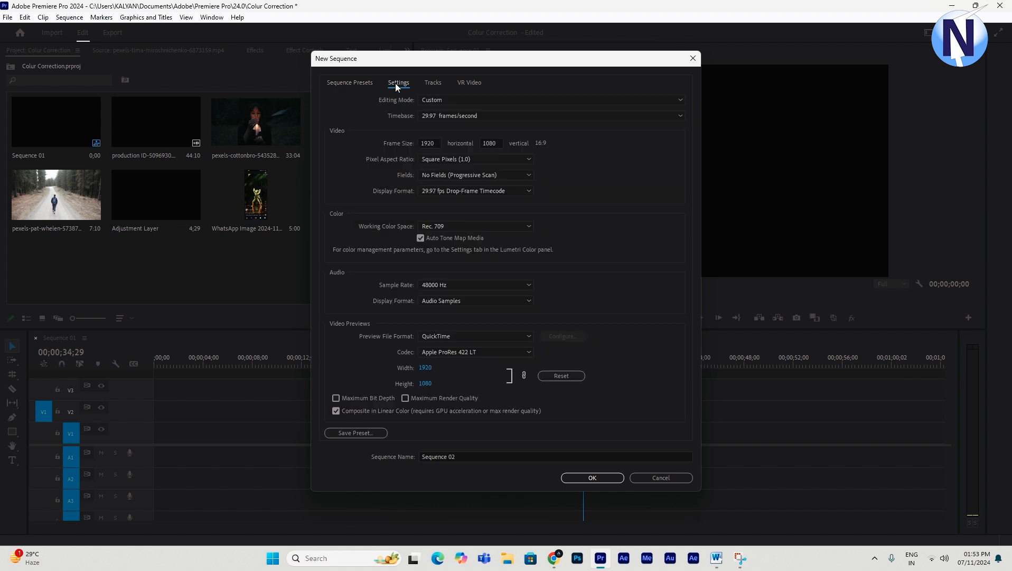
{"action": "left_click", "coordinate": [429, 142]}
{"action": "type", "text": "1080"}
{"action": "left_click", "coordinate": [491, 141]}
{"action": "type", "text": "1920"}
{"action": "left_click", "coordinate": [636, 159]}
{"action": "left_click", "coordinate": [601, 479]}
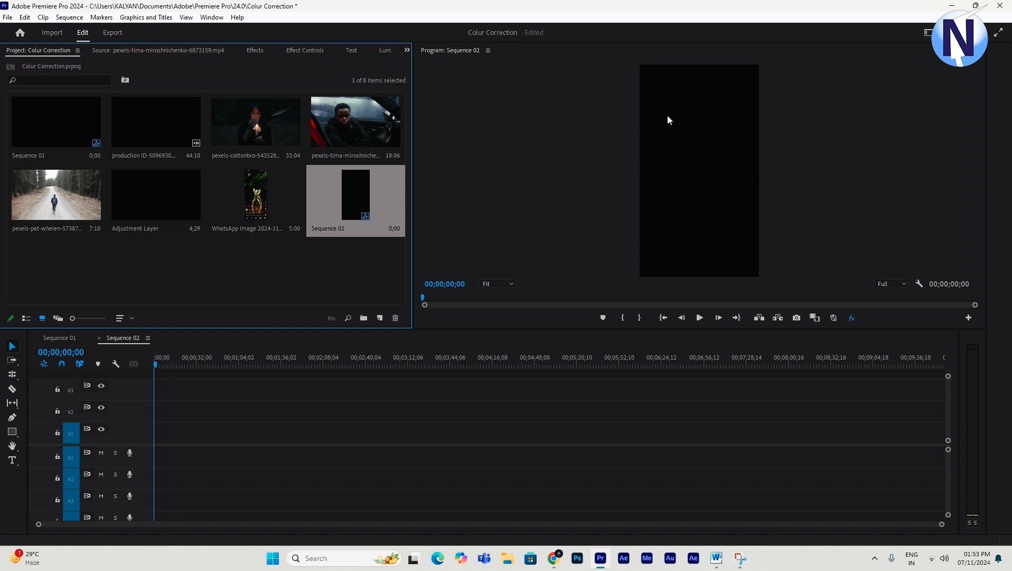
- Insert the imported WhatsApp image into the vertical sequence and return the playhead to the start
{"action": "left_click_drag", "start_coordinate": [257, 206], "coordinate": [734, 202]}
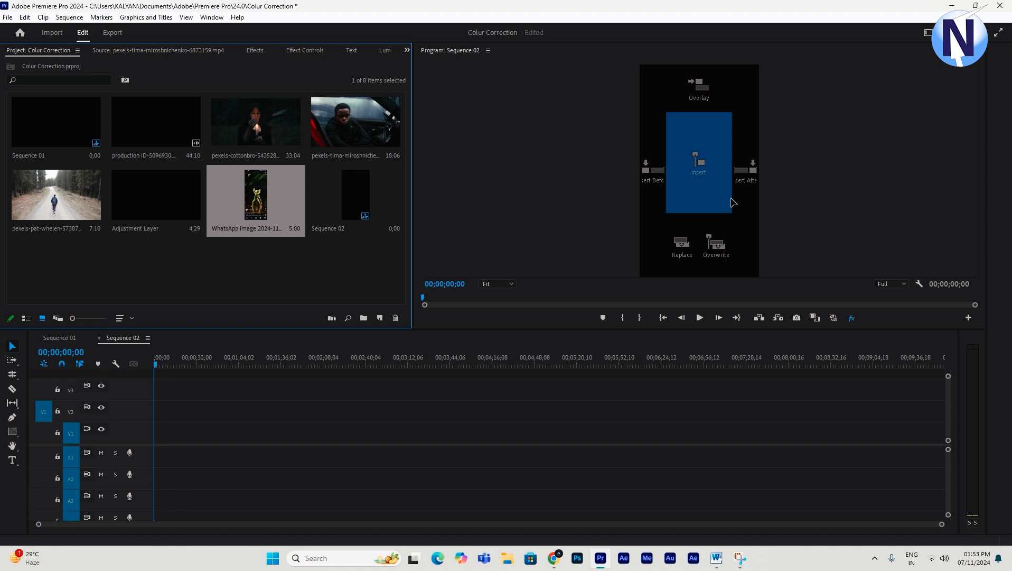
{"action": "left_click_drag", "start_coordinate": [733, 201], "coordinate": [729, 203]}
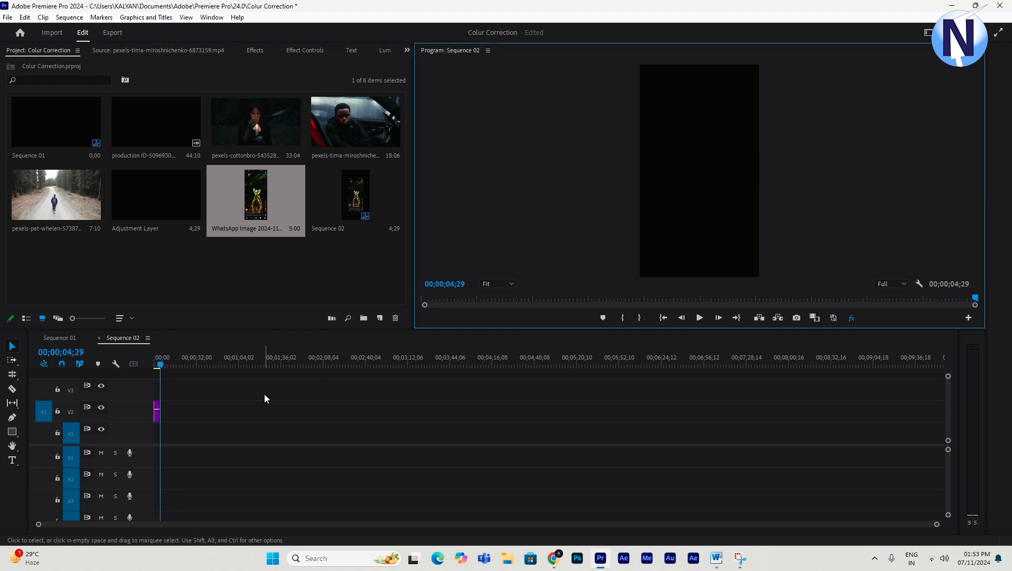
{"action": "left_click", "coordinate": [156, 374]}
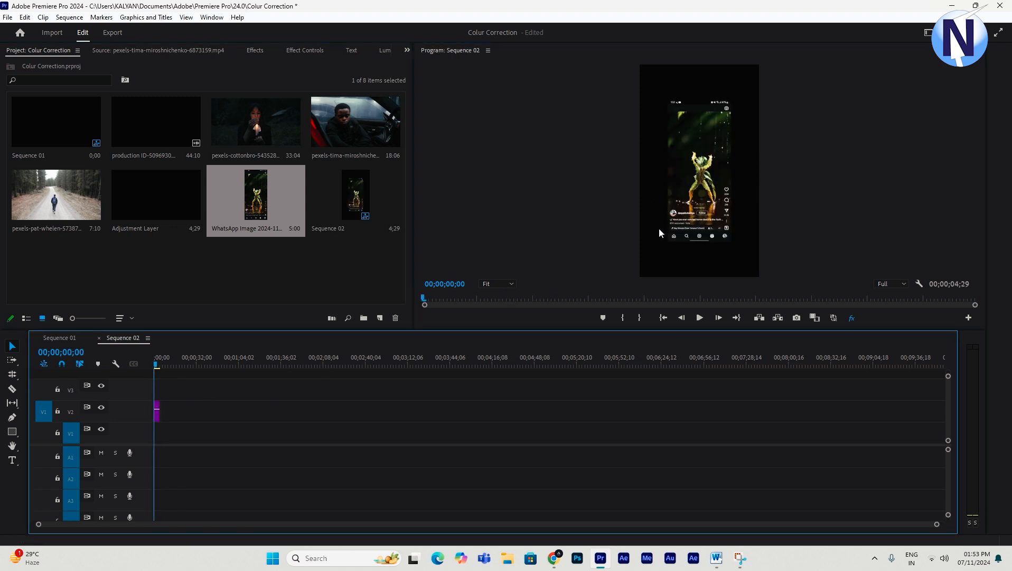
- Scale up and reposition the WhatsApp image in the Program monitor so it fills the vertical frame
{"action": "left_click", "coordinate": [757, 196]}
{"action": "left_click", "coordinate": [724, 201]}
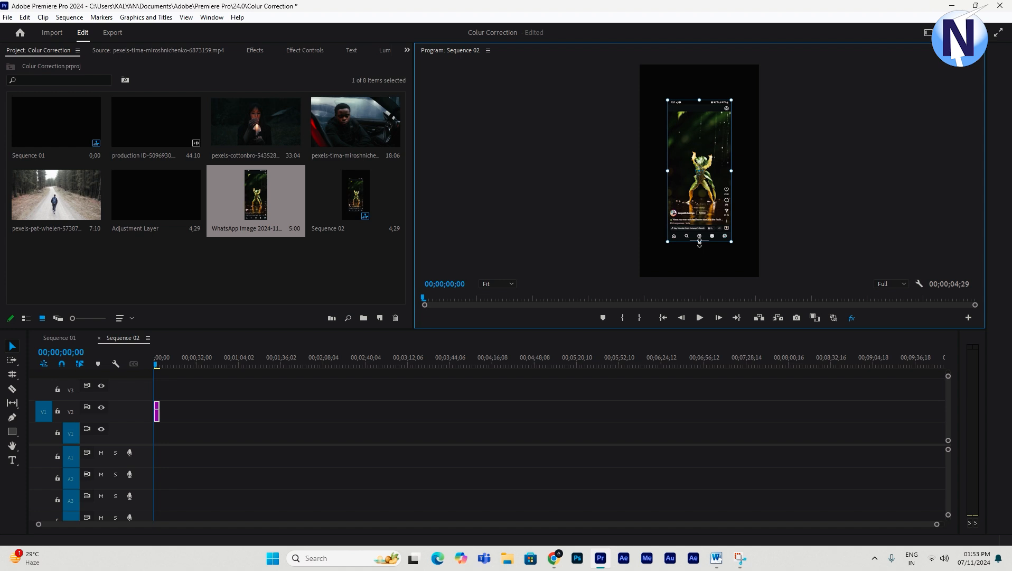
{"action": "mouse_move", "coordinate": [699, 243]}
{"action": "left_mouse_down"}
{"action": "mouse_move", "coordinate": [712, 303]}
{"action": "mouse_move", "coordinate": [712, 244]}
{"action": "left_mouse_up"}
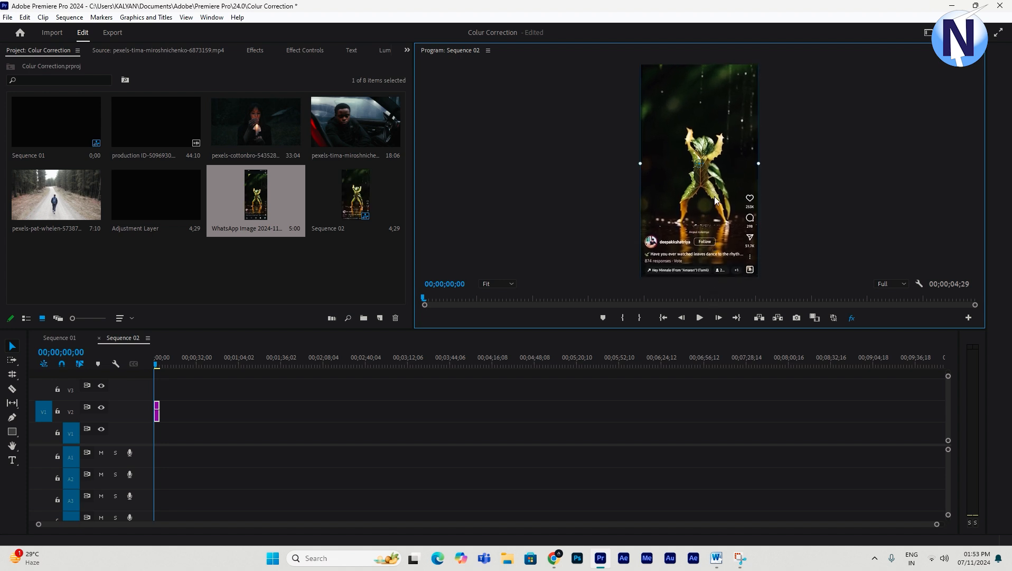
{"action": "mouse_move", "coordinate": [746, 165]}
{"action": "left_mouse_down"}
{"action": "mouse_move", "coordinate": [746, 189]}
{"action": "mouse_move", "coordinate": [747, 169]}
{"action": "left_mouse_up"}
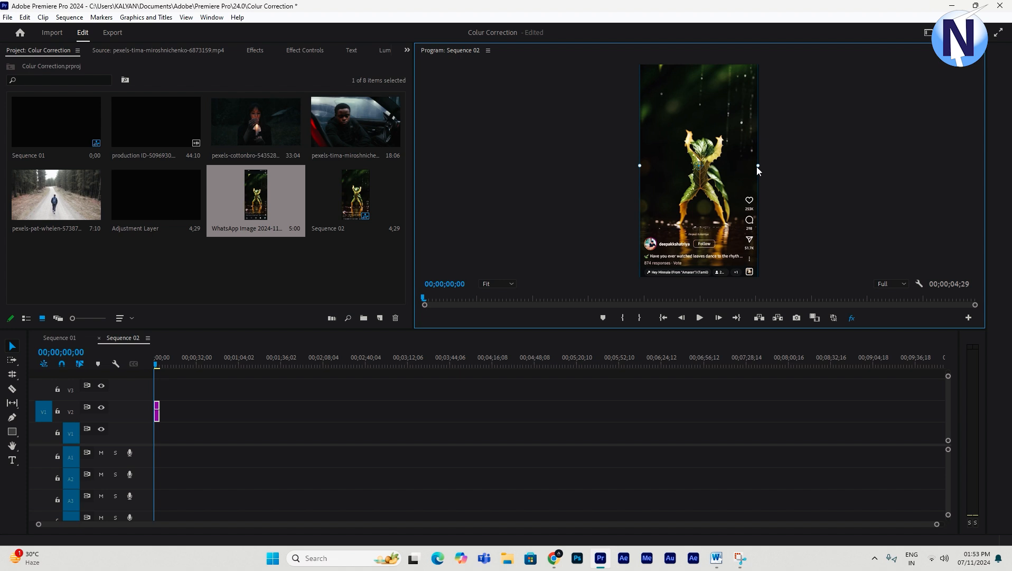
{"action": "left_click_drag", "start_coordinate": [758, 165], "coordinate": [760, 166]}
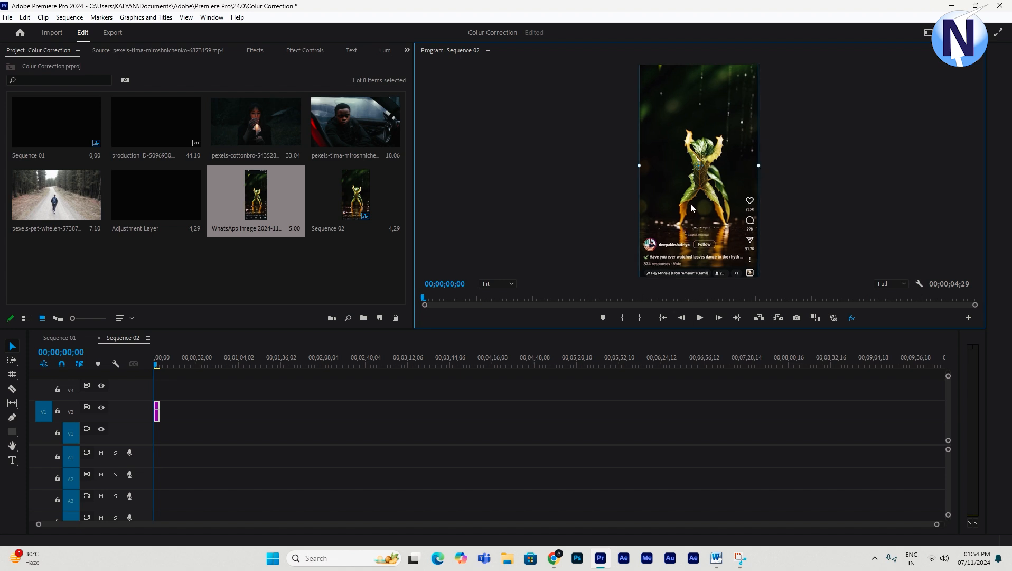
{"action": "left_click_drag", "start_coordinate": [691, 203], "coordinate": [692, 202]}
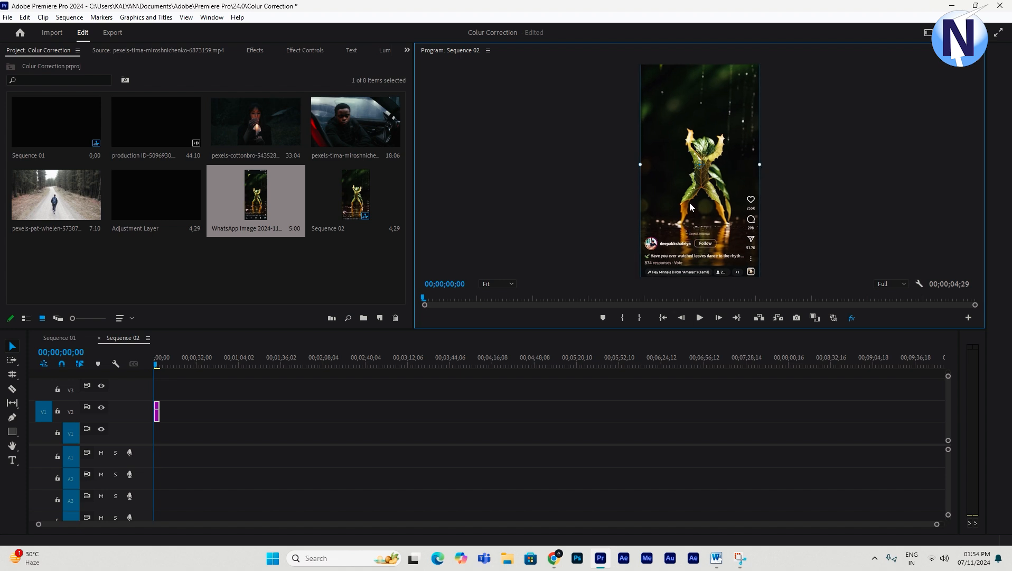
{"action": "left_click", "coordinate": [471, 386]}
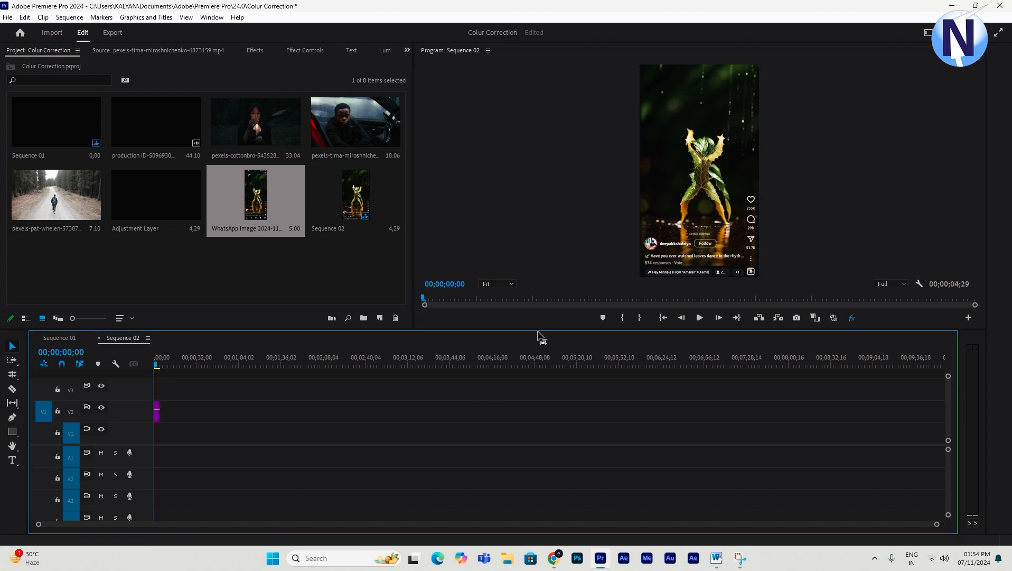
- Enlarge the Program monitor by reducing the timeline's height, and make the monitor active
{"action": "left_click_drag", "start_coordinate": [538, 331], "coordinate": [484, 454]}
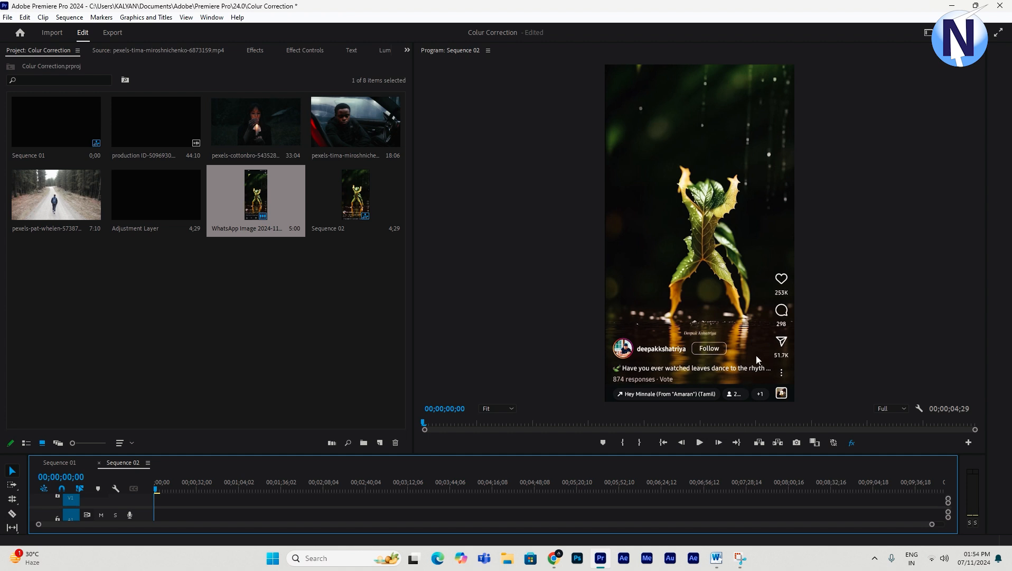
{"action": "key", "text": "super+shift+s"}
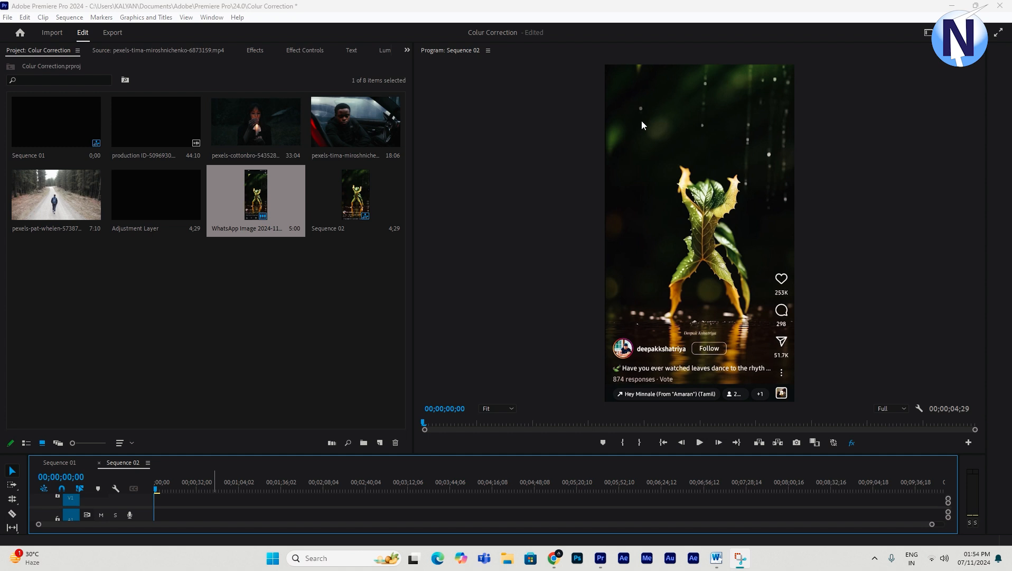
{"action": "left_click", "coordinate": [697, 201]}
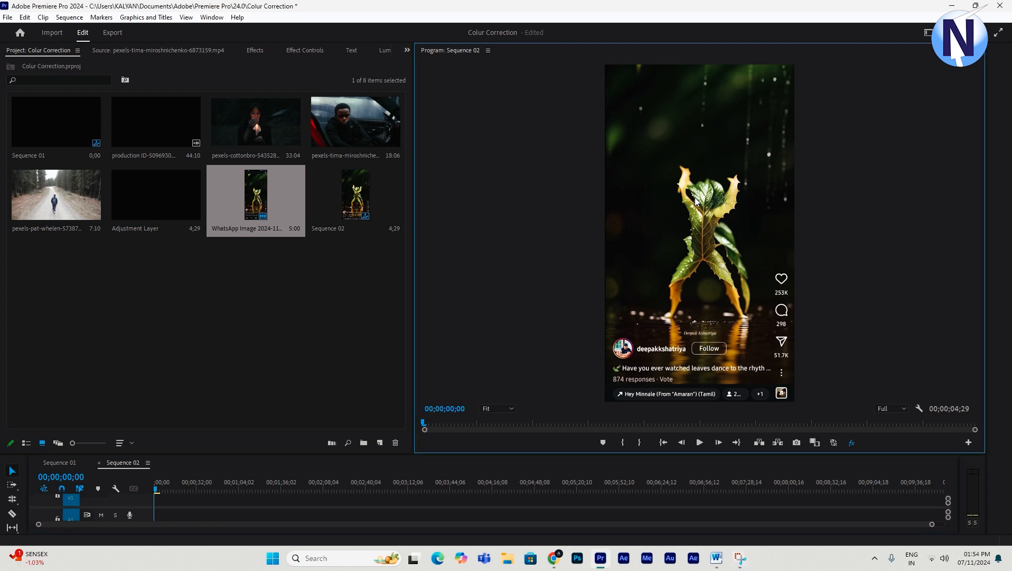
- Show the monitor rulers and place vertical guides beside the reaction icons and the caption's left edge, plus a horizontal guide above the account name
{"action": "key", "text": "ctrl+alt+shift+r"}
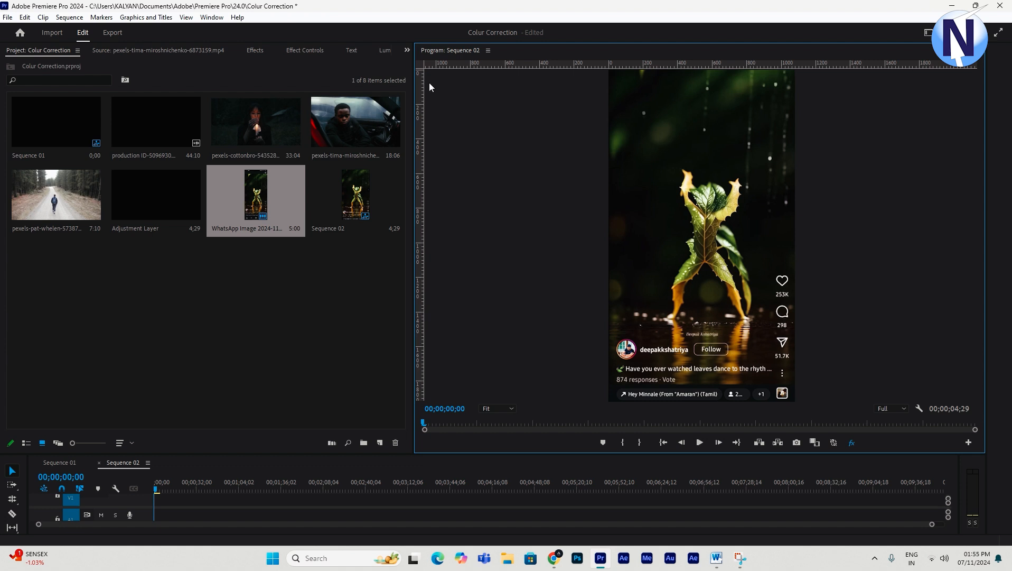
{"action": "key", "text": "ctrl+alt+shift+r"}
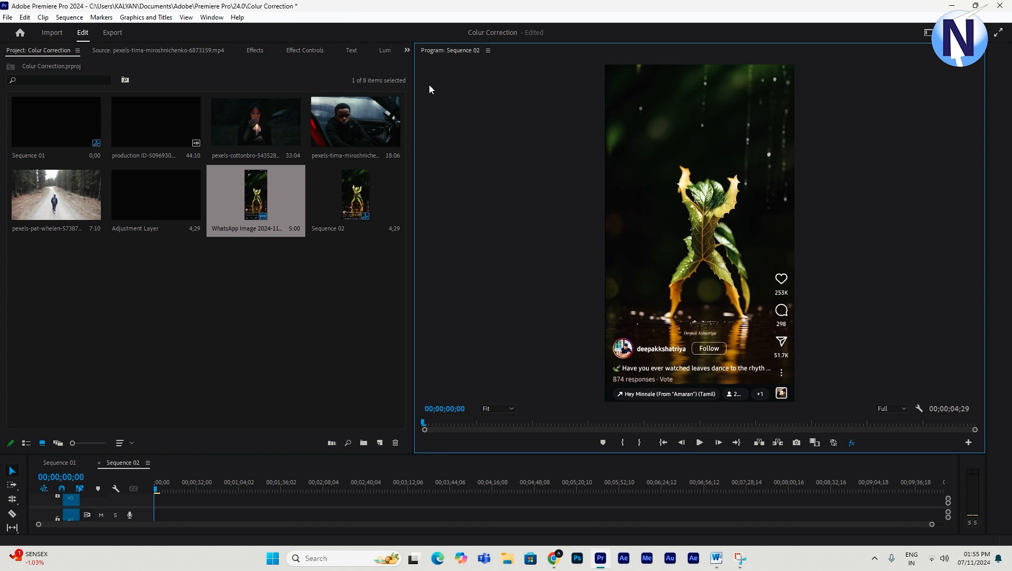
{"action": "key", "text": "ctrl+alt+shift+r"}
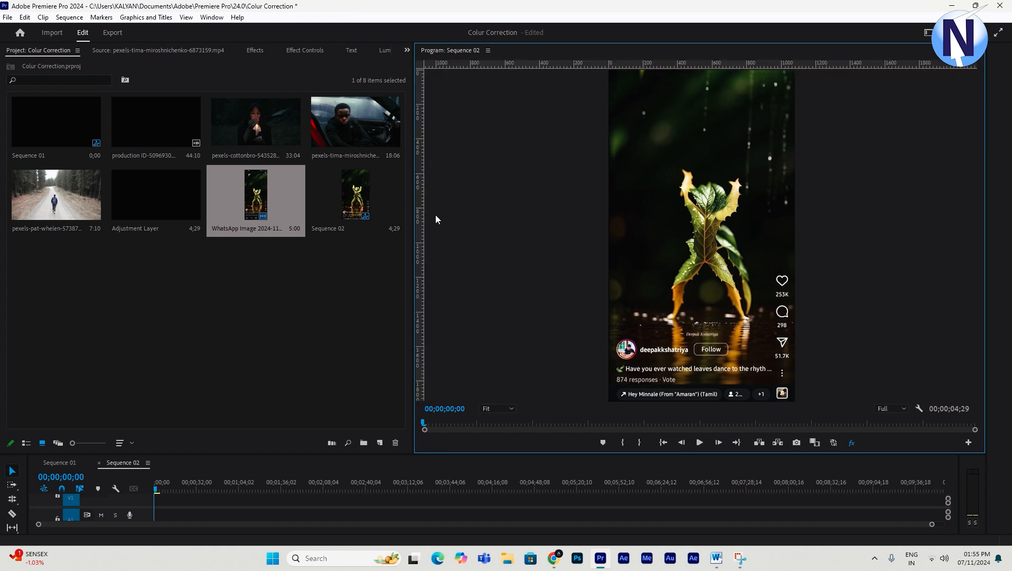
{"action": "left_click_drag", "start_coordinate": [423, 218], "coordinate": [772, 332]}
{"action": "left_click_drag", "start_coordinate": [554, 66], "coordinate": [544, 334]}
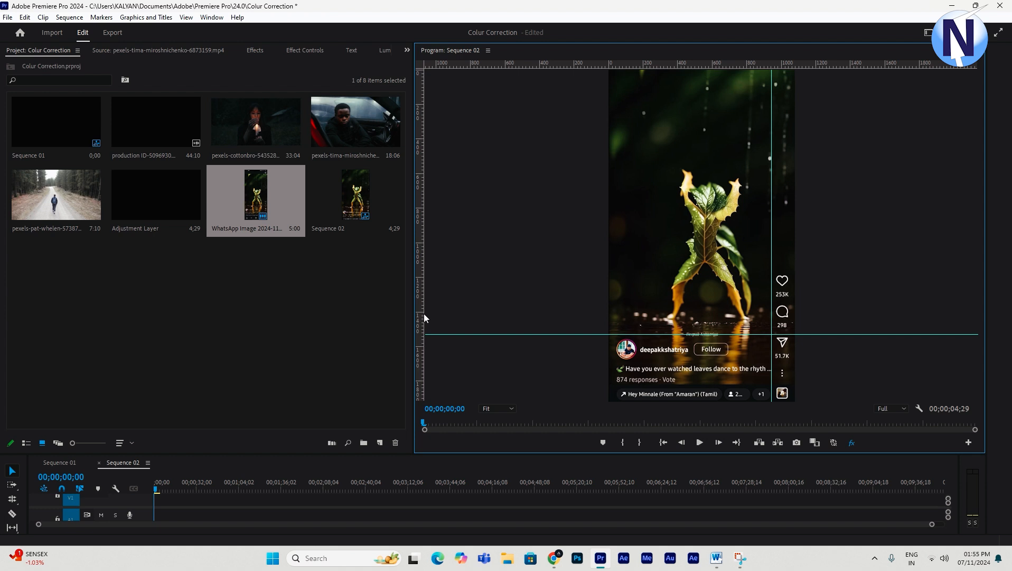
{"action": "left_click_drag", "start_coordinate": [424, 314], "coordinate": [617, 344]}
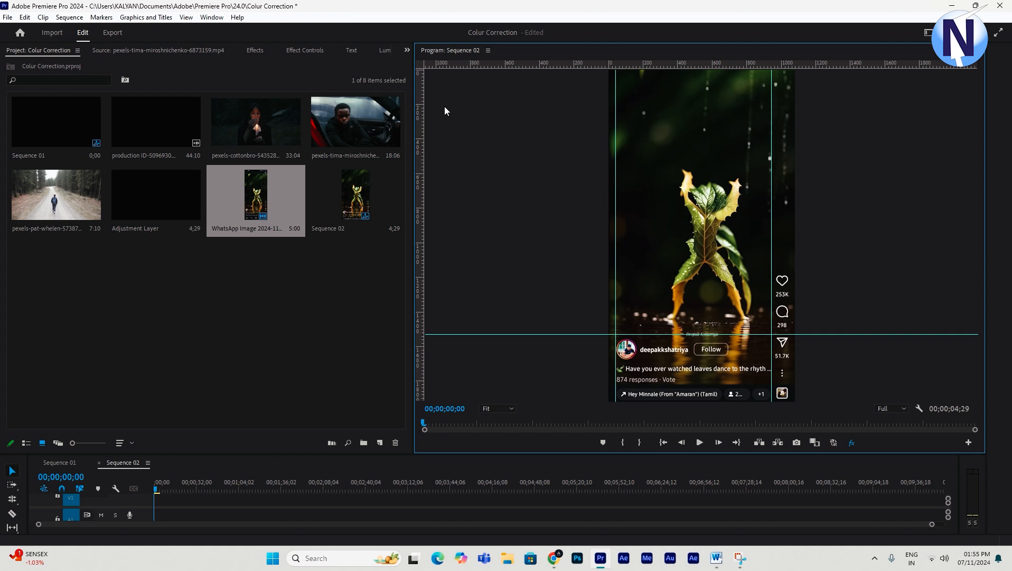
- Change the Program monitor's ruler units from Pixels to Percent
{"action": "right_click", "coordinate": [420, 193]}
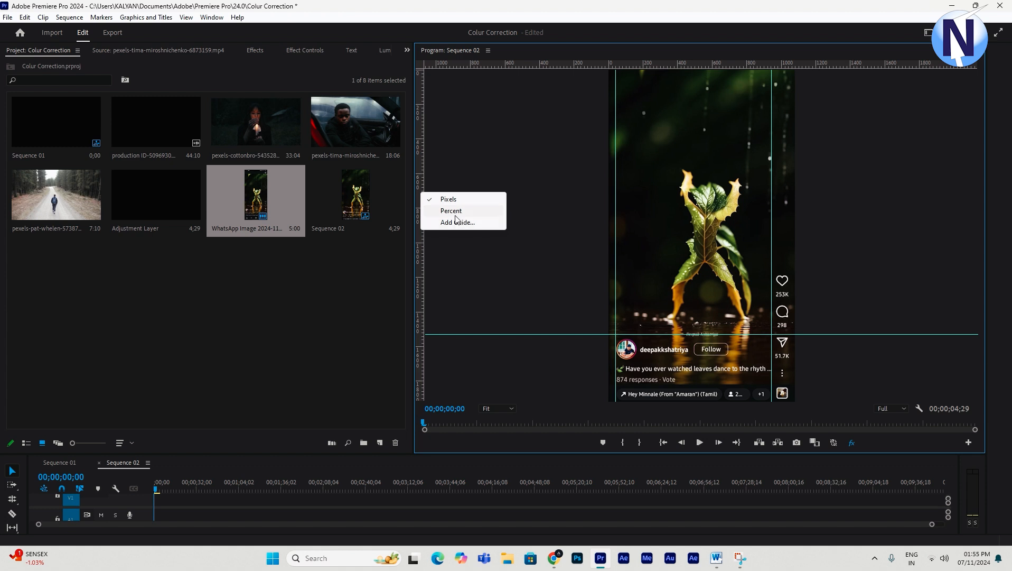
{"action": "left_click", "coordinate": [452, 212]}
{"action": "right_click", "coordinate": [421, 212]}
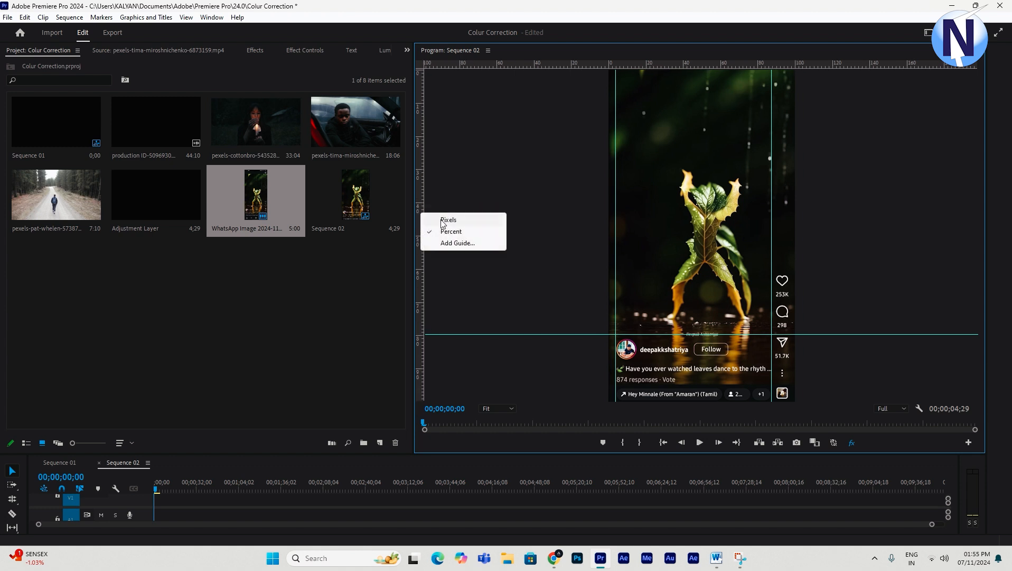
{"action": "left_click", "coordinate": [429, 216]}
{"action": "right_click", "coordinate": [425, 212]}
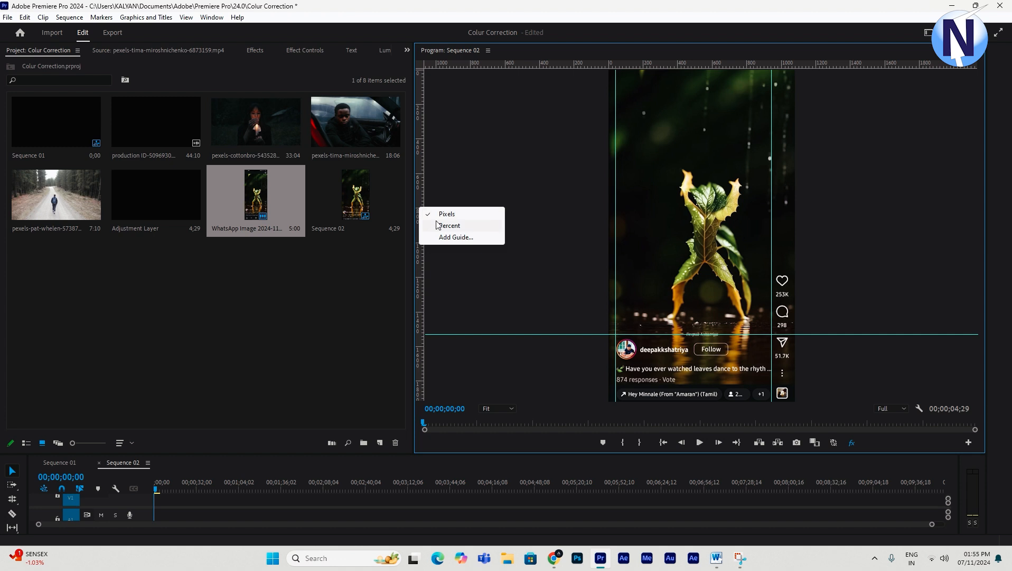
{"action": "left_click", "coordinate": [429, 226]}
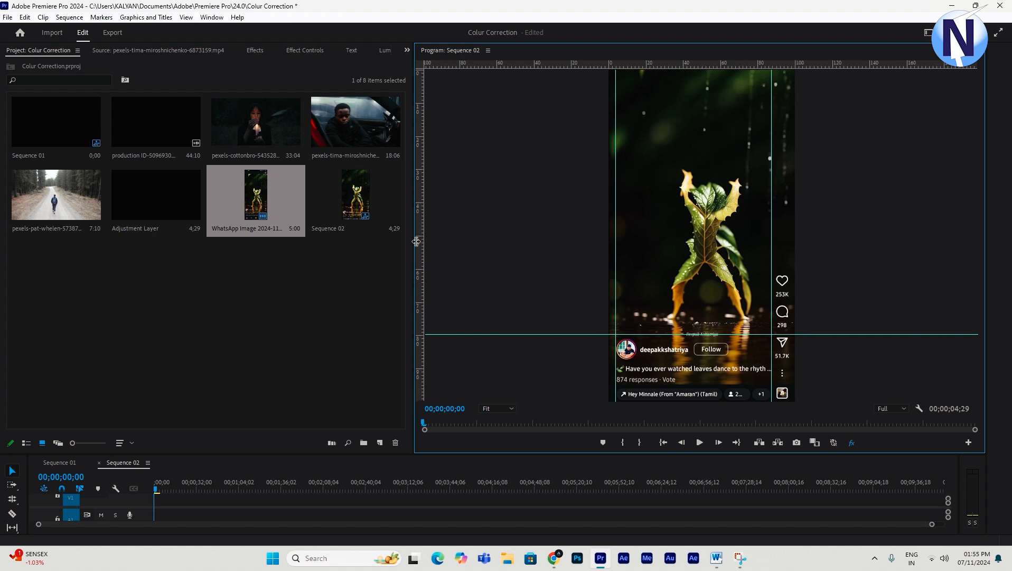
- Add a horizontal guide at 50 percent from the top of the frame
{"action": "right_click", "coordinate": [420, 238]}
{"action": "left_click", "coordinate": [452, 269]}
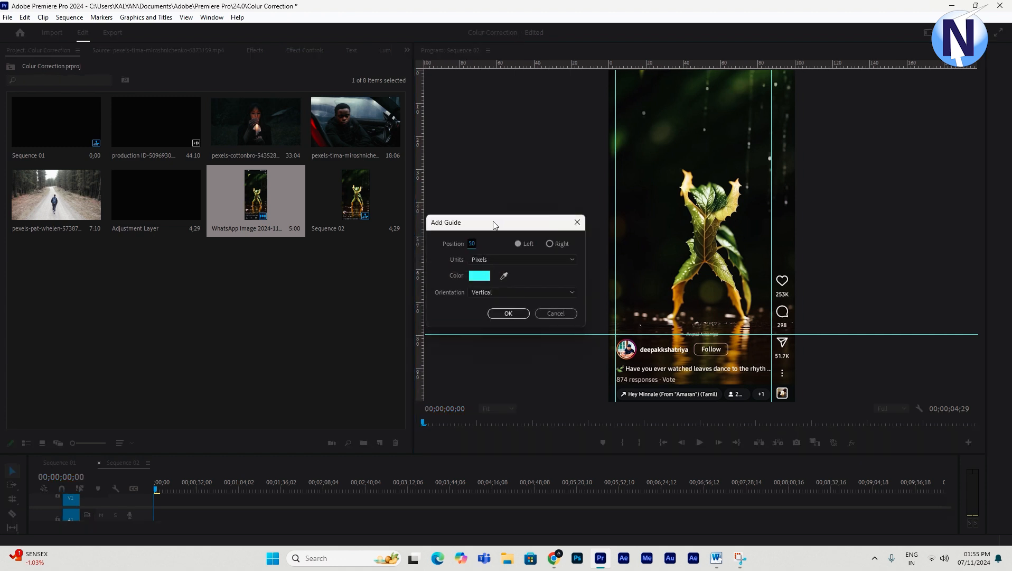
{"action": "left_click_drag", "start_coordinate": [495, 221], "coordinate": [557, 194]}
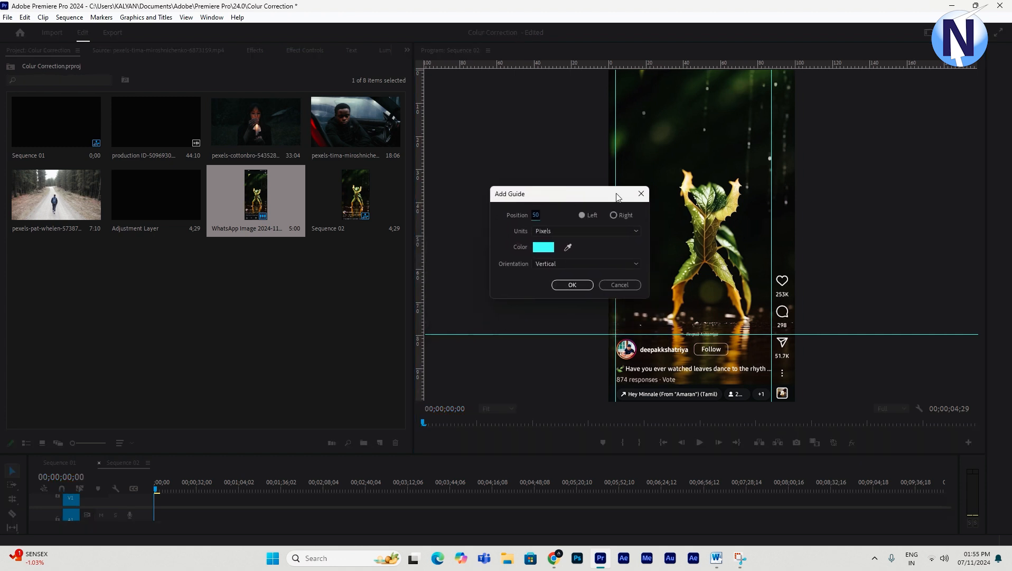
{"action": "left_click", "coordinate": [553, 233]}
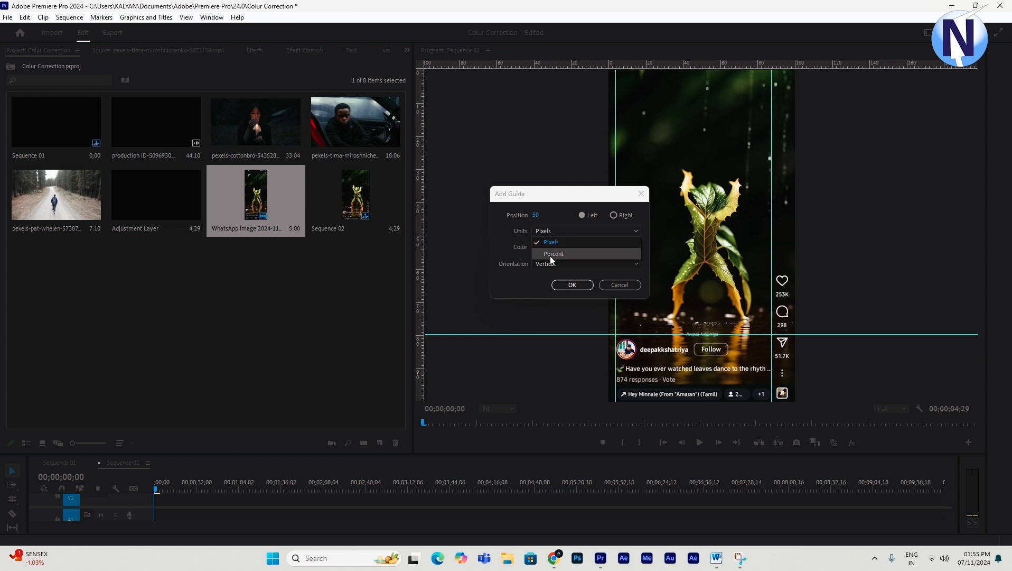
{"action": "left_click", "coordinate": [549, 255]}
{"action": "left_click", "coordinate": [573, 264]}
{"action": "left_click", "coordinate": [529, 240]}
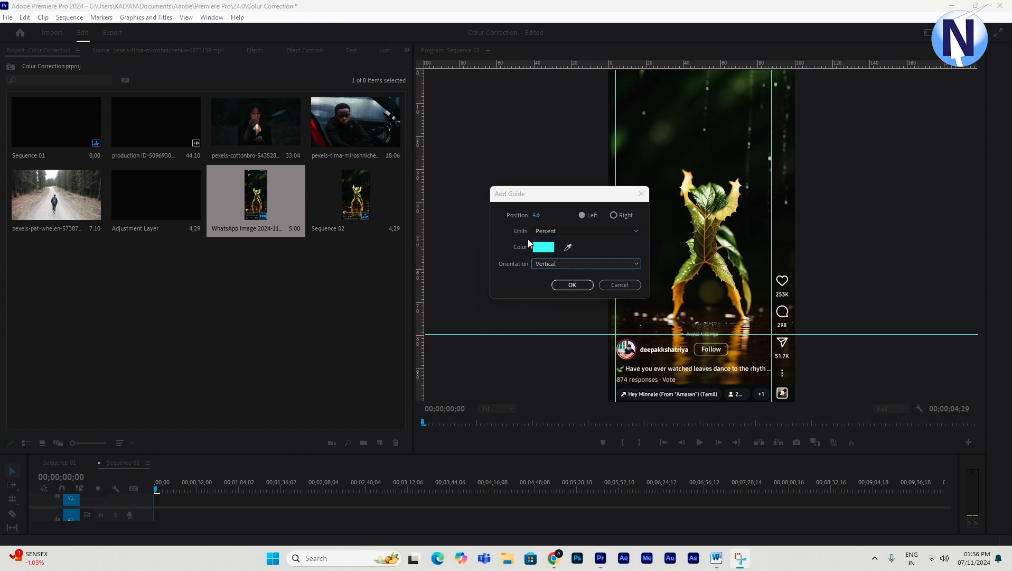
{"action": "left_click", "coordinate": [538, 216]}
{"action": "type", "text": "50"}
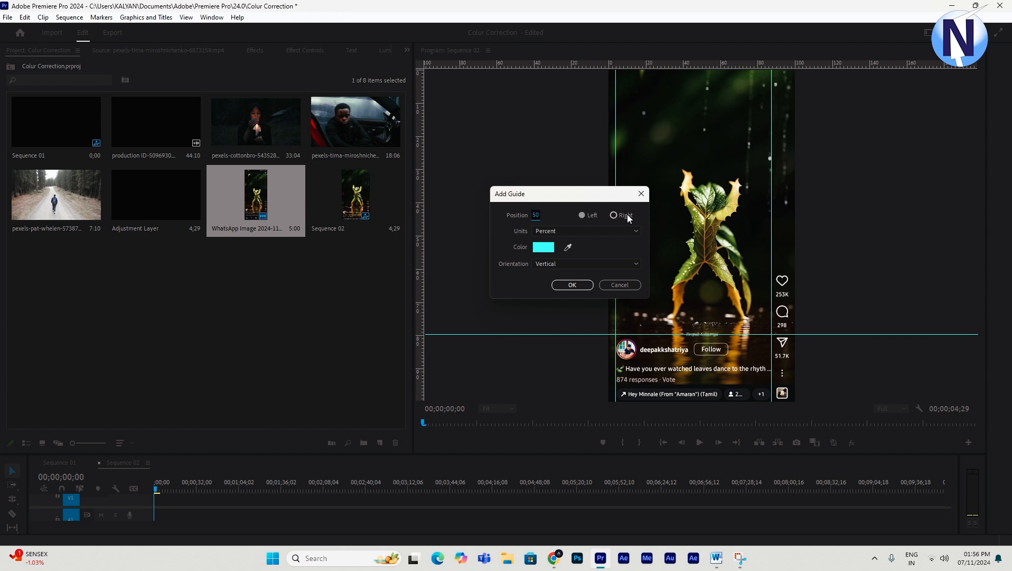
{"action": "left_click", "coordinate": [595, 263]}
{"action": "left_click", "coordinate": [574, 277]}
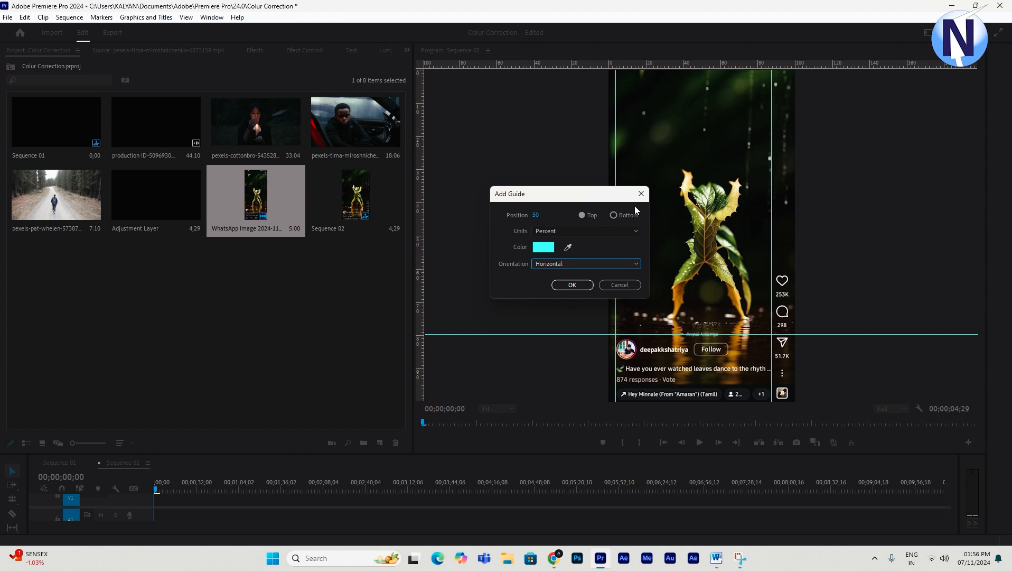
{"action": "left_click", "coordinate": [583, 215]}
{"action": "left_click", "coordinate": [565, 285]}
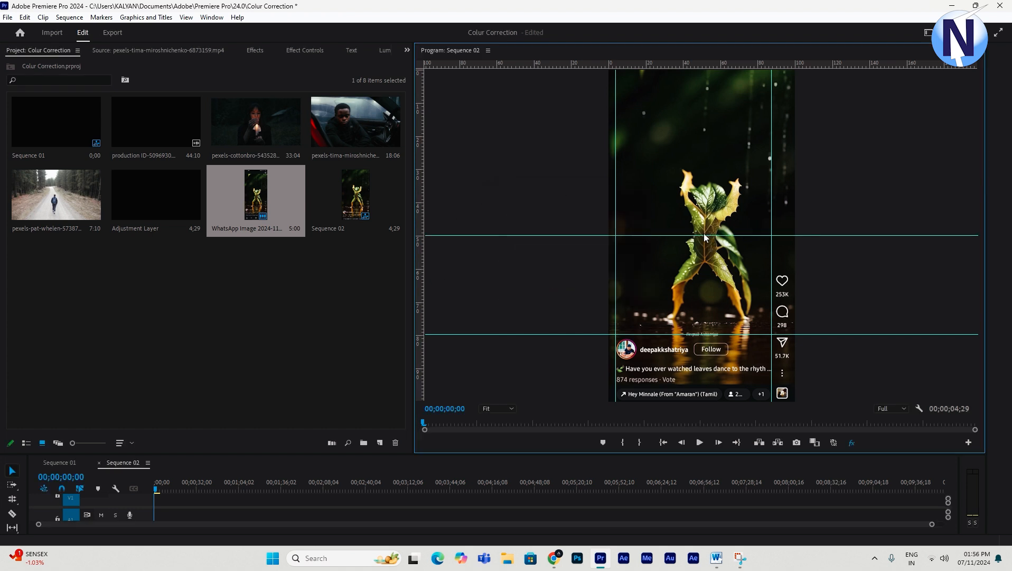
- Add a horizontal guide at 50 percent measured from the bottom of the frame
{"action": "right_click", "coordinate": [423, 227]}
{"action": "left_click", "coordinate": [459, 259]}
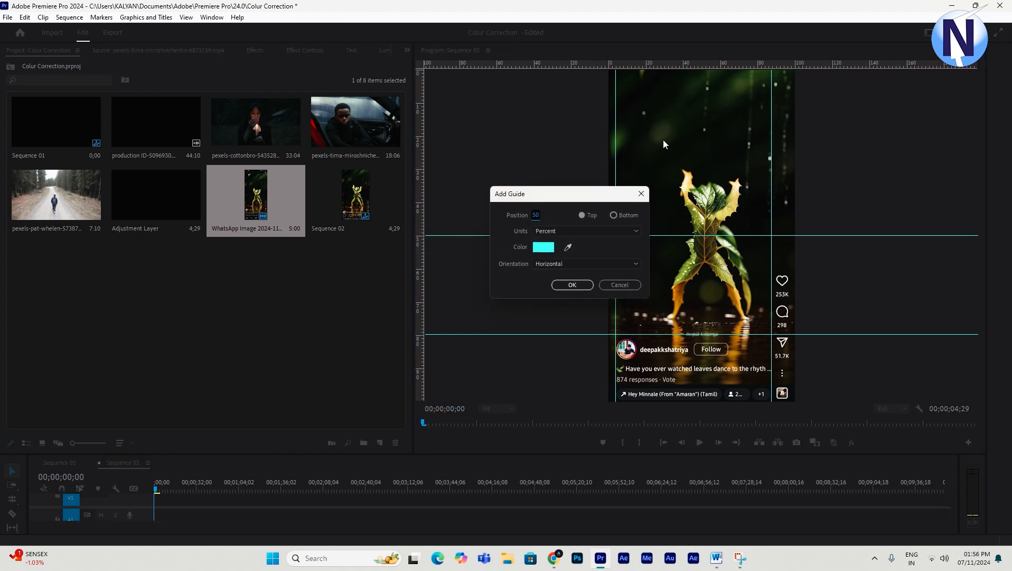
{"action": "left_click", "coordinate": [614, 217]}
{"action": "left_click", "coordinate": [573, 285]}
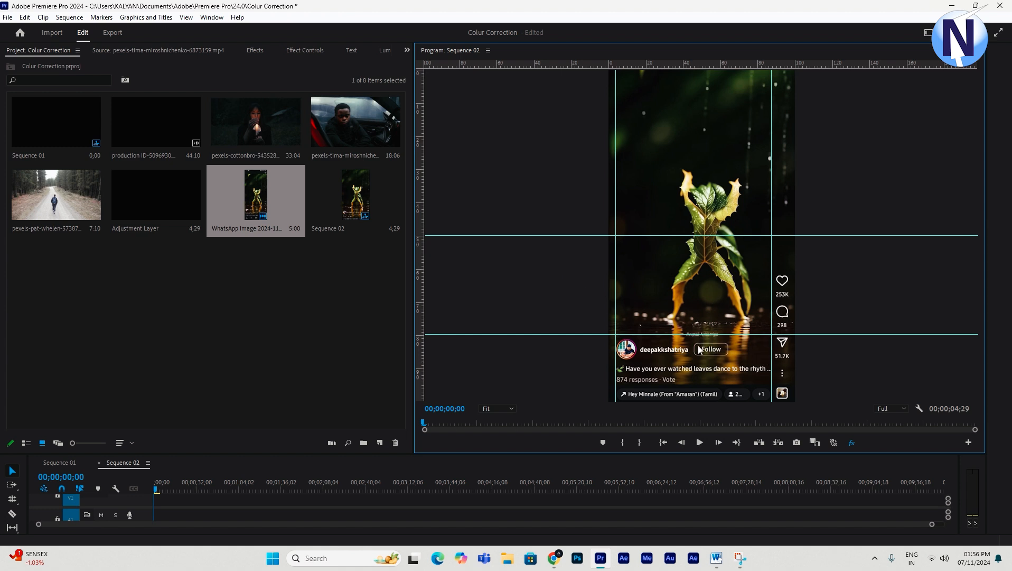
- Add a vertical guide at 50 percent measured from the frame's right side
{"action": "right_click", "coordinate": [418, 221]}
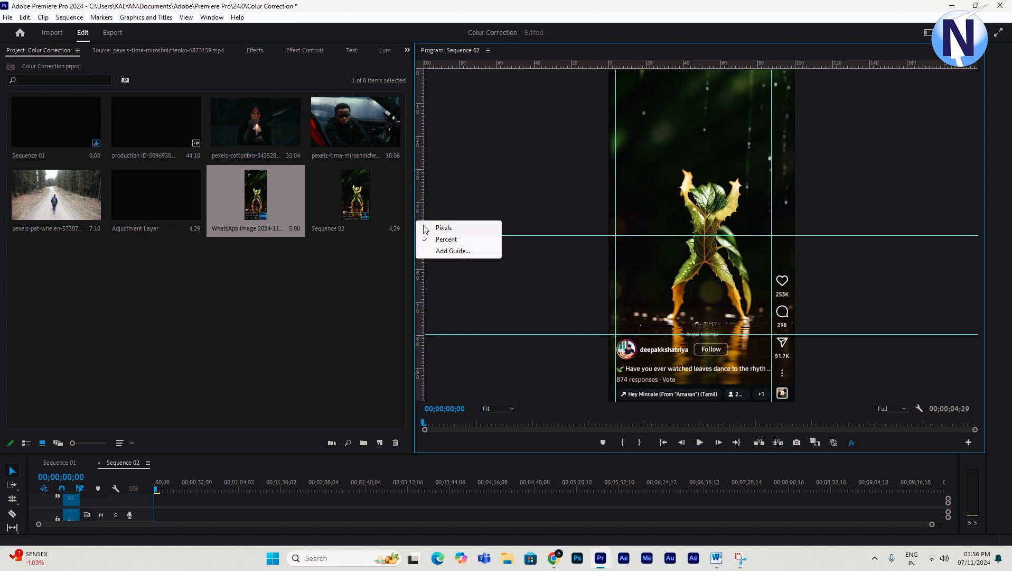
{"action": "left_click", "coordinate": [438, 250]}
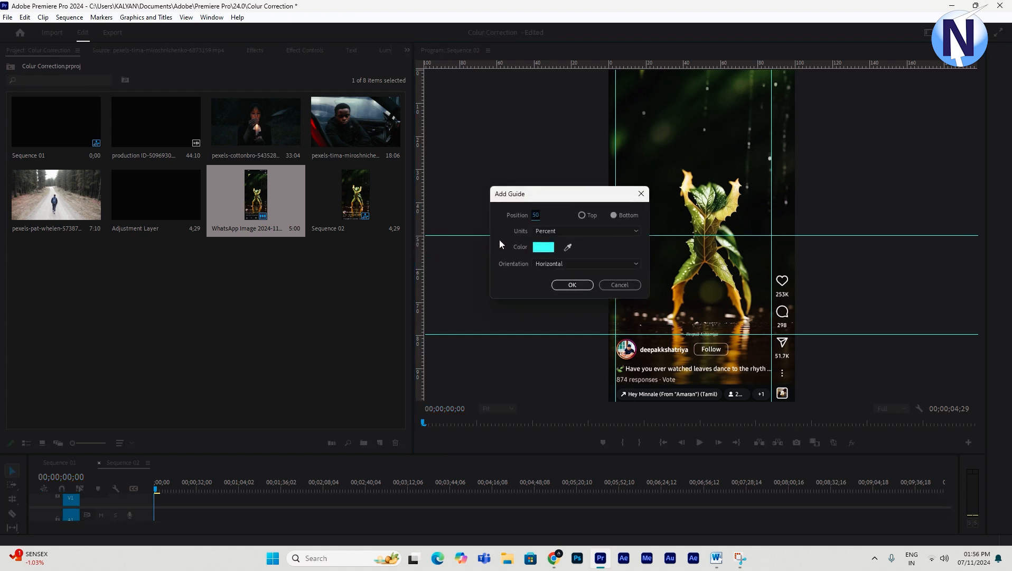
{"action": "left_click", "coordinate": [569, 262]}
{"action": "left_click", "coordinate": [561, 289]}
{"action": "left_click", "coordinate": [573, 284]}
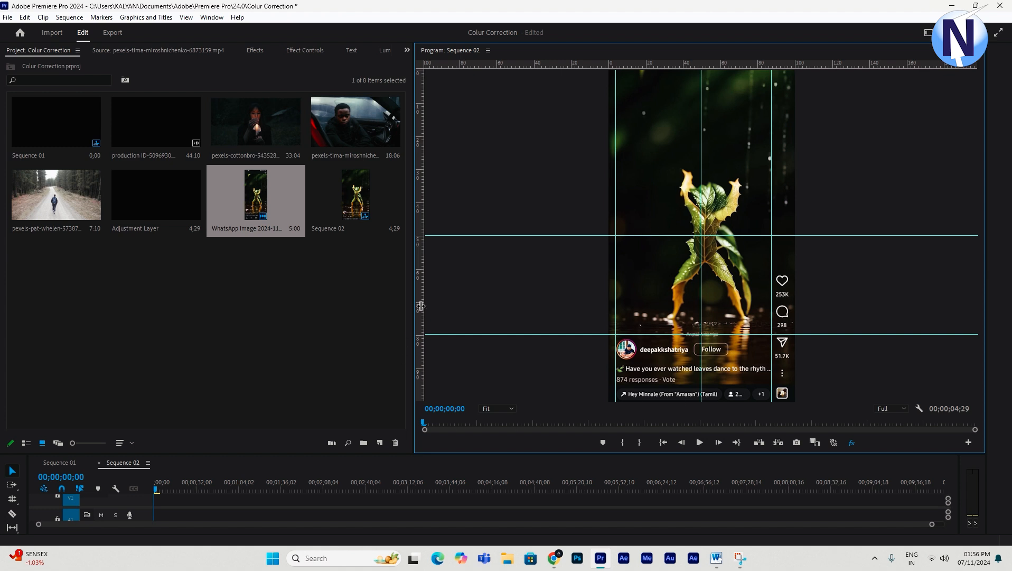
- Add a horizontal guide at 5 percent from the bottom of the frame
{"action": "right_click", "coordinate": [418, 268]}
{"action": "left_click", "coordinate": [444, 297]}
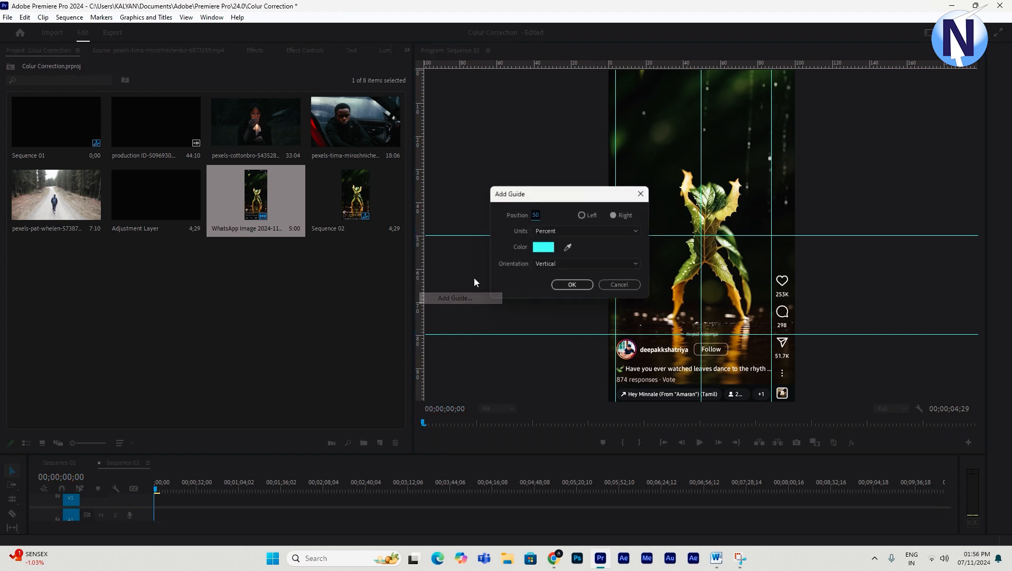
{"action": "left_click", "coordinate": [551, 264]}
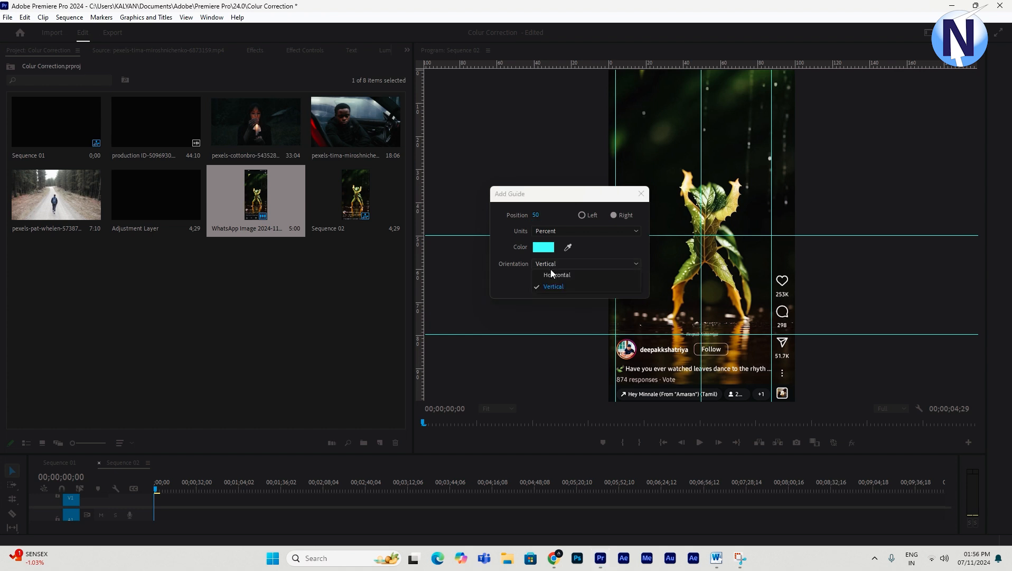
{"action": "left_click", "coordinate": [550, 275]}
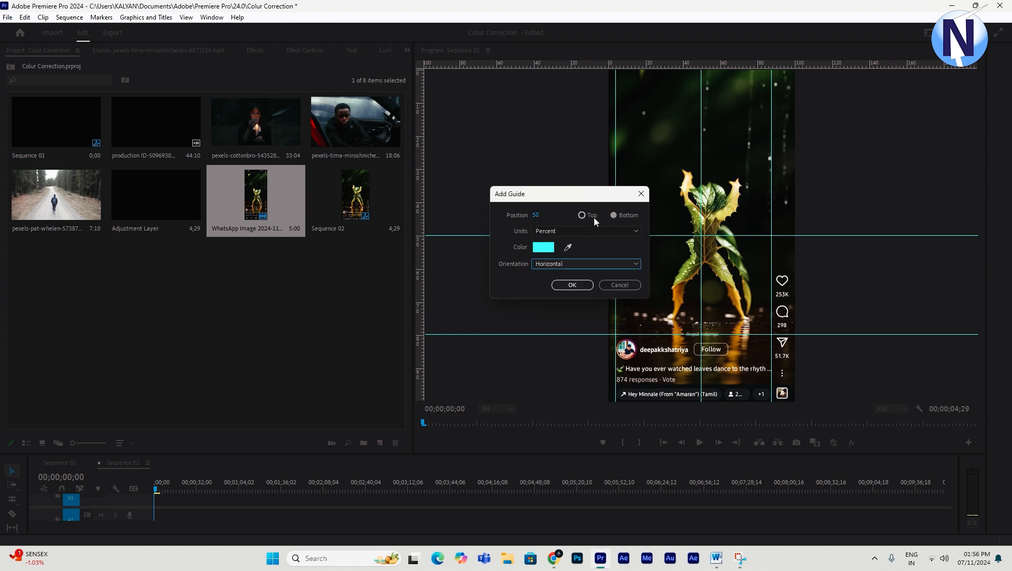
{"action": "left_click", "coordinate": [536, 215]}
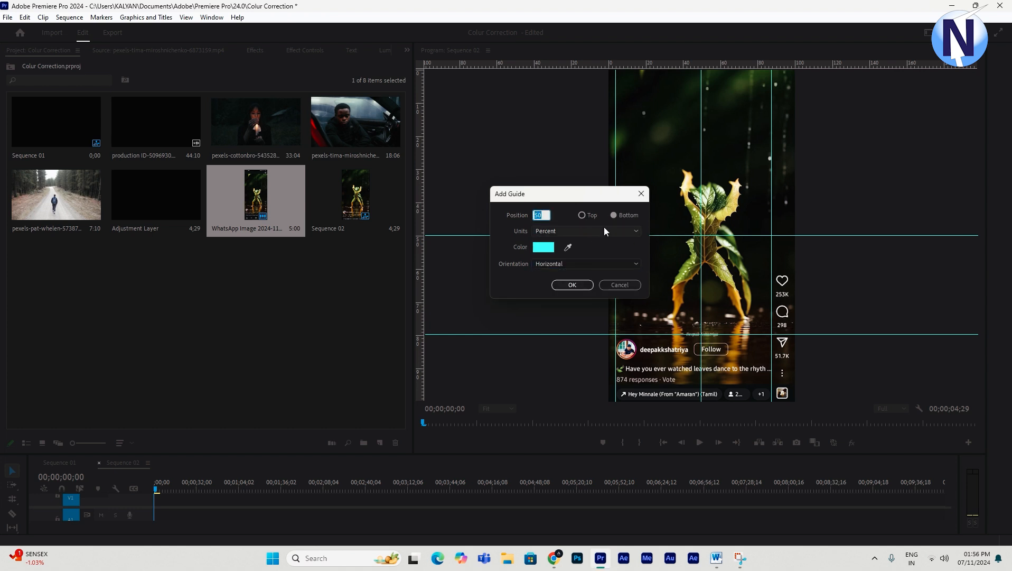
{"action": "type", "text": "5"}
{"action": "left_click", "coordinate": [561, 283]}
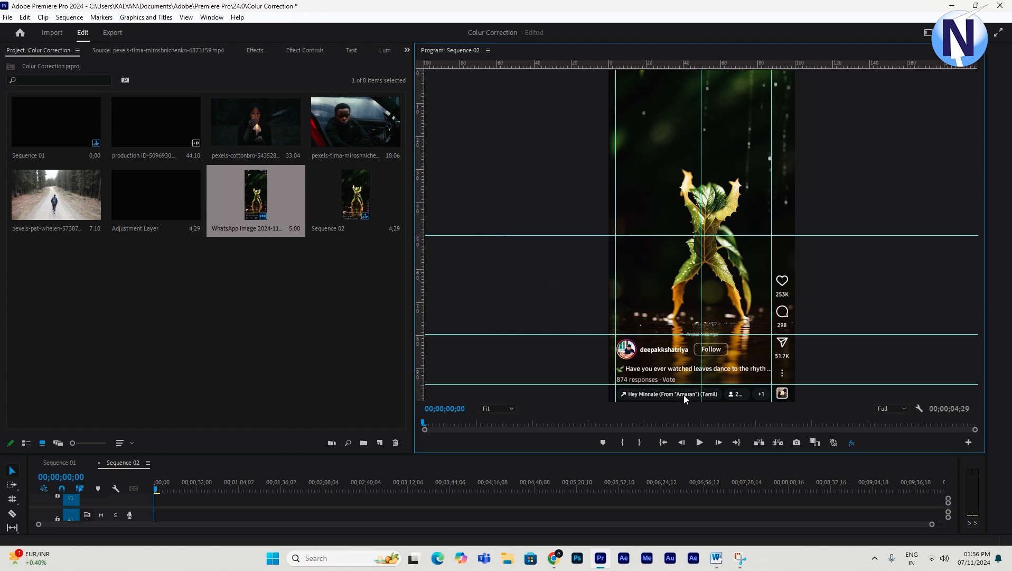
- Add a horizontal guide at 5 percent from the top of the frame
{"action": "right_click", "coordinate": [420, 166]}
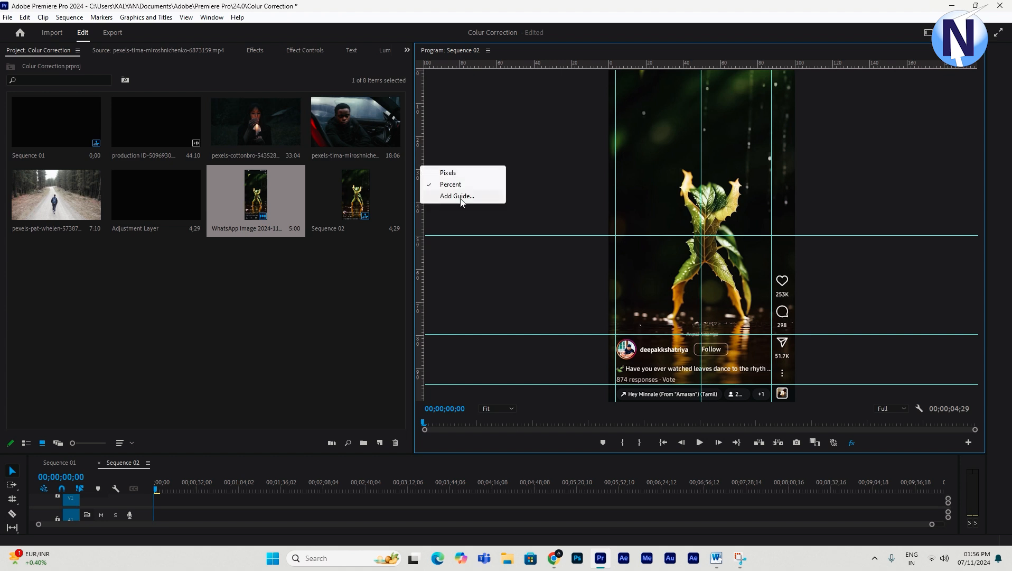
{"action": "left_click", "coordinate": [461, 198]}
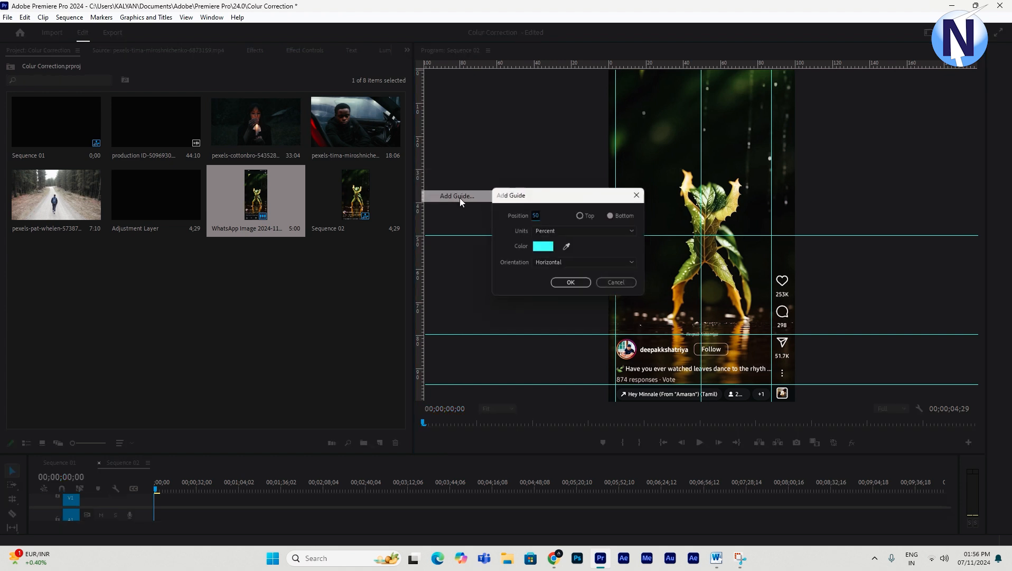
{"action": "left_click", "coordinate": [538, 216]}
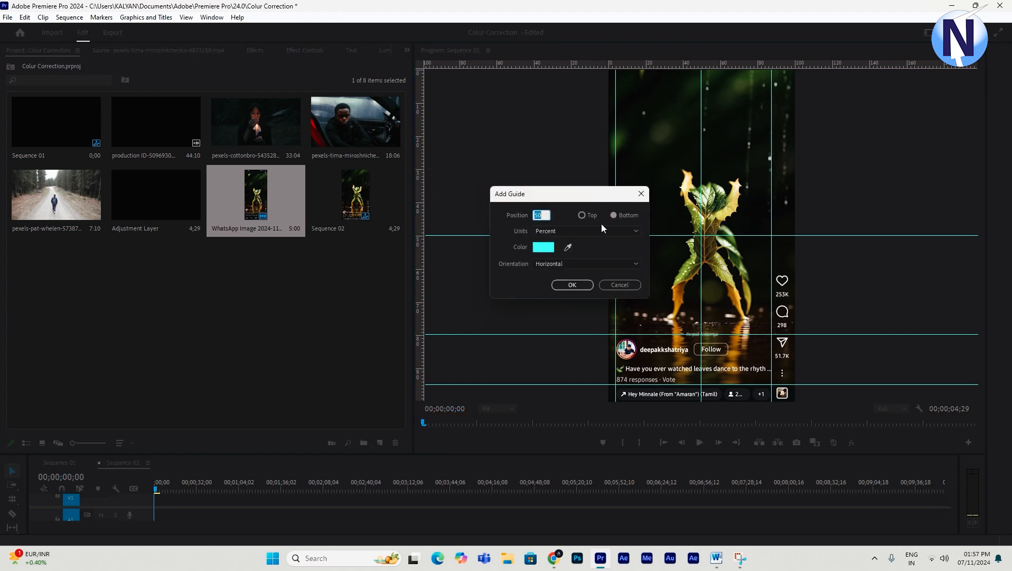
{"action": "type", "text": "5"}
{"action": "left_click", "coordinate": [586, 216]}
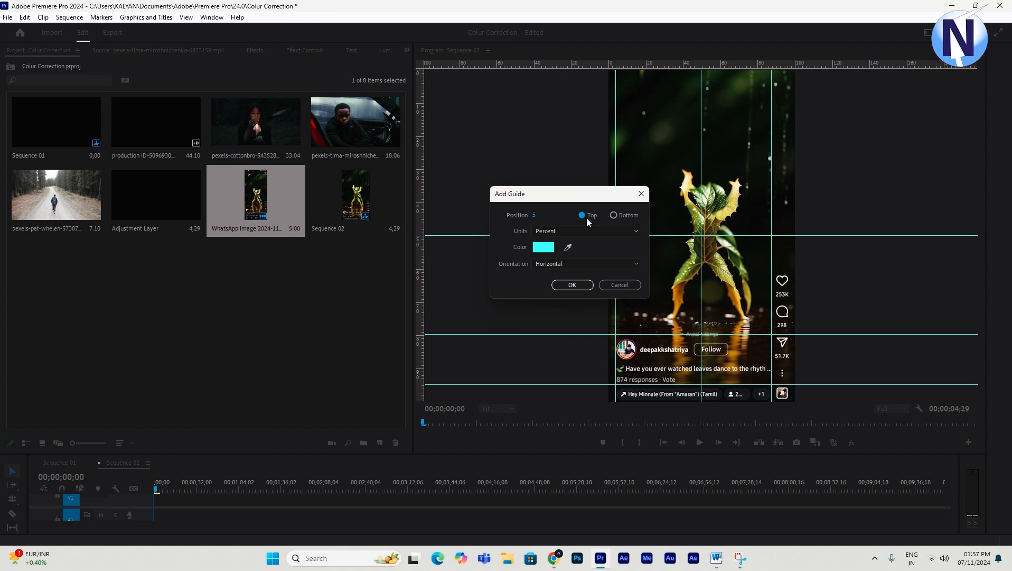
{"action": "left_click", "coordinate": [576, 286]}
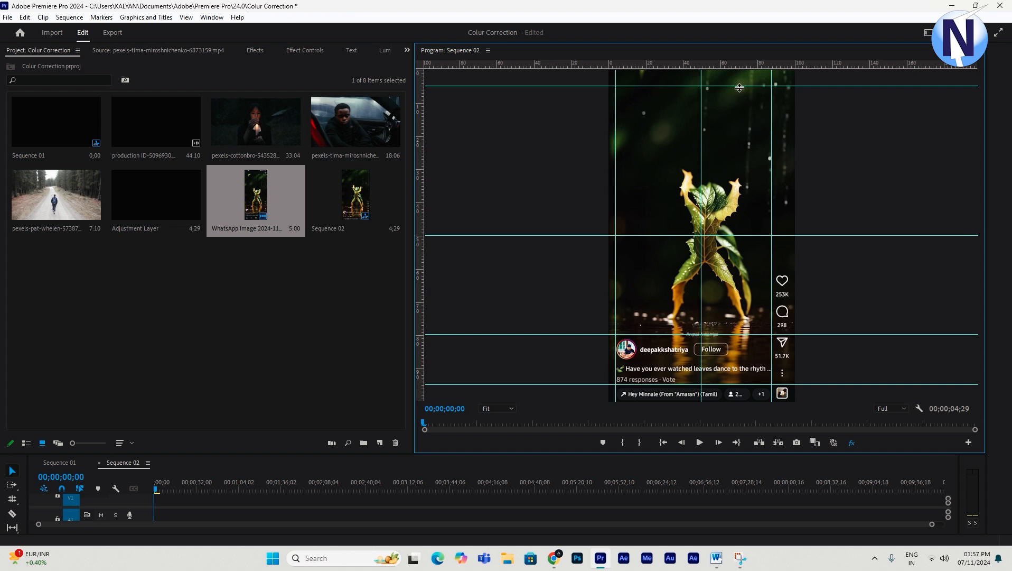
- Remove the centre guides and both 5 percent horizontal guides by moving them off the frame onto the rulers
{"action": "left_click_drag", "start_coordinate": [739, 87], "coordinate": [741, 62]}
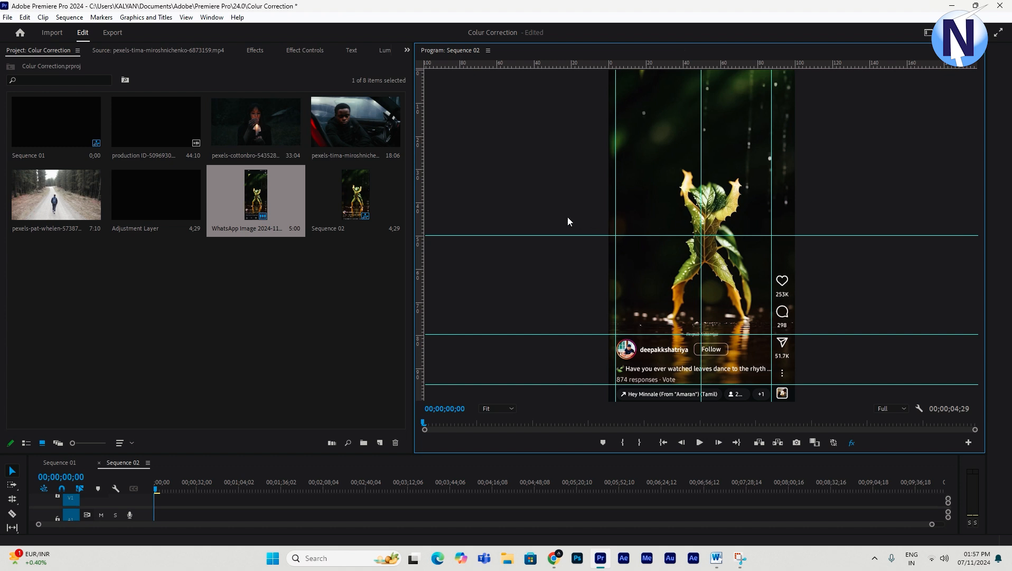
{"action": "left_click_drag", "start_coordinate": [701, 224], "coordinate": [413, 243]}
{"action": "left_click_drag", "start_coordinate": [714, 237], "coordinate": [728, 66]}
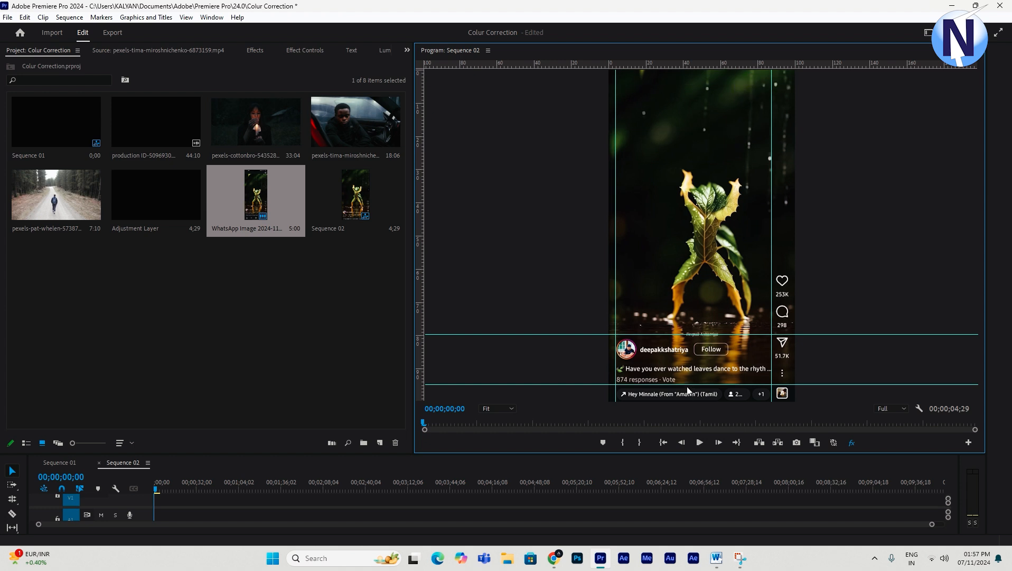
{"action": "left_click_drag", "start_coordinate": [686, 385], "coordinate": [737, 68]}
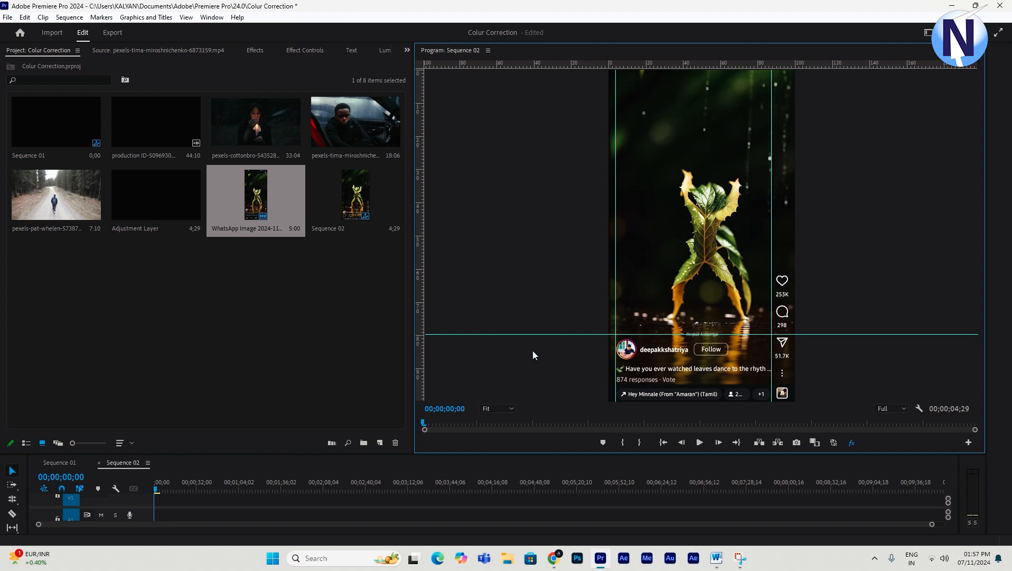
- Clear all remaining guides and turn on snapping in the Program monitor
{"action": "left_click", "coordinate": [193, 20]}
{"action": "left_click", "coordinate": [213, 144]}
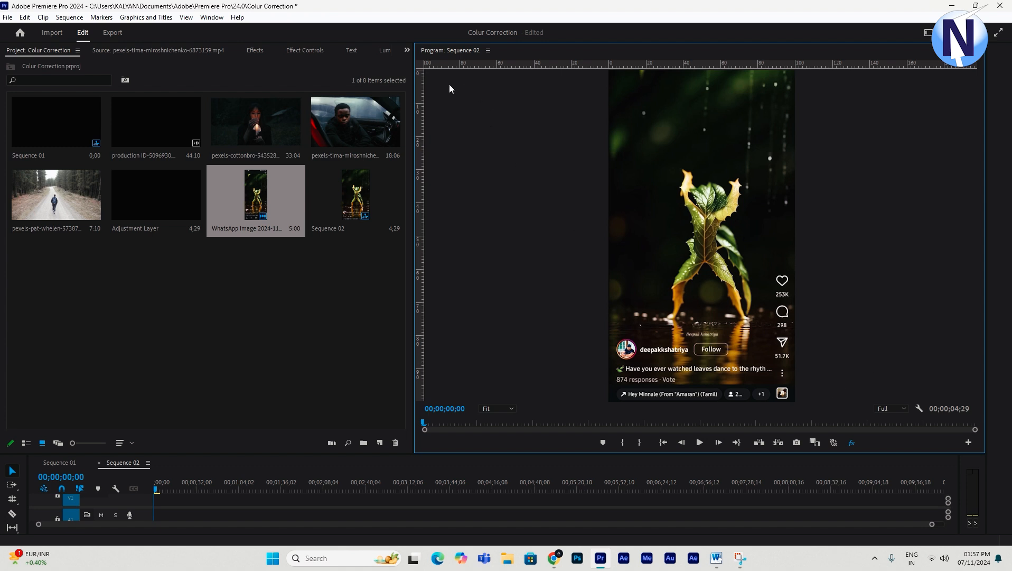
{"action": "left_click", "coordinate": [182, 20]}
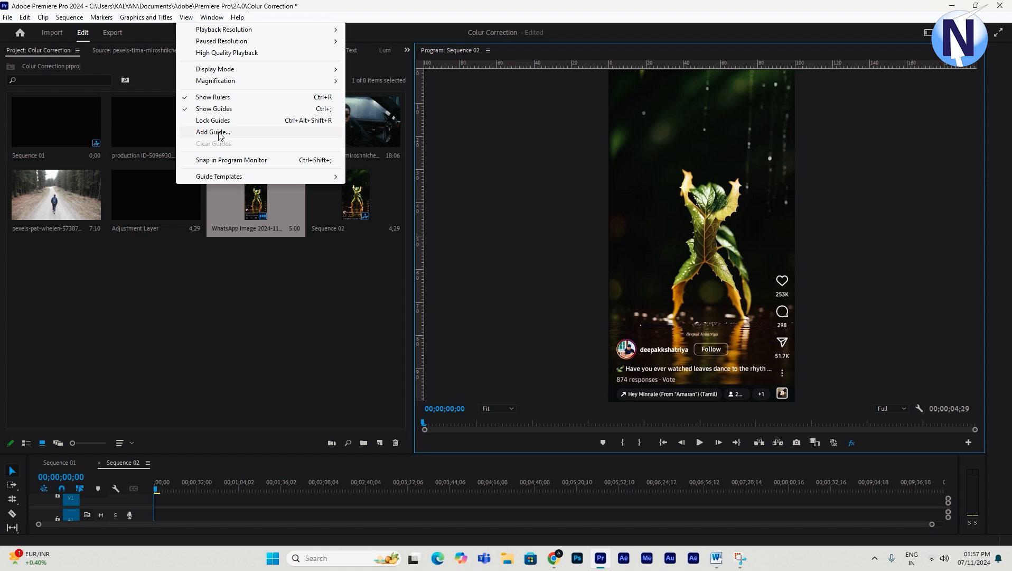
{"action": "left_click", "coordinate": [231, 161]}
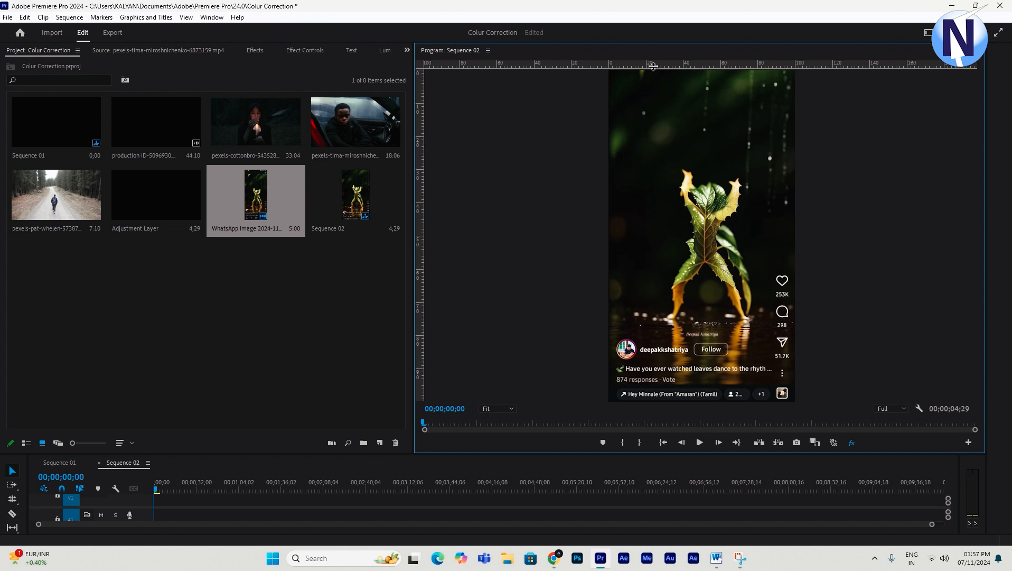
- Place a horizontal guide above the account name and vertical guides beside the reaction icons and at the caption's left edge
{"action": "left_click_drag", "start_coordinate": [654, 66], "coordinate": [661, 336]}
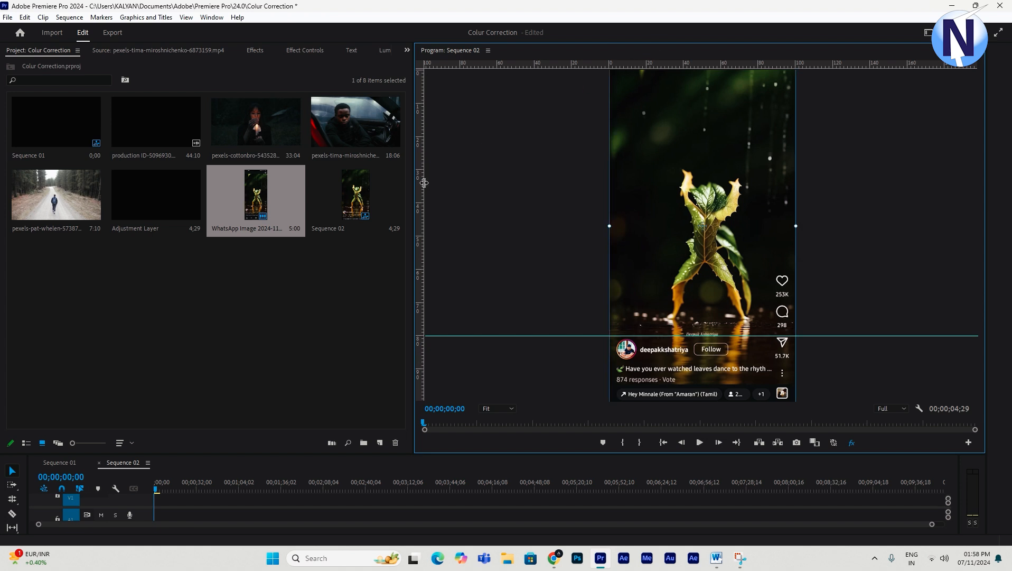
{"action": "left_click_drag", "start_coordinate": [424, 182], "coordinate": [768, 222]}
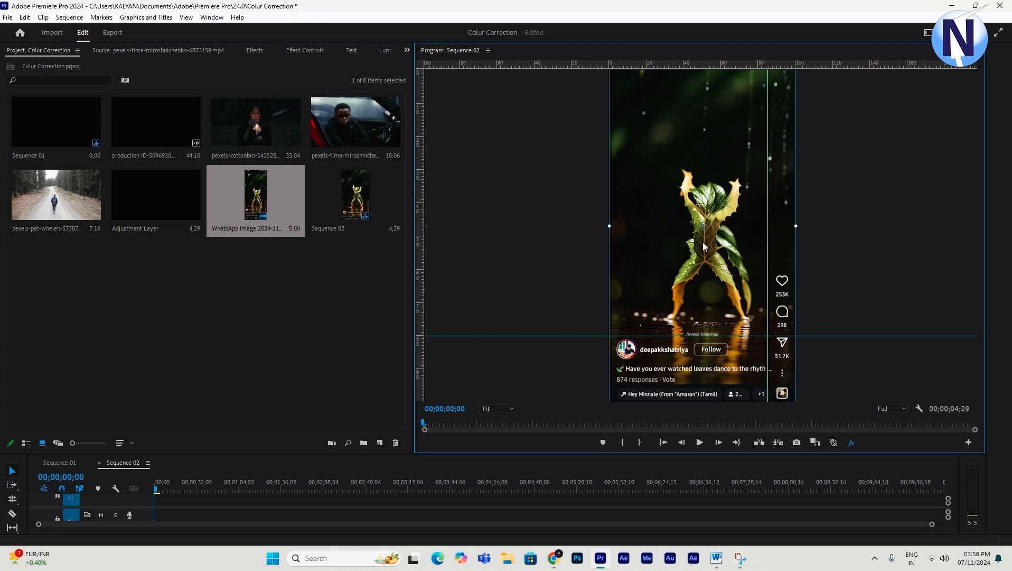
{"action": "left_click_drag", "start_coordinate": [421, 246], "coordinate": [616, 273]}
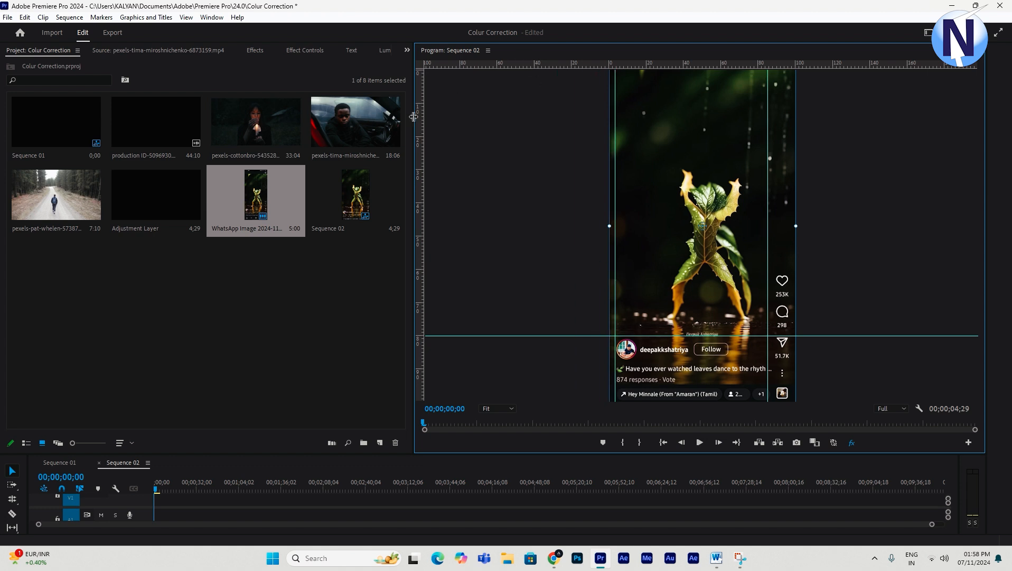
- Add a horizontal guide across the middle of the frame, at 50 percent from the top
{"action": "right_click", "coordinate": [419, 165]}
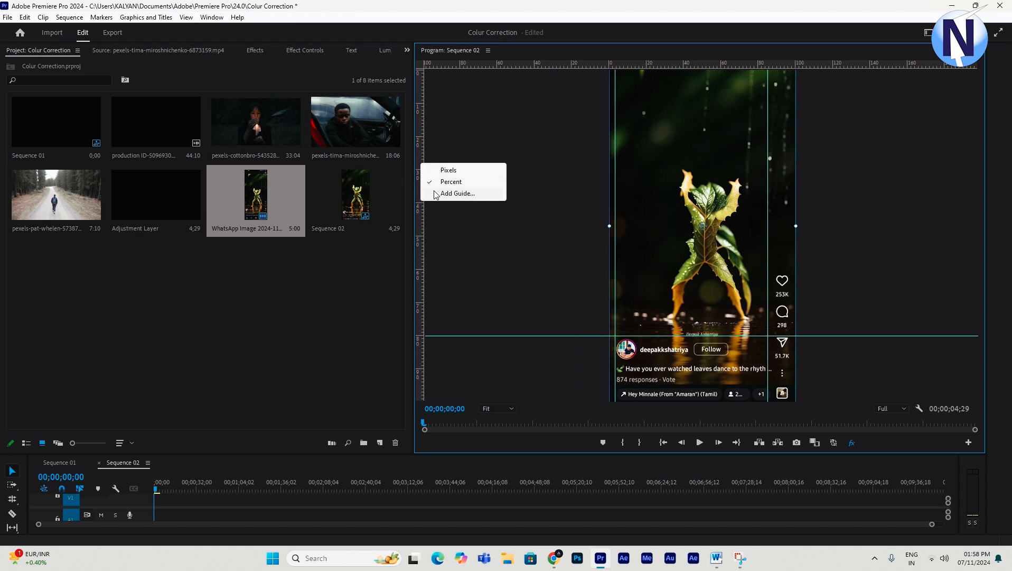
{"action": "left_click", "coordinate": [185, 17]}
{"action": "left_click", "coordinate": [201, 132]}
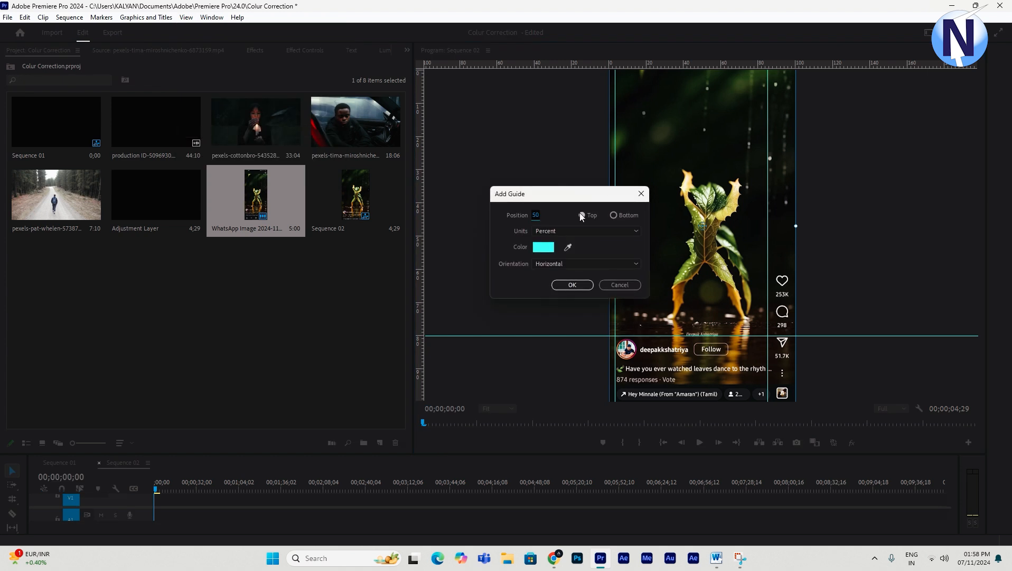
{"action": "left_click", "coordinate": [570, 284]}
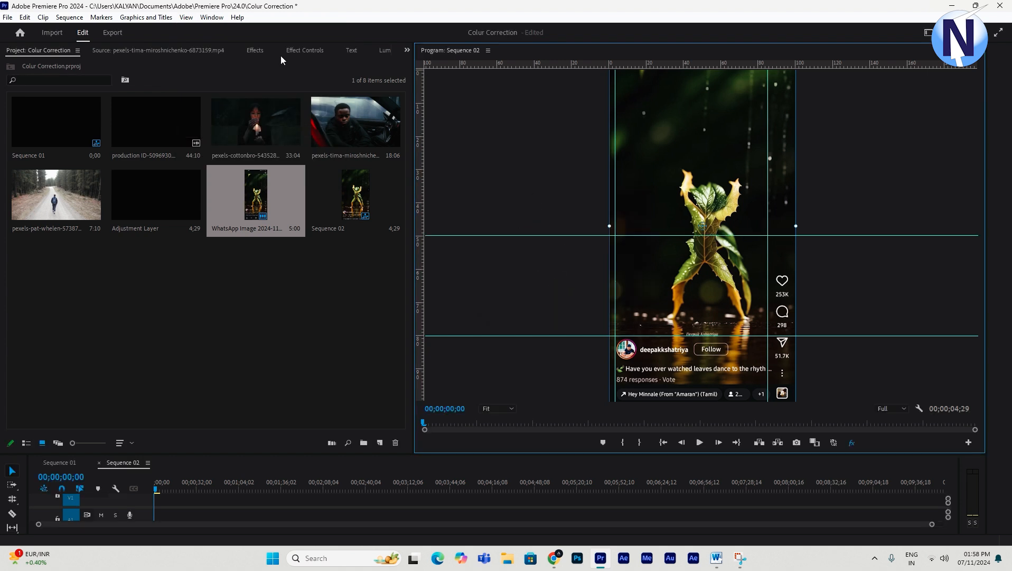
- Add a vertical guide at the middle of the frame, at the 50 percent position
{"action": "left_click", "coordinate": [187, 19]}
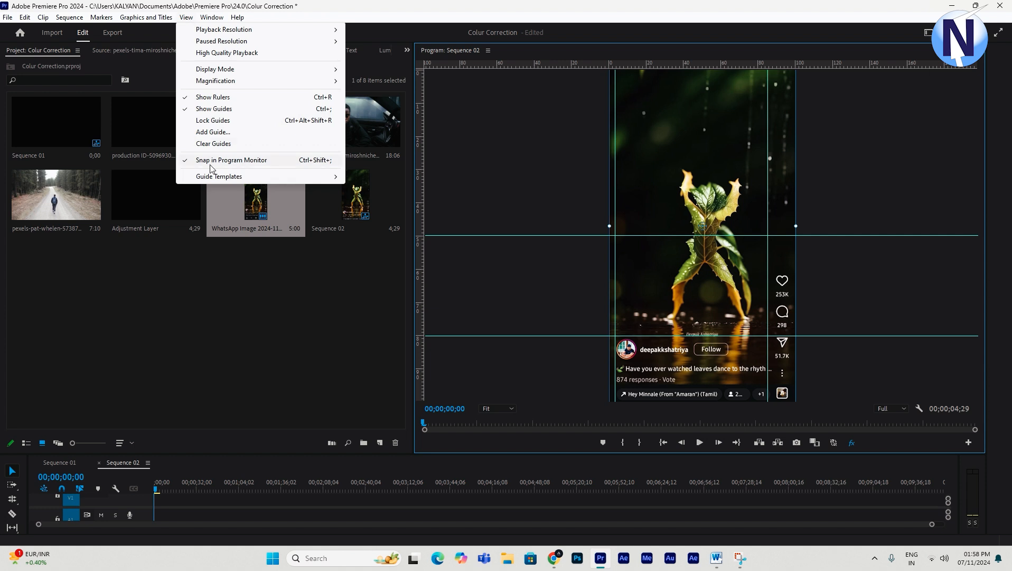
{"action": "left_click", "coordinate": [213, 133]}
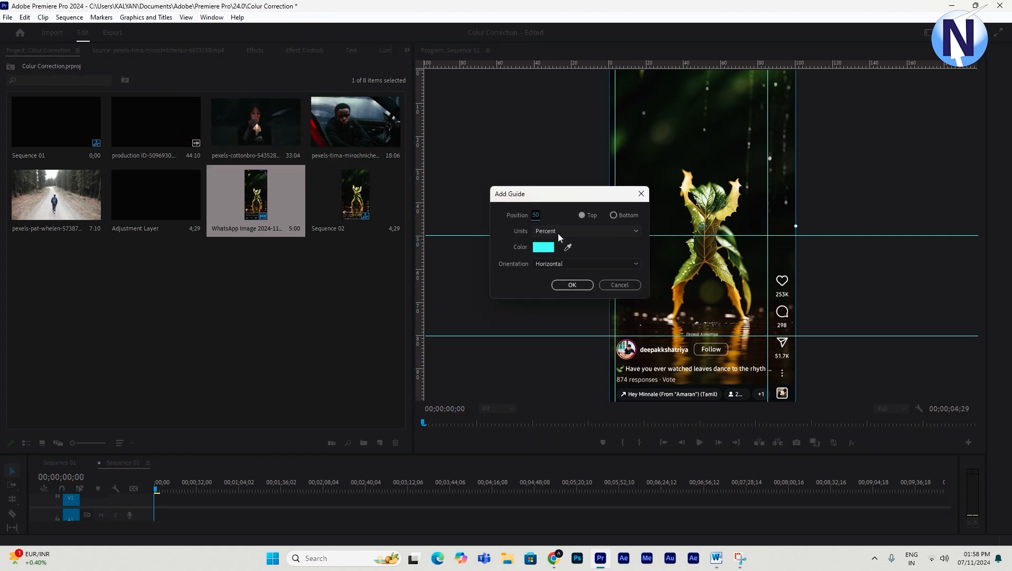
{"action": "left_click", "coordinate": [554, 264]}
{"action": "left_click", "coordinate": [555, 275]}
{"action": "left_click", "coordinate": [572, 286]}
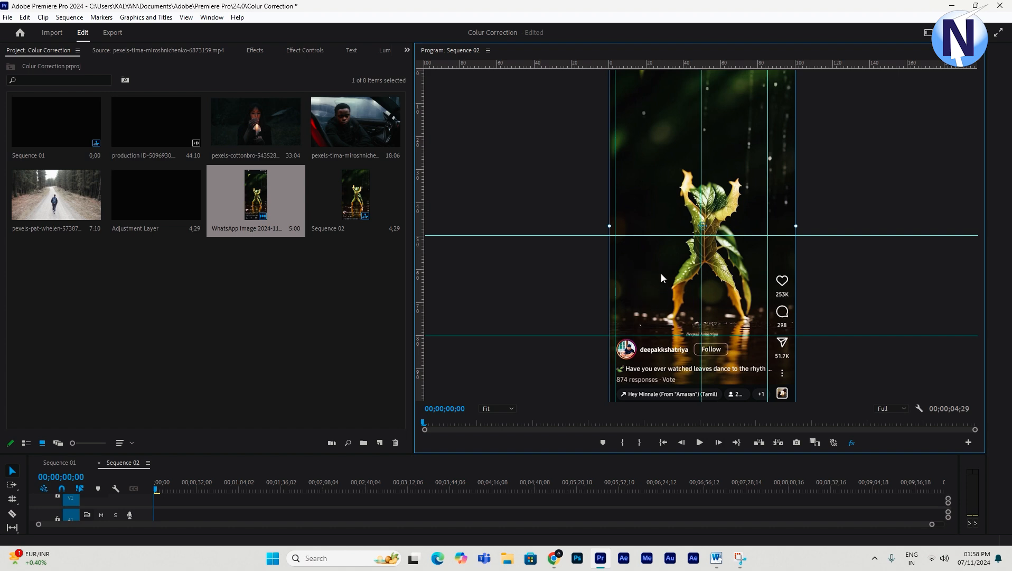
- Import the oil lamp image pngwing.com (13) from the Downloads folder
{"action": "double_click", "coordinate": [179, 322]}
{"action": "scroll", "coordinate": [279, 268], "scroll_direction": "down", "scroll_amount": 5}
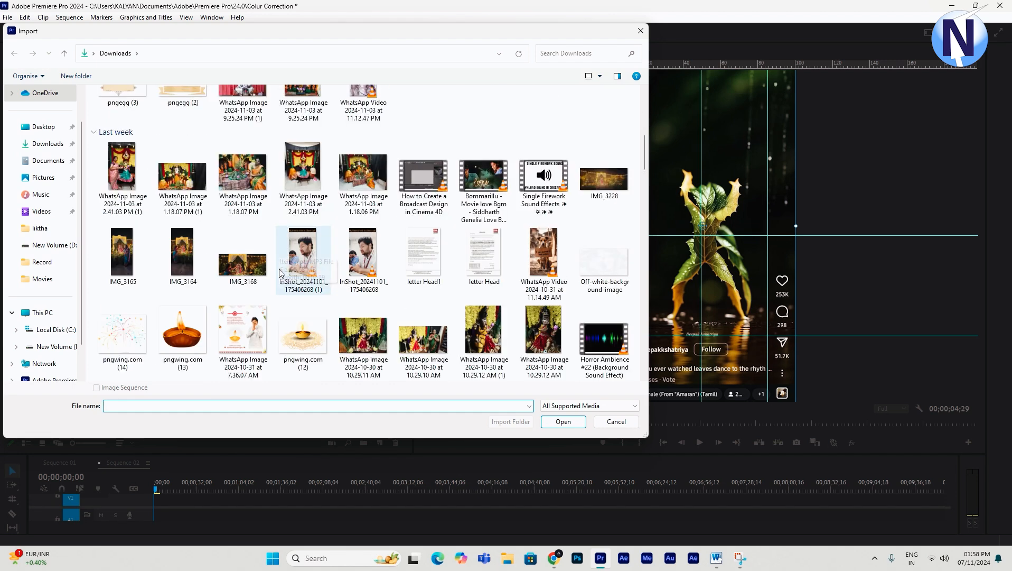
{"action": "left_click", "coordinate": [183, 333]}
{"action": "left_click", "coordinate": [544, 422]}
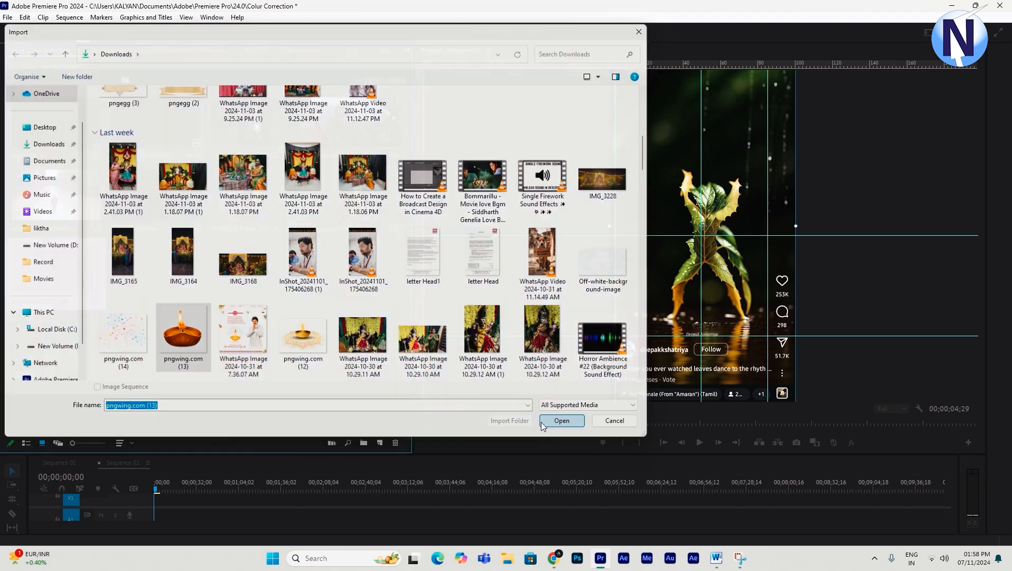
- Extend the WhatsApp image clip to about 00;00;32;28 and place the lamp image above it at the start of V3
{"action": "left_click_drag", "start_coordinate": [69, 281], "coordinate": [231, 511]}
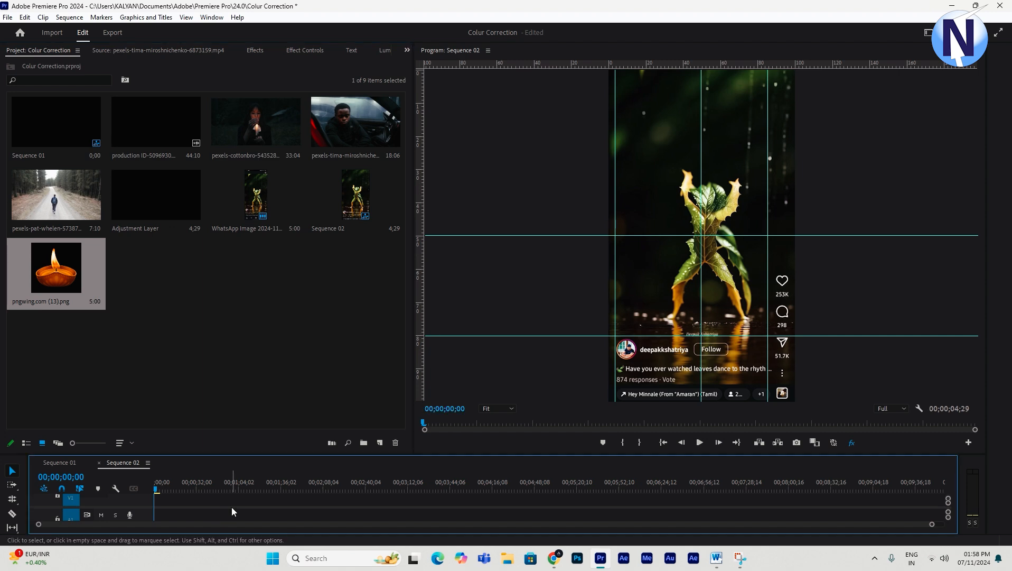
{"action": "left_click_drag", "start_coordinate": [280, 453], "coordinate": [300, 319]}
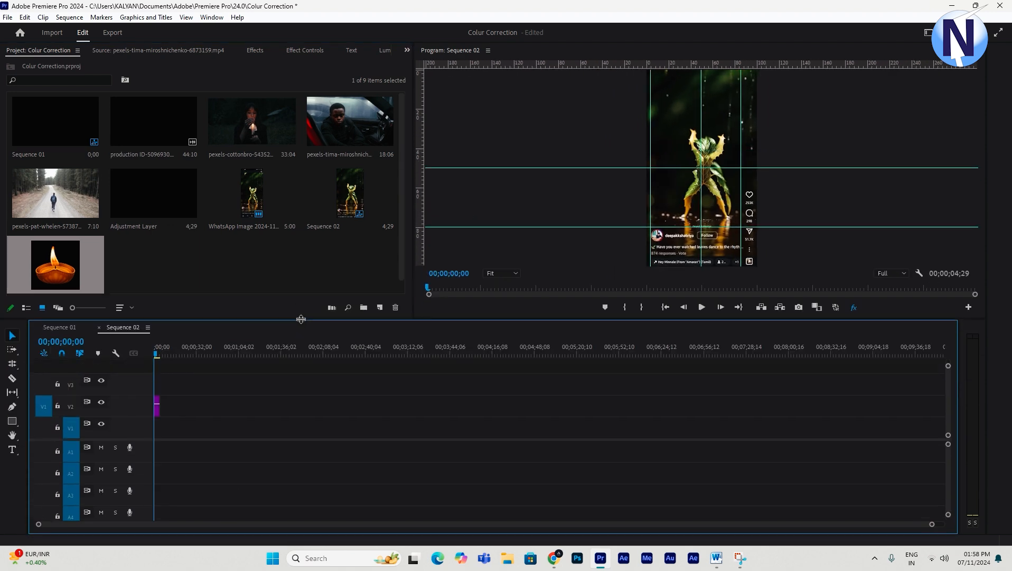
{"action": "left_click_drag", "start_coordinate": [161, 408], "coordinate": [196, 408]}
{"action": "left_click", "coordinate": [181, 353]}
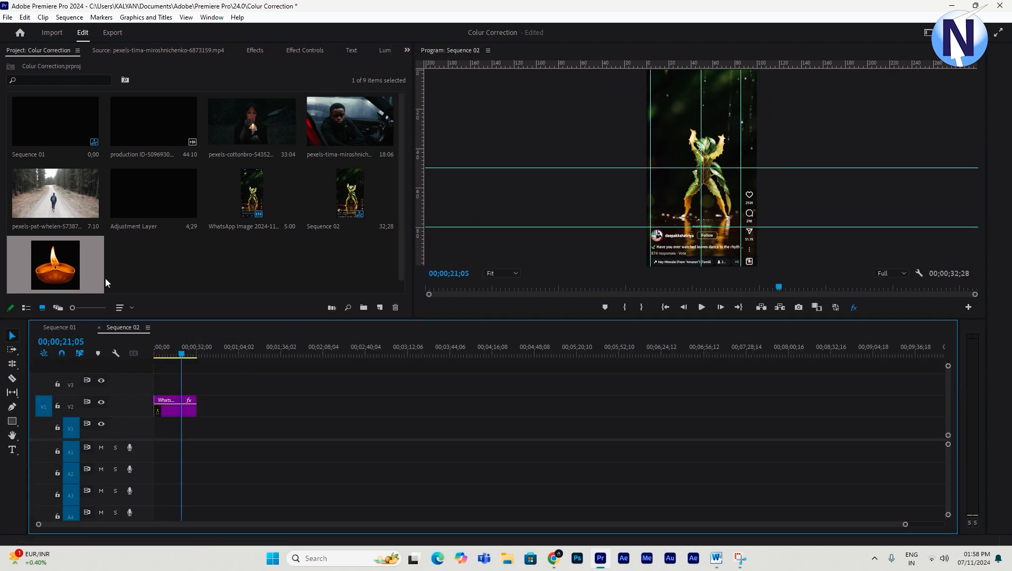
{"action": "left_click_drag", "start_coordinate": [56, 265], "coordinate": [120, 379]}
- At 00;00;04;00, scale down the lamp and snap it into the corner of the caption-edge guide and the guide above the account name
{"action": "left_click", "coordinate": [159, 351]}
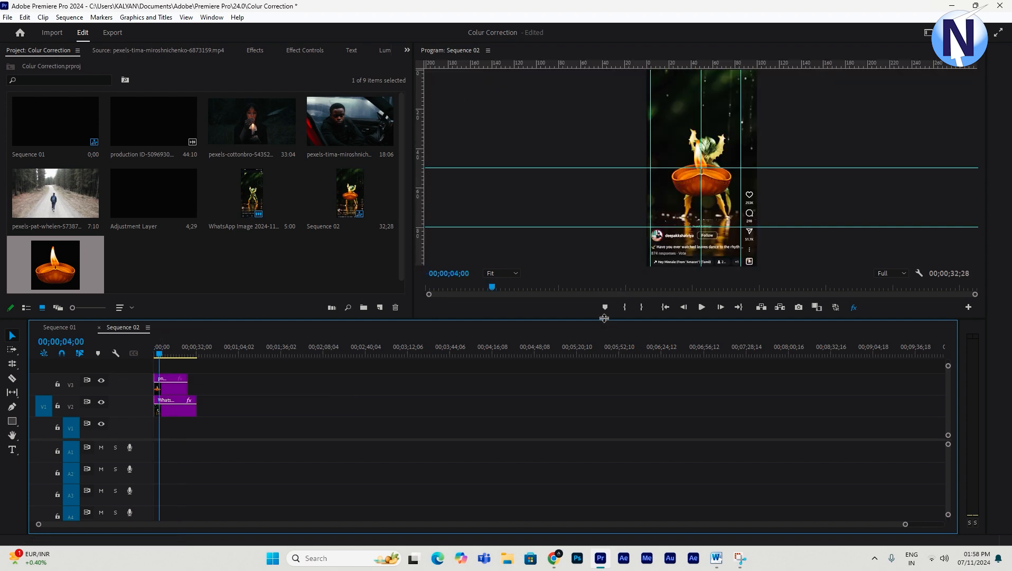
{"action": "left_click_drag", "start_coordinate": [604, 318], "coordinate": [575, 421]}
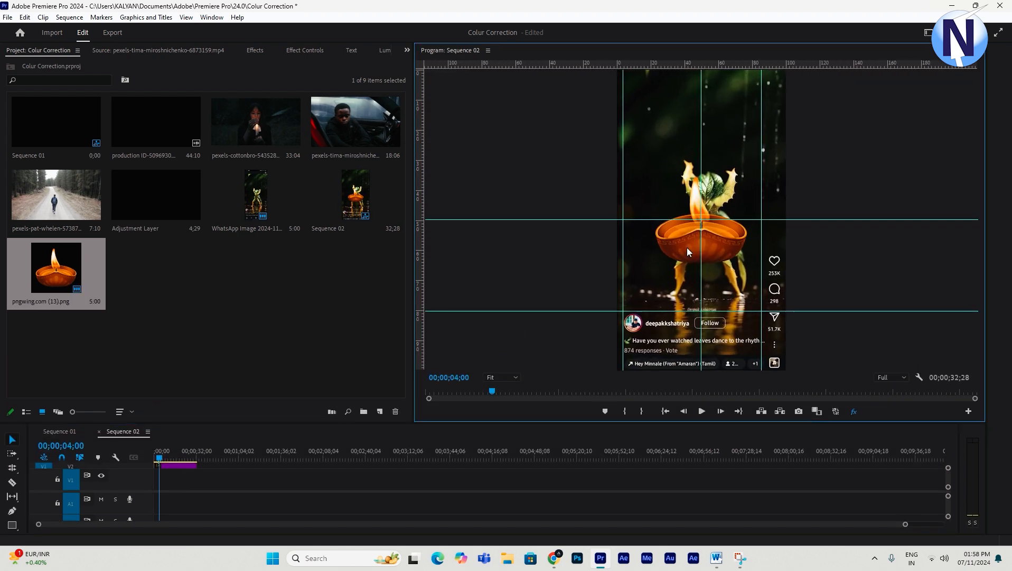
{"action": "double_click", "coordinate": [687, 248]}
{"action": "left_click_drag", "start_coordinate": [723, 245], "coordinate": [694, 280]}
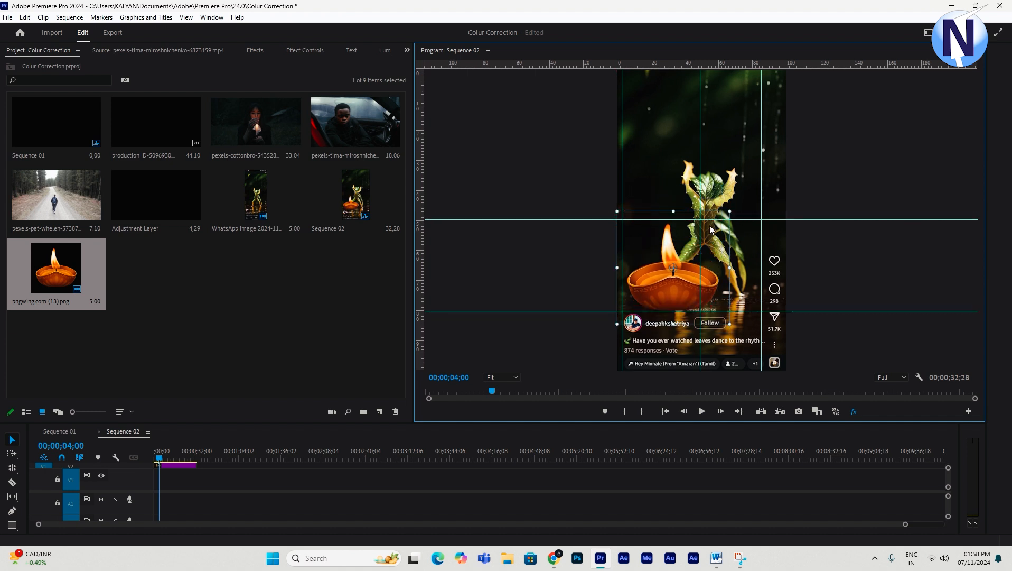
{"action": "left_click_drag", "start_coordinate": [729, 211], "coordinate": [714, 224]}
{"action": "mouse_move", "coordinate": [688, 261]}
{"action": "left_mouse_down"}
{"action": "mouse_move", "coordinate": [665, 258]}
{"action": "mouse_move", "coordinate": [677, 273]}
{"action": "left_mouse_up"}
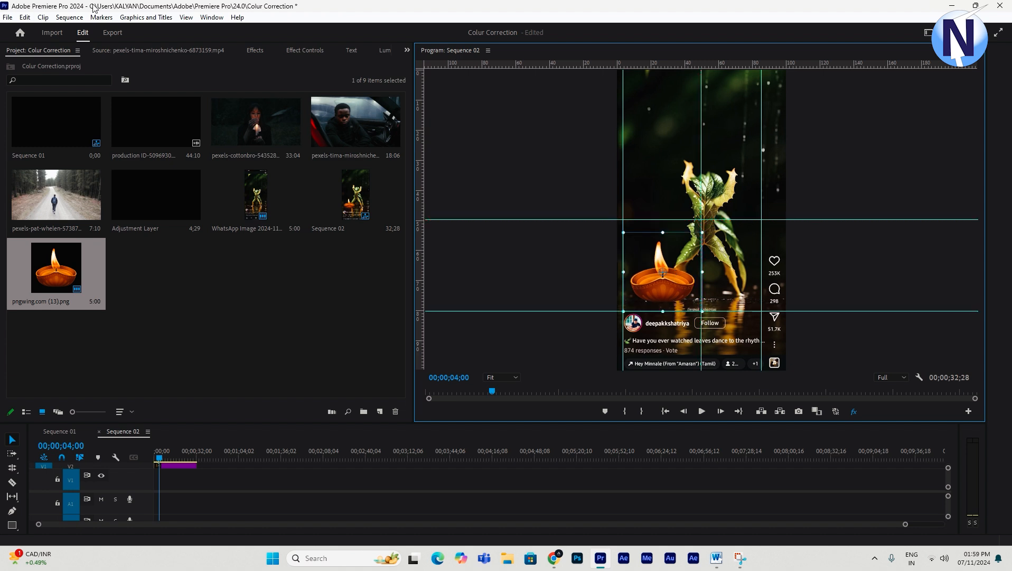
{"action": "left_click", "coordinate": [185, 18]}
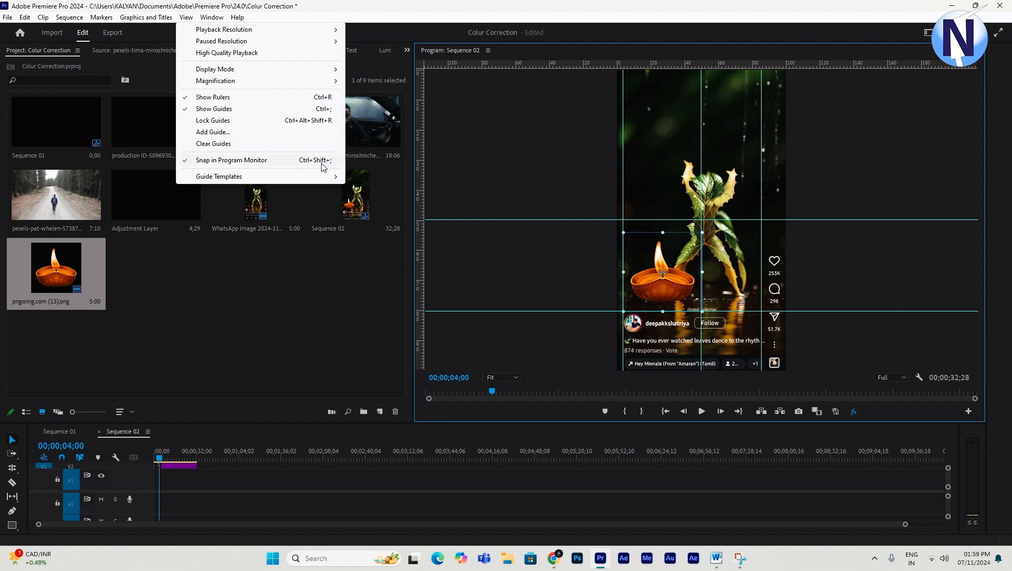
{"action": "left_click", "coordinate": [654, 272]}
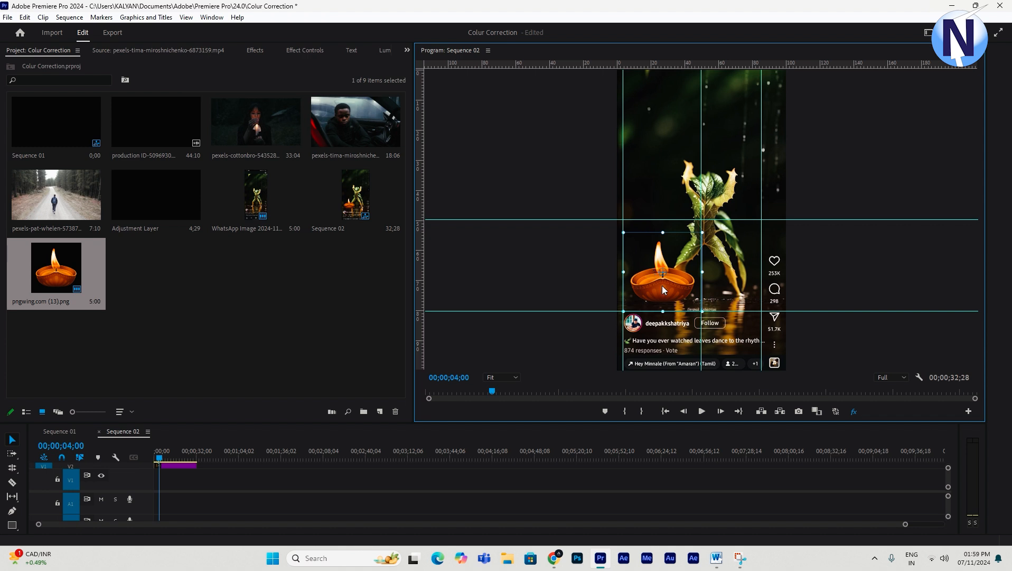
{"action": "mouse_move", "coordinate": [656, 292]}
{"action": "left_mouse_down"}
{"action": "mouse_move", "coordinate": [660, 274]}
{"action": "mouse_move", "coordinate": [664, 291]}
{"action": "mouse_move", "coordinate": [717, 289]}
{"action": "mouse_move", "coordinate": [659, 280]}
{"action": "mouse_move", "coordinate": [665, 185]}
{"action": "mouse_move", "coordinate": [650, 230]}
{"action": "mouse_move", "coordinate": [651, 281]}
{"action": "left_mouse_up"}
{"action": "left_click", "coordinate": [186, 17]}
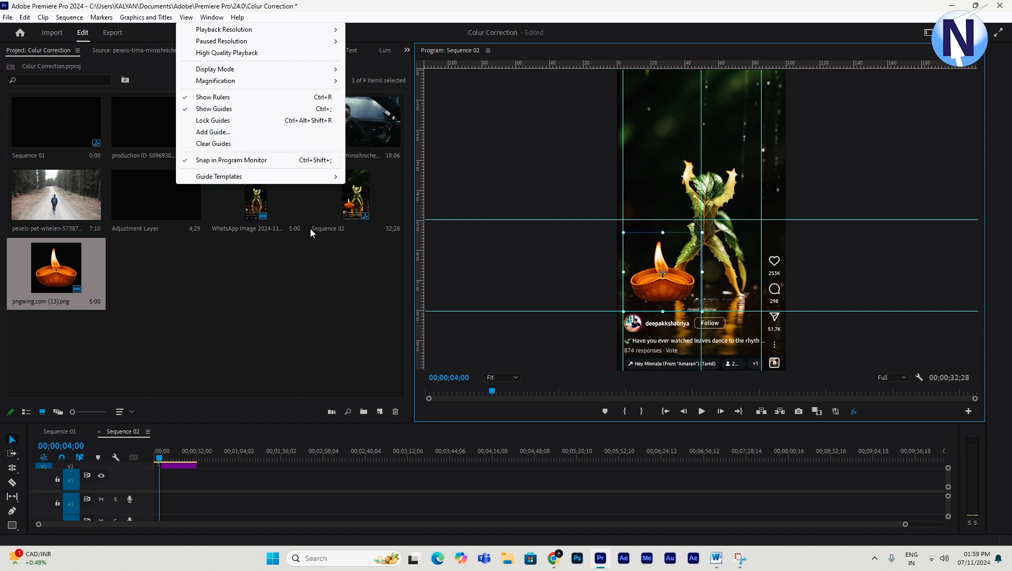
{"action": "right_click", "coordinate": [421, 260]}
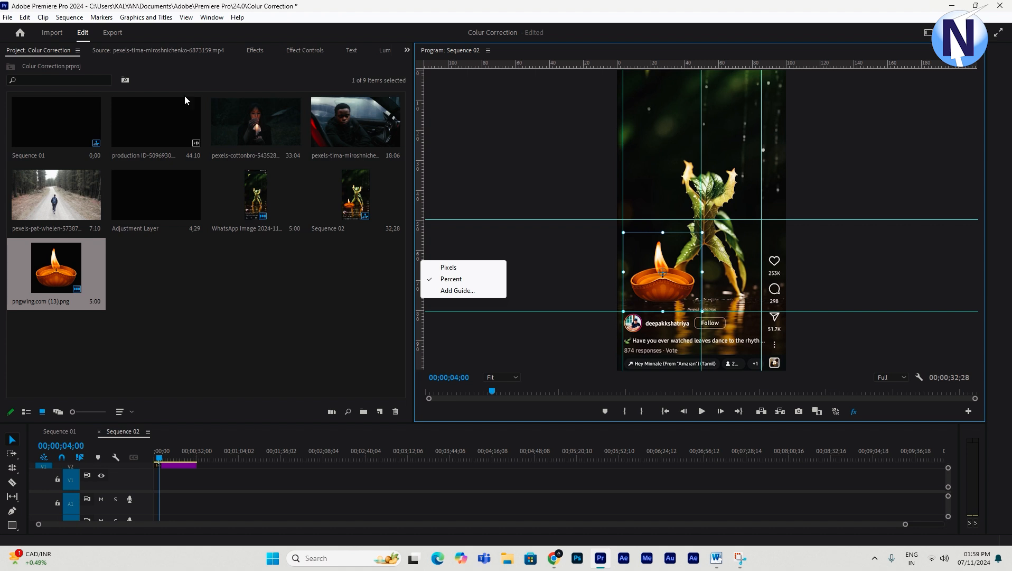
- Clear all guides from the Program monitor and enlarge the timeline panel
{"action": "left_click", "coordinate": [186, 17]}
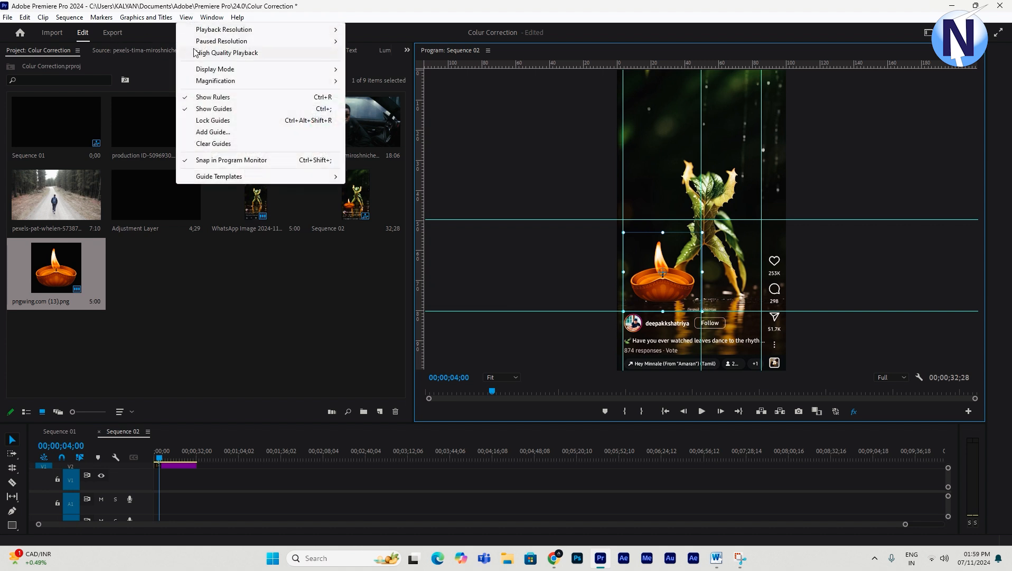
{"action": "left_click", "coordinate": [225, 147]}
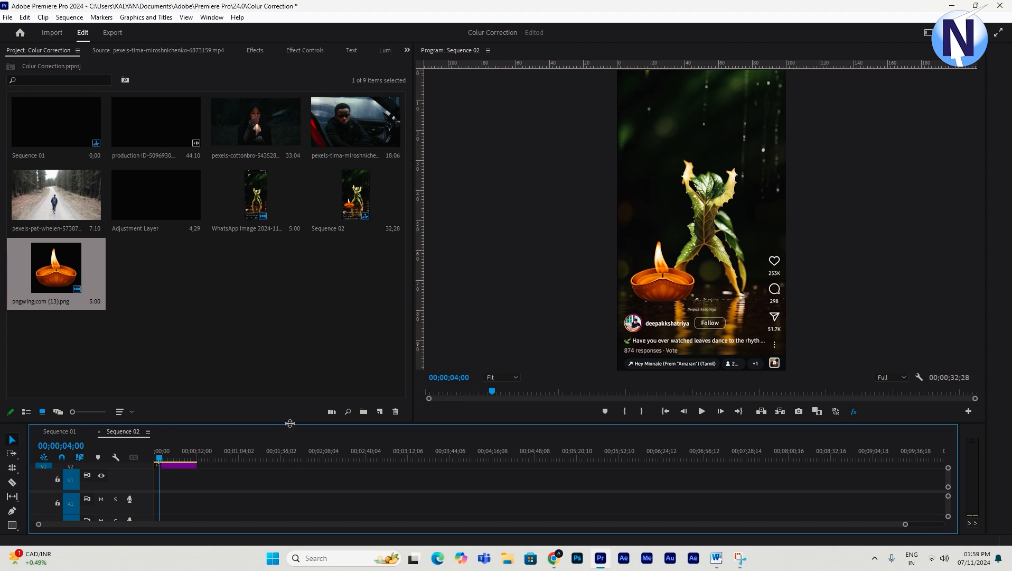
{"action": "left_click_drag", "start_coordinate": [288, 424], "coordinate": [231, 305]}
{"action": "right_click", "coordinate": [267, 341]}
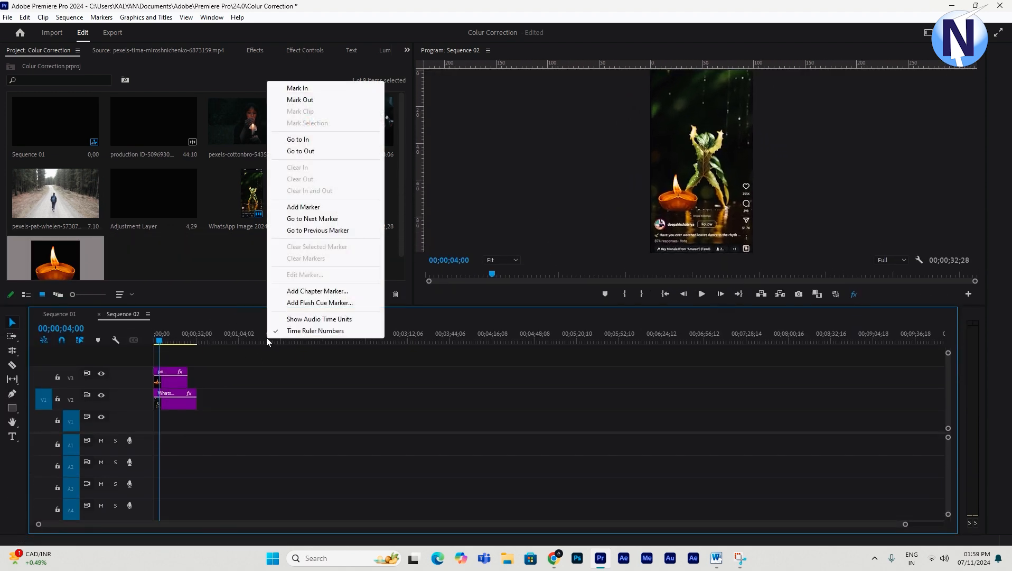
{"action": "left_click", "coordinate": [304, 212]}
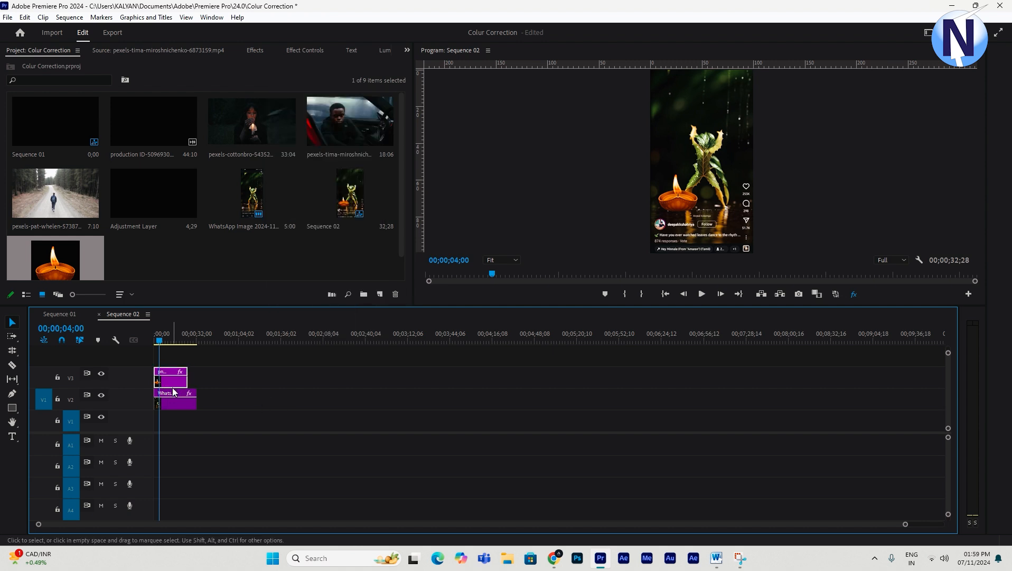
- Delete the lamp and WhatsApp image clips from Sequence 02 and return the playhead to the start
{"action": "key", "text": "Delete"}
{"action": "left_click", "coordinate": [183, 404]}
{"action": "key", "text": "Delete"}
{"action": "left_click_drag", "start_coordinate": [159, 340], "coordinate": [129, 349]}
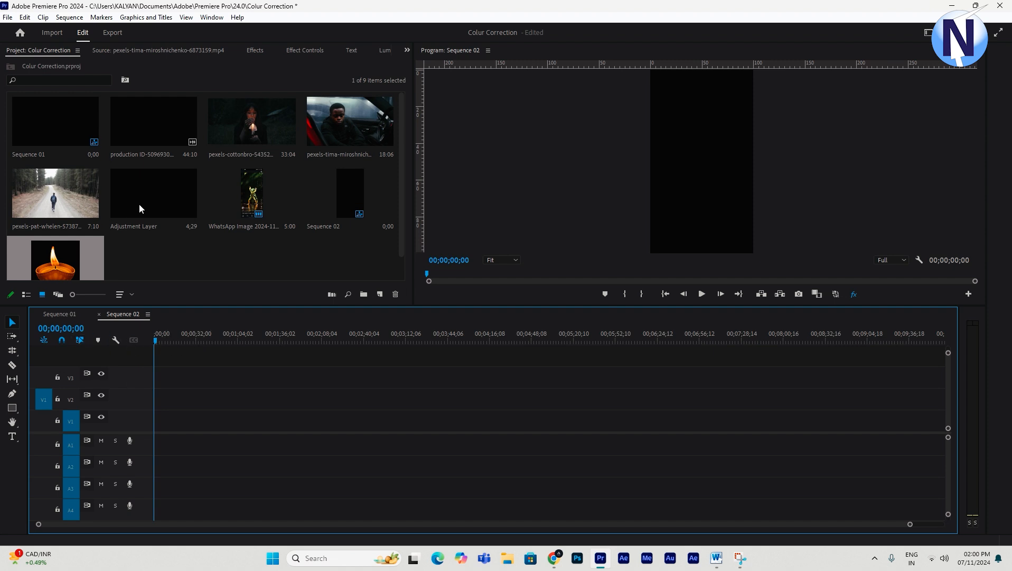
- Place the pexels-cottonbro clip at the start of V1, scrub through it to 00;00;31;25 and select it
{"action": "left_click", "coordinate": [266, 128]}
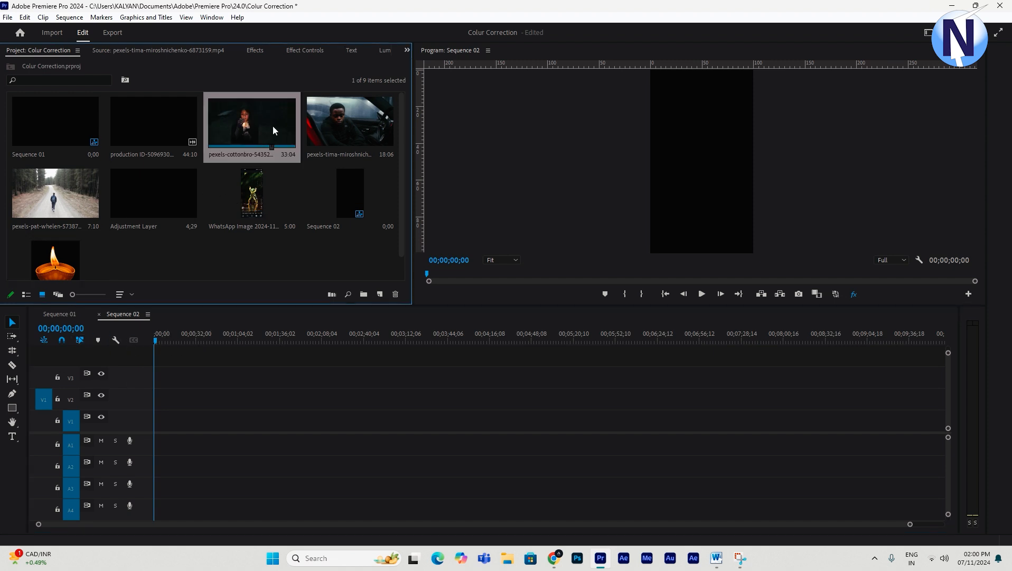
{"action": "left_click_drag", "start_coordinate": [259, 128], "coordinate": [175, 418]}
{"action": "left_click", "coordinate": [594, 300]}
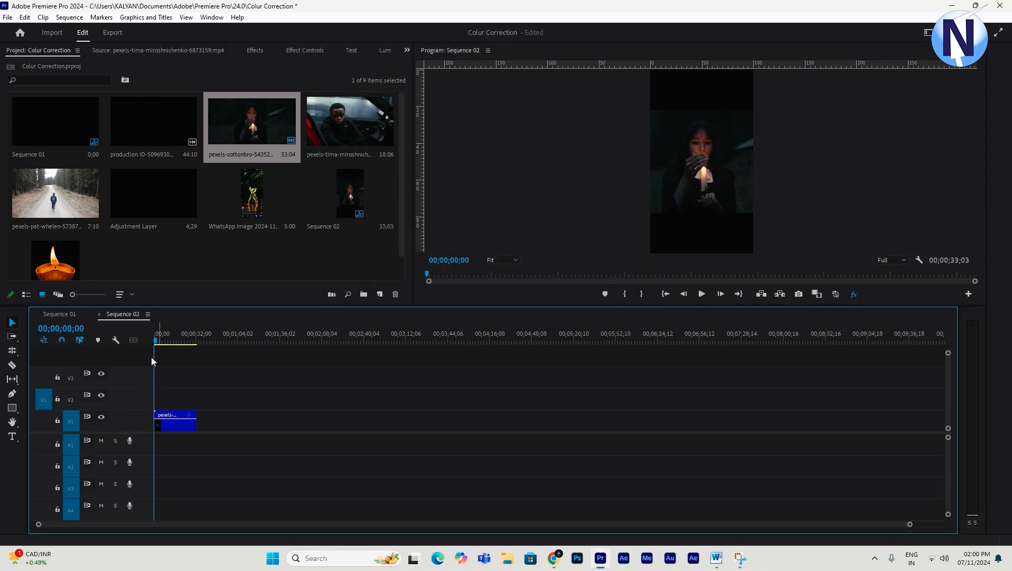
{"action": "left_click_drag", "start_coordinate": [157, 343], "coordinate": [195, 370]}
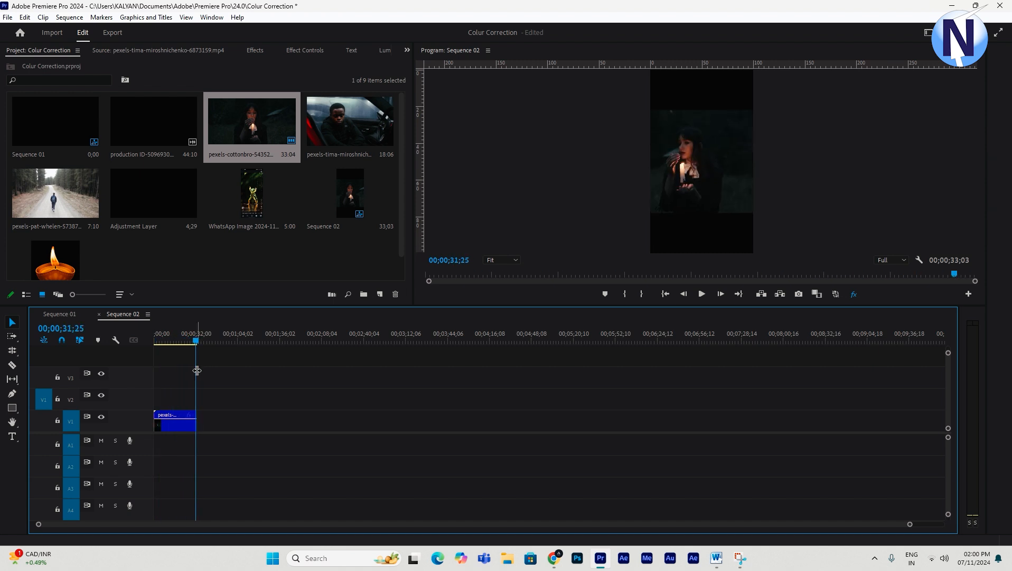
{"action": "left_click", "coordinate": [167, 431]}
- Try to add the clip of the man in the car after the existing clip on V1, then undo it
{"action": "double_click", "coordinate": [341, 125]}
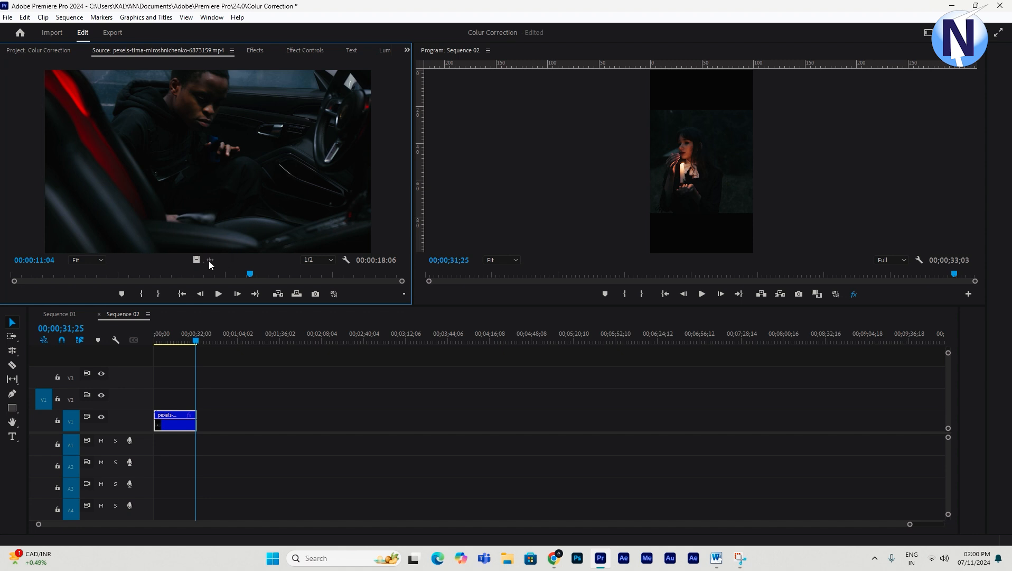
{"action": "left_click_drag", "start_coordinate": [336, 349], "coordinate": [202, 433]}
{"action": "left_click_drag", "start_coordinate": [213, 333], "coordinate": [217, 331]}
{"action": "key", "text": "ctrl+z"}
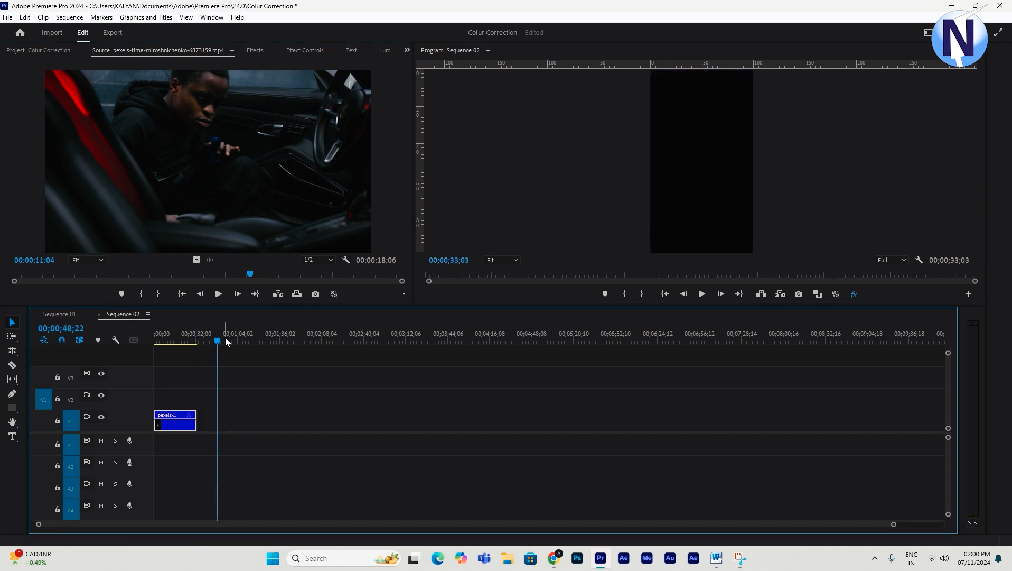
- Replace the clip on V1 with only the video of production ID-5096930.mp4, placed at the start of the sequence
{"action": "key", "text": "Home"}
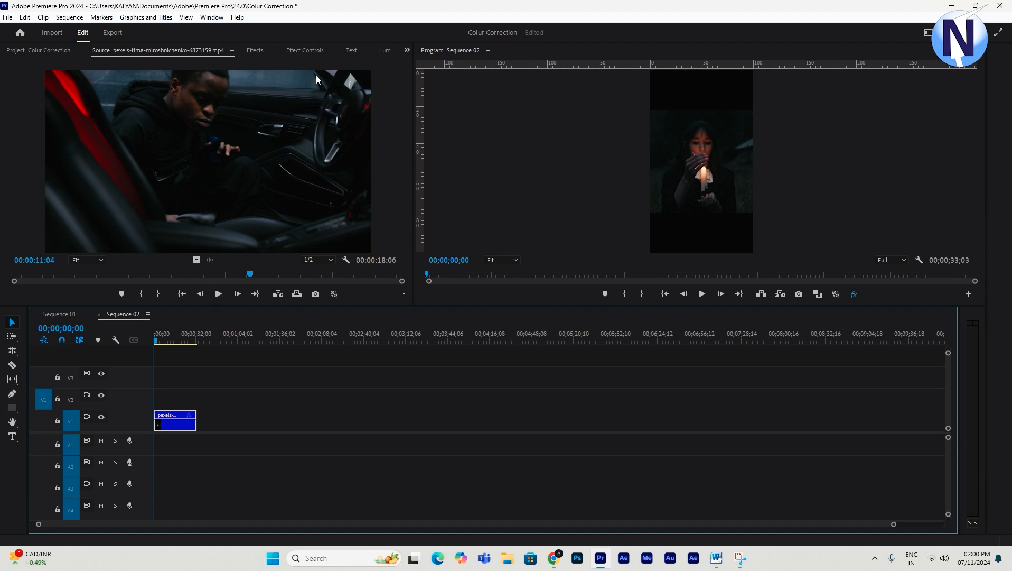
{"action": "key", "text": "equal"}
{"action": "key", "text": "equal"}
{"action": "left_click", "coordinate": [244, 422]}
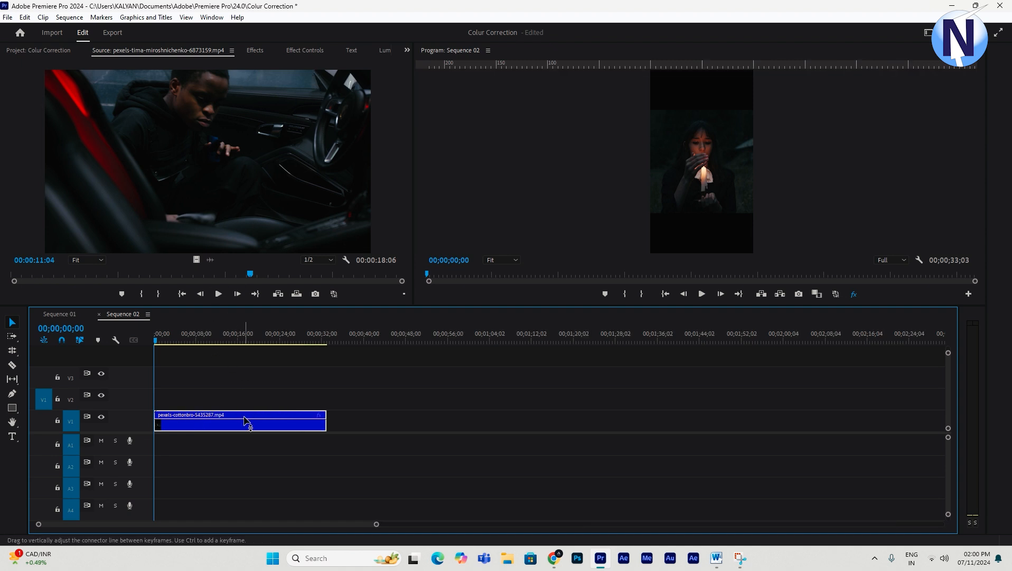
{"action": "left_click", "coordinate": [64, 49]}
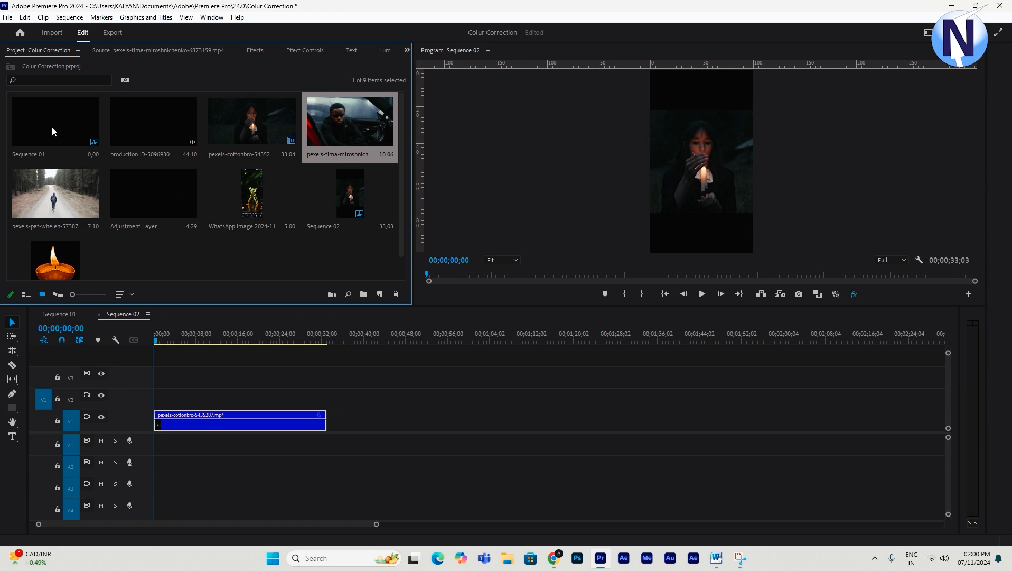
{"action": "double_click", "coordinate": [152, 127]}
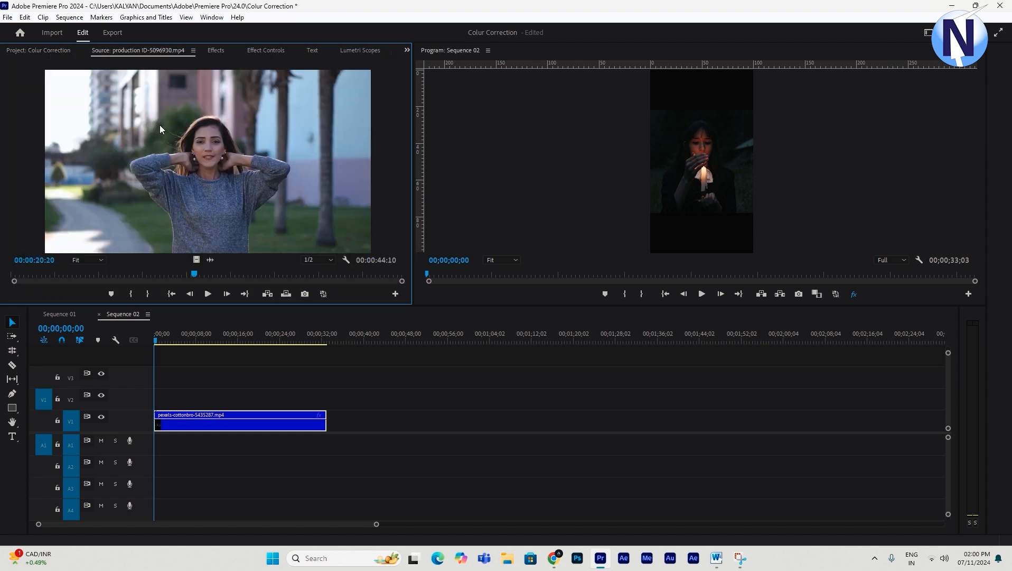
{"action": "left_click_drag", "start_coordinate": [196, 259], "coordinate": [196, 426]}
{"action": "key", "text": "Delete"}
- Slow down production ID-5096930.mp4 with the Rate Stretch tool by extending its end to about 00;00;58;27
{"action": "left_click_drag", "start_coordinate": [216, 348], "coordinate": [422, 373]}
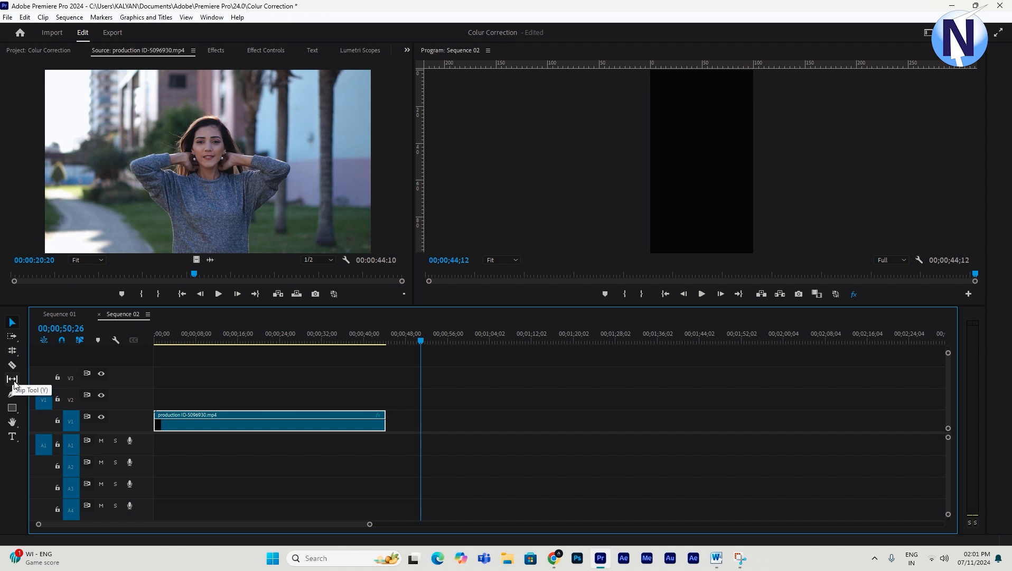
{"action": "left_click", "coordinate": [13, 351]}
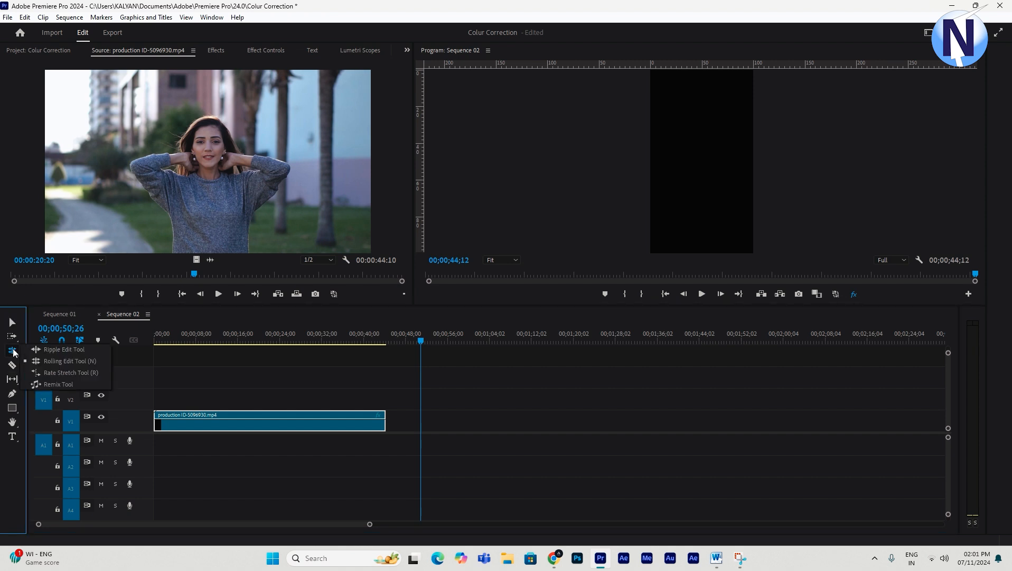
{"action": "left_click", "coordinate": [66, 372]}
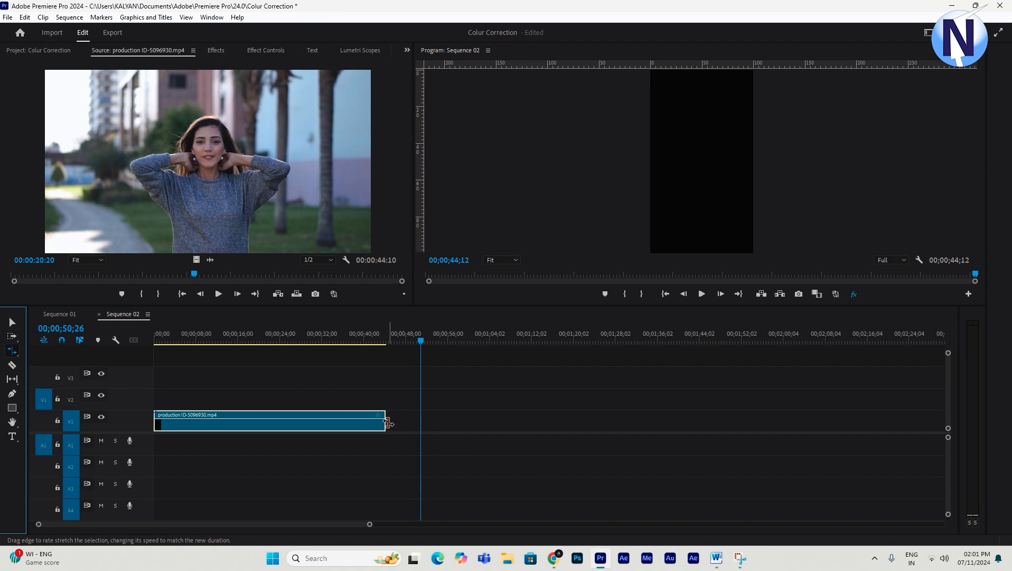
{"action": "left_click", "coordinate": [432, 420]}
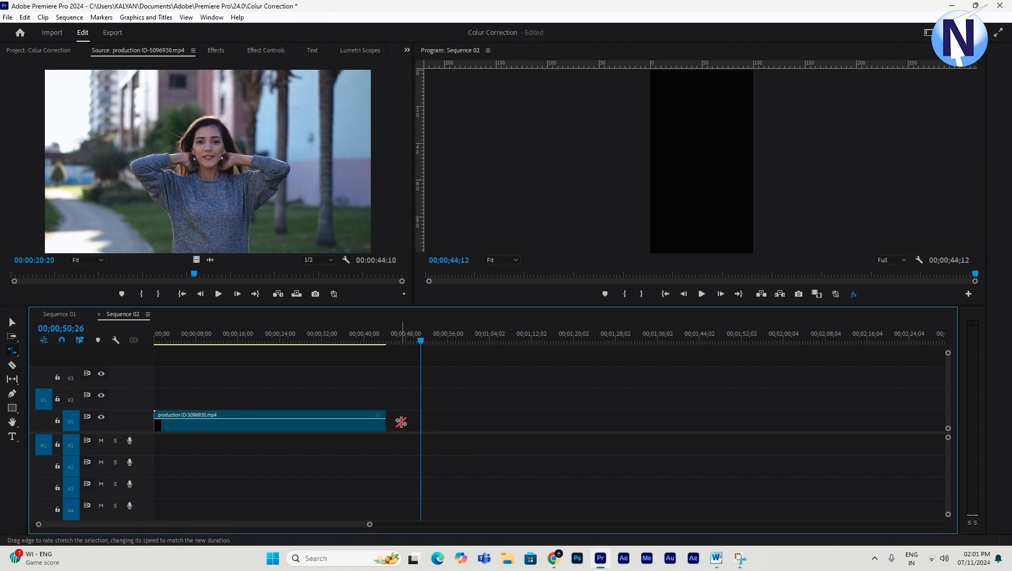
{"action": "left_click", "coordinate": [385, 422]}
{"action": "left_click_drag", "start_coordinate": [385, 422], "coordinate": [461, 418]}
{"action": "double_click", "coordinate": [470, 420]}
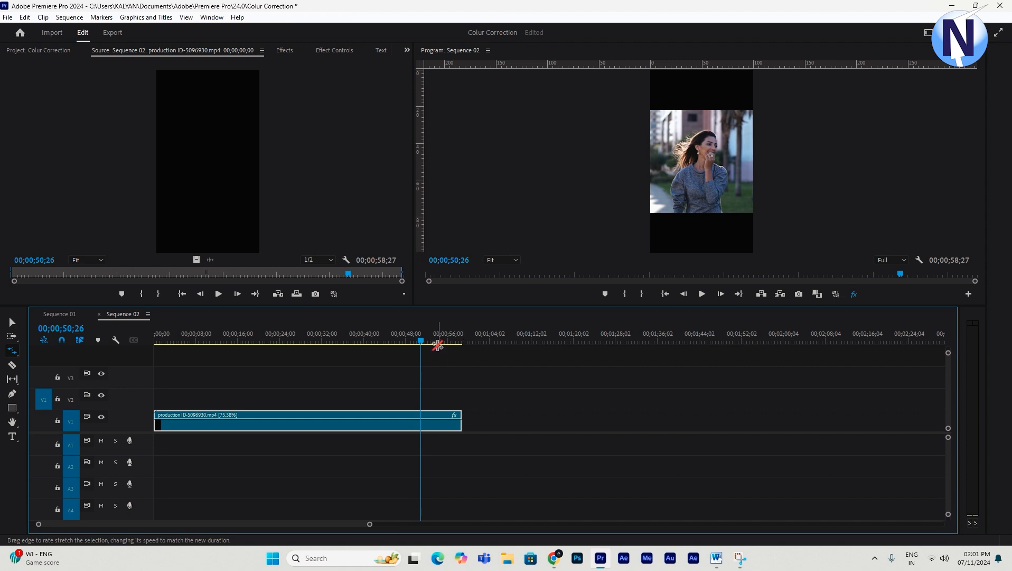
- Play and scrub through the slowed clip on V1 with the Selection tool active to check its new speed
{"action": "left_click", "coordinate": [464, 340]}
{"action": "left_click", "coordinate": [462, 346]}
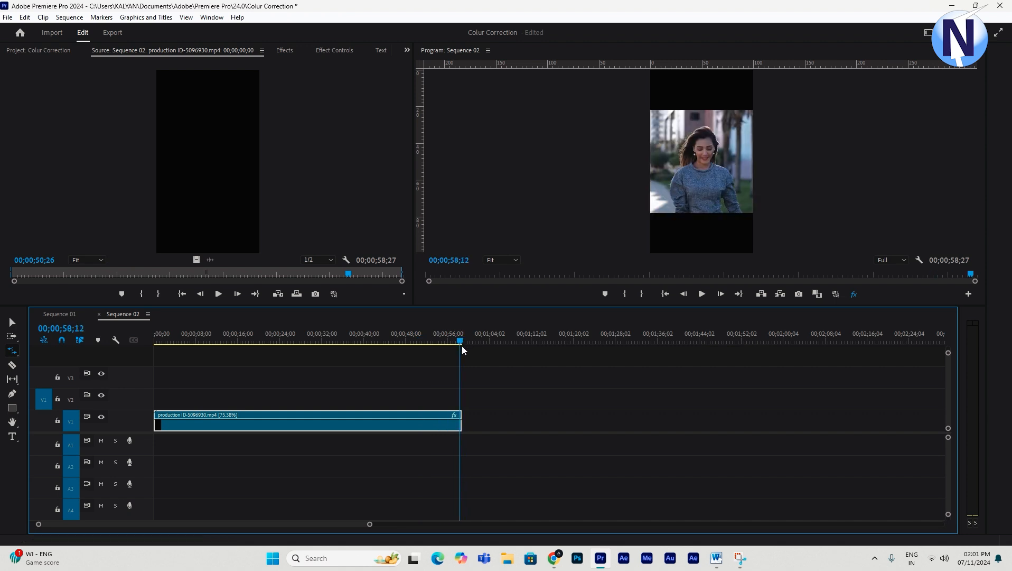
{"action": "left_click", "coordinate": [13, 322]}
{"action": "left_click", "coordinate": [180, 347]}
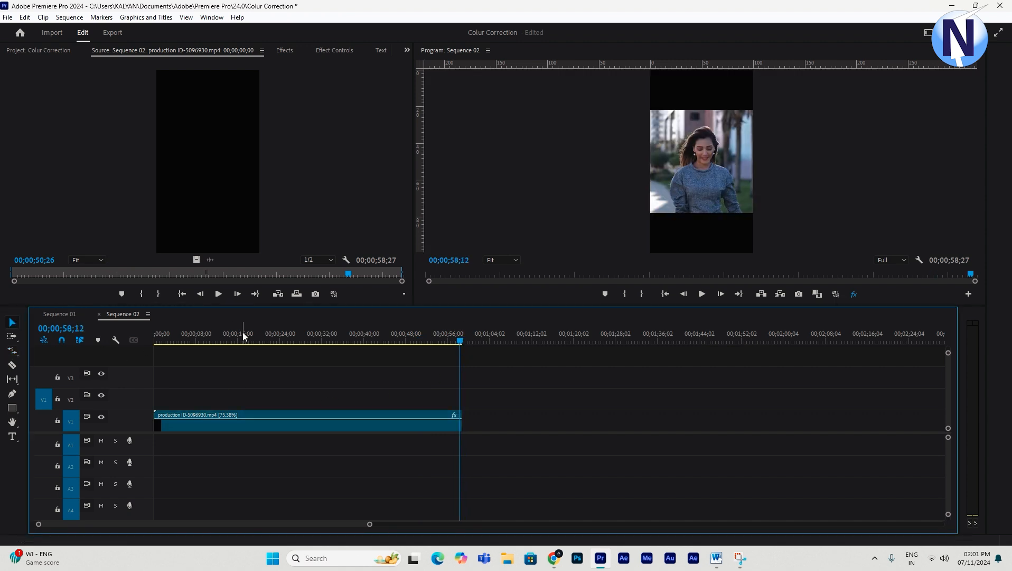
{"action": "left_click_drag", "start_coordinate": [243, 333], "coordinate": [300, 385]}
{"action": "key", "text": "space"}
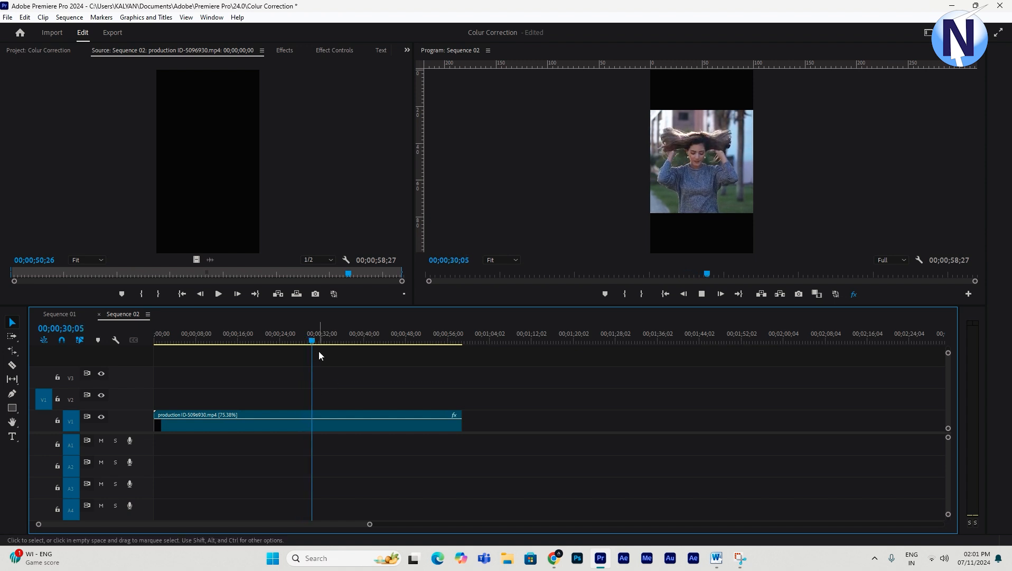
{"action": "left_click_drag", "start_coordinate": [318, 334], "coordinate": [368, 342]}
- Scale the clip up at 00;00;40;21 until it fills the vertical frame and shift it sideways to frame the woman
{"action": "left_click", "coordinate": [714, 183]}
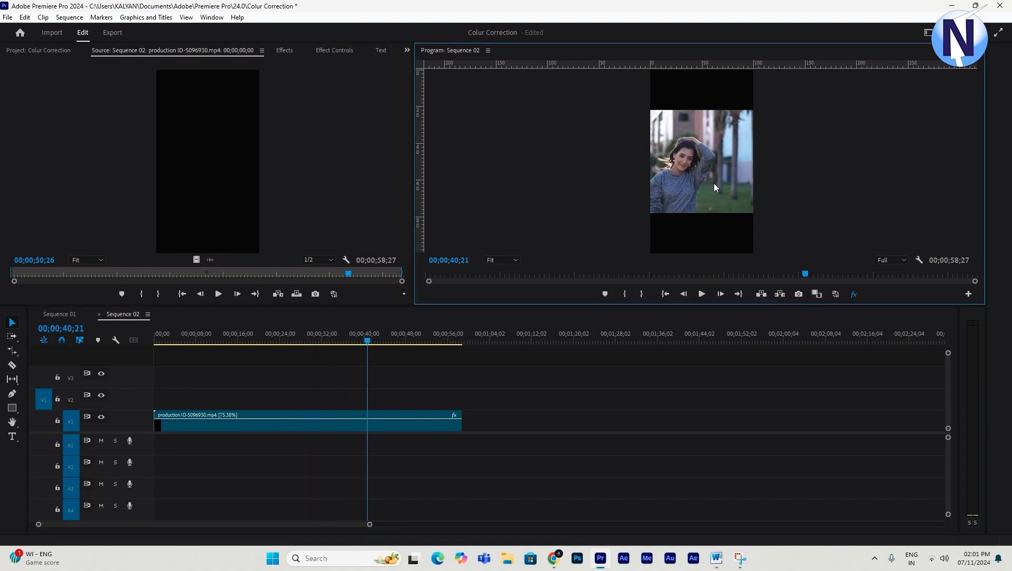
{"action": "left_click", "coordinate": [696, 178]}
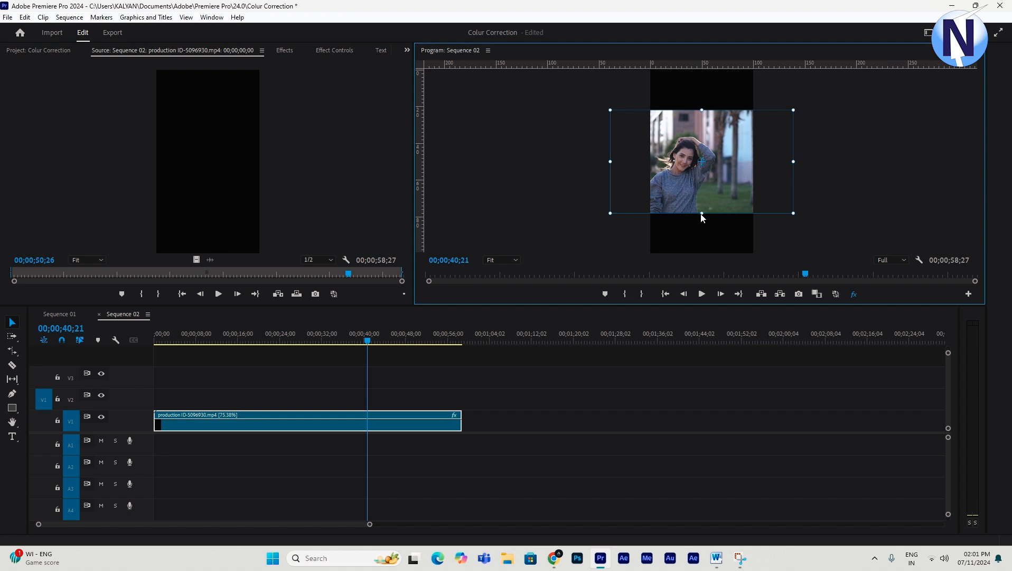
{"action": "left_click_drag", "start_coordinate": [702, 213], "coordinate": [726, 209]}
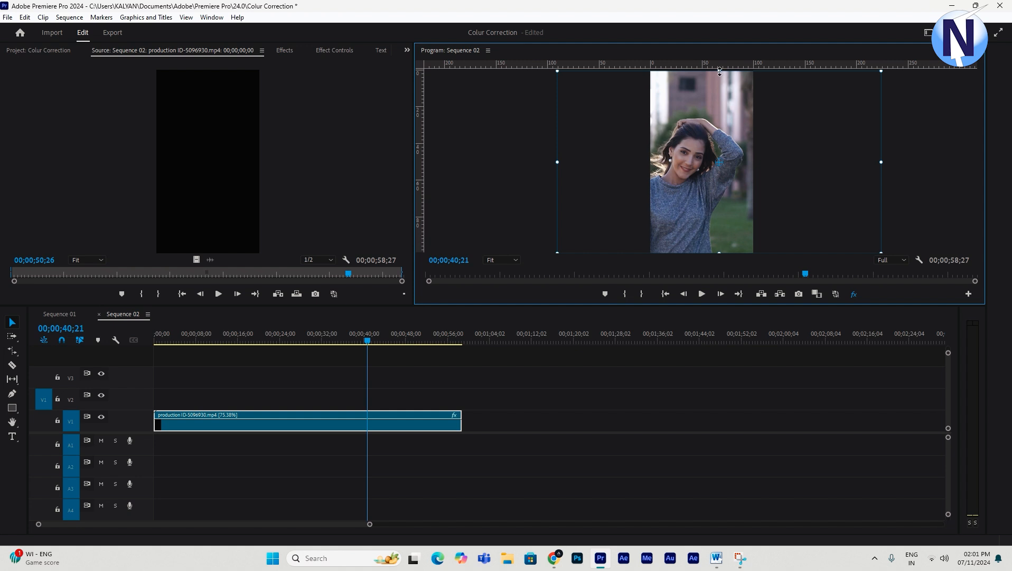
{"action": "left_click_drag", "start_coordinate": [720, 71], "coordinate": [720, 65]}
{"action": "left_click_drag", "start_coordinate": [708, 115], "coordinate": [717, 114]}
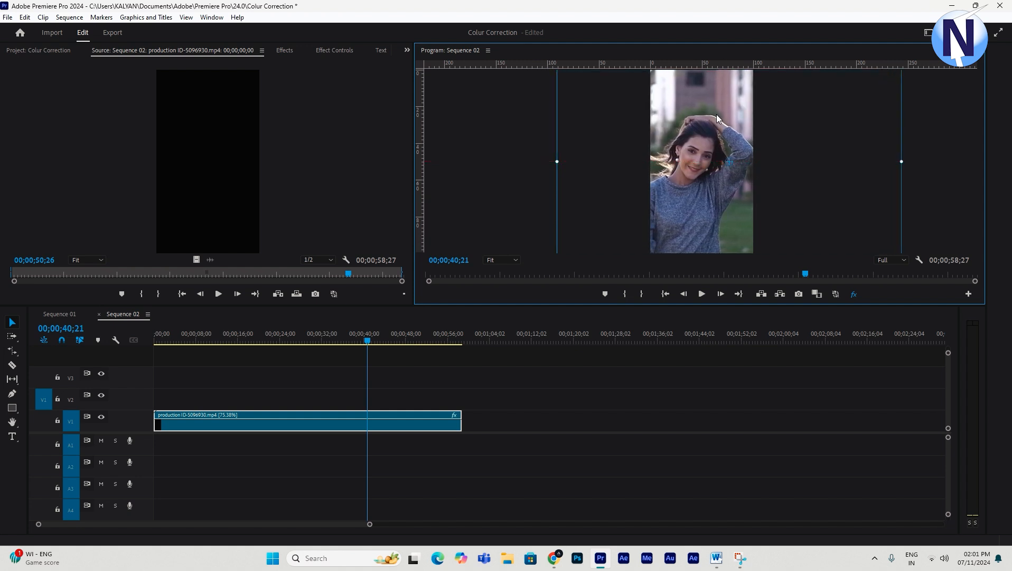
{"action": "left_click", "coordinate": [467, 465]}
- Split the clip on V1 at 00;00;22;20
{"action": "left_click_drag", "start_coordinate": [367, 341], "coordinate": [273, 383]}
{"action": "left_click", "coordinate": [276, 333]}
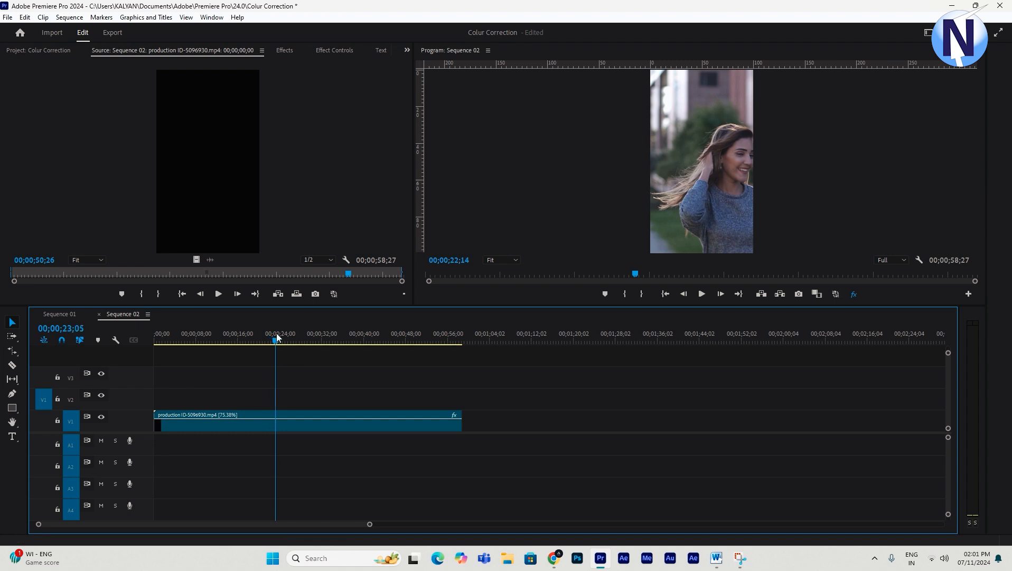
{"action": "left_click_drag", "start_coordinate": [276, 333], "coordinate": [274, 333]}
{"action": "double_click", "coordinate": [284, 425]}
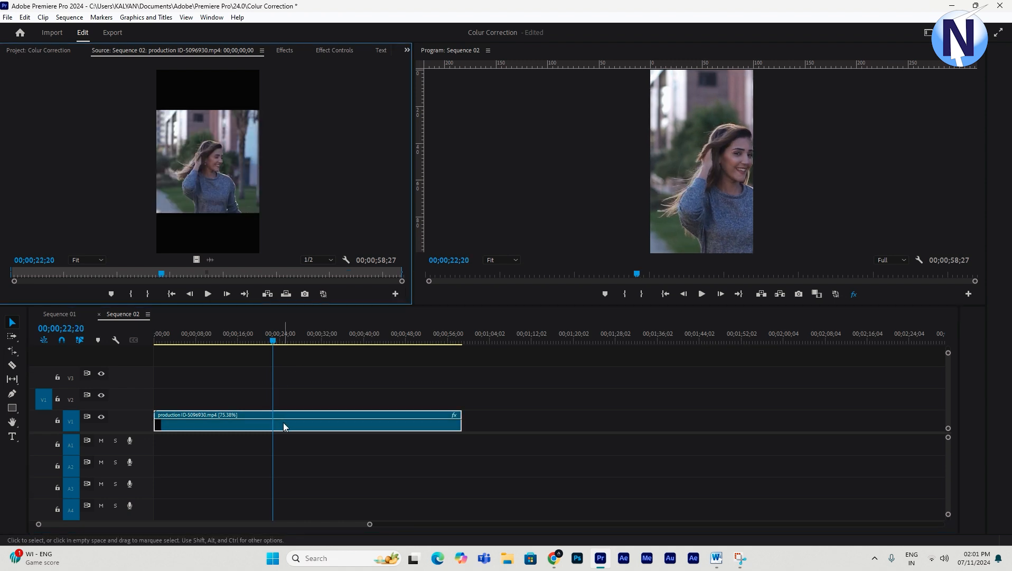
{"action": "key", "text": "ctrl+k"}
- Reposition the first segment's picture so it snaps to the centre of the frame at 00;00;14;06
{"action": "left_click", "coordinate": [229, 338]}
{"action": "left_click", "coordinate": [694, 182]}
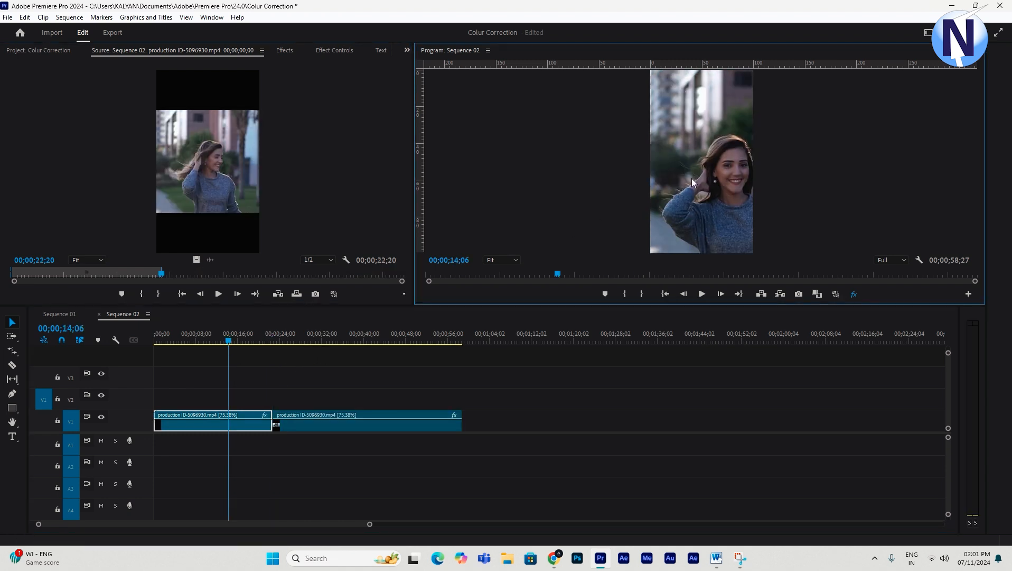
{"action": "left_click", "coordinate": [694, 182]}
{"action": "left_click_drag", "start_coordinate": [746, 212], "coordinate": [720, 211]}
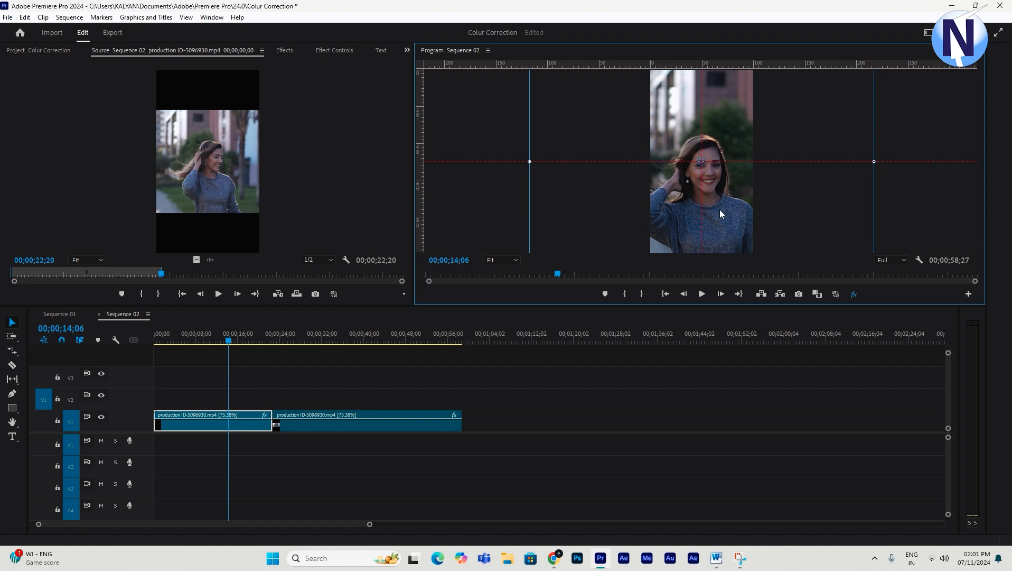
- Cut out the part between 00;00;22;20 and 00;00;29;15 and extend the first segment to close the gap
{"action": "left_click_drag", "start_coordinate": [243, 338], "coordinate": [310, 359]}
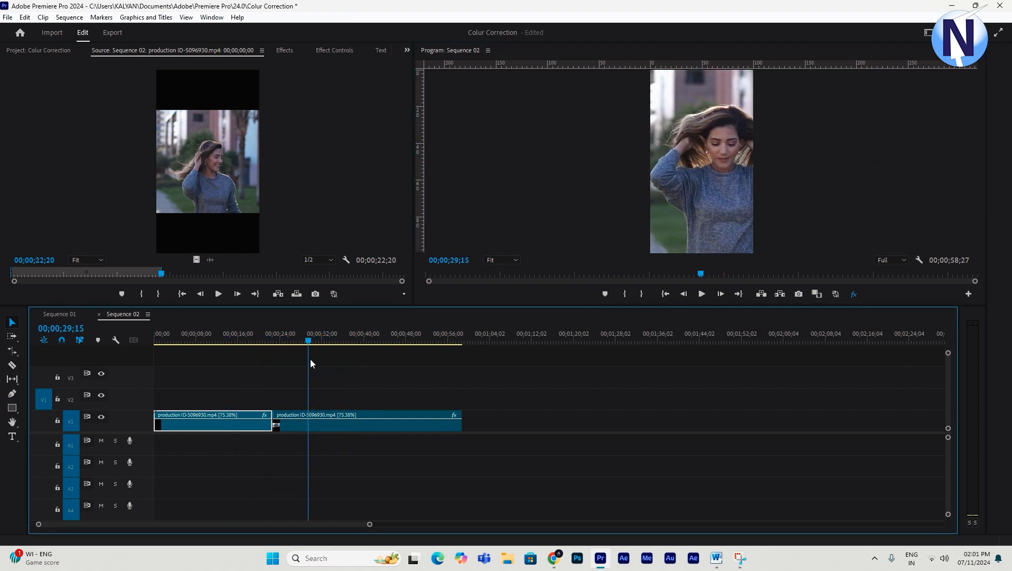
{"action": "key", "text": "ctrl+k"}
{"action": "left_click", "coordinate": [297, 428]}
{"action": "key", "text": "Delete"}
{"action": "left_click_drag", "start_coordinate": [272, 417], "coordinate": [311, 414]}
{"action": "left_click_drag", "start_coordinate": [297, 348], "coordinate": [369, 376]}
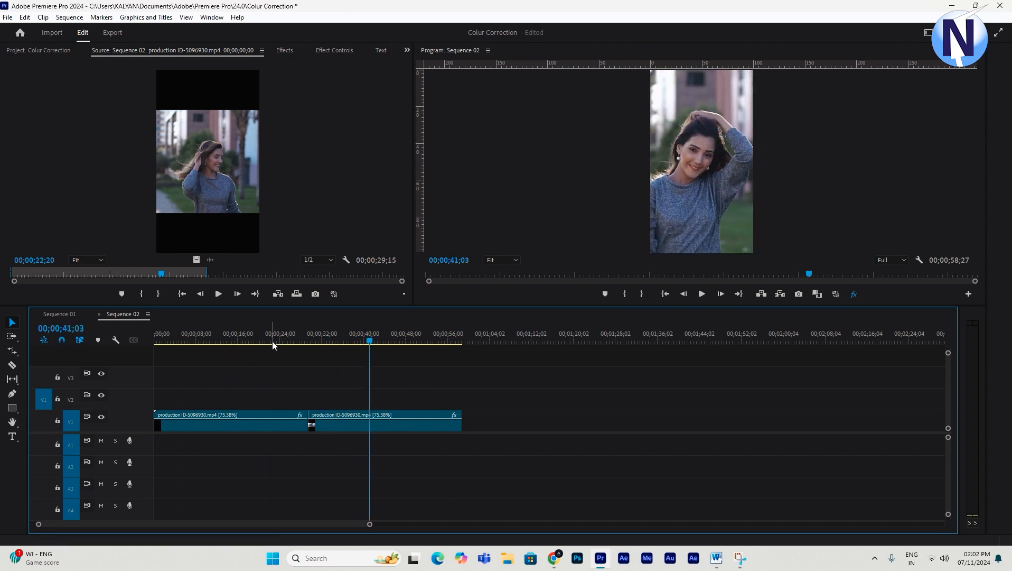
- Add sequence markers at the start of the timeline and at the end of the last clip, 00;00;58;27
{"action": "key", "text": "Home"}
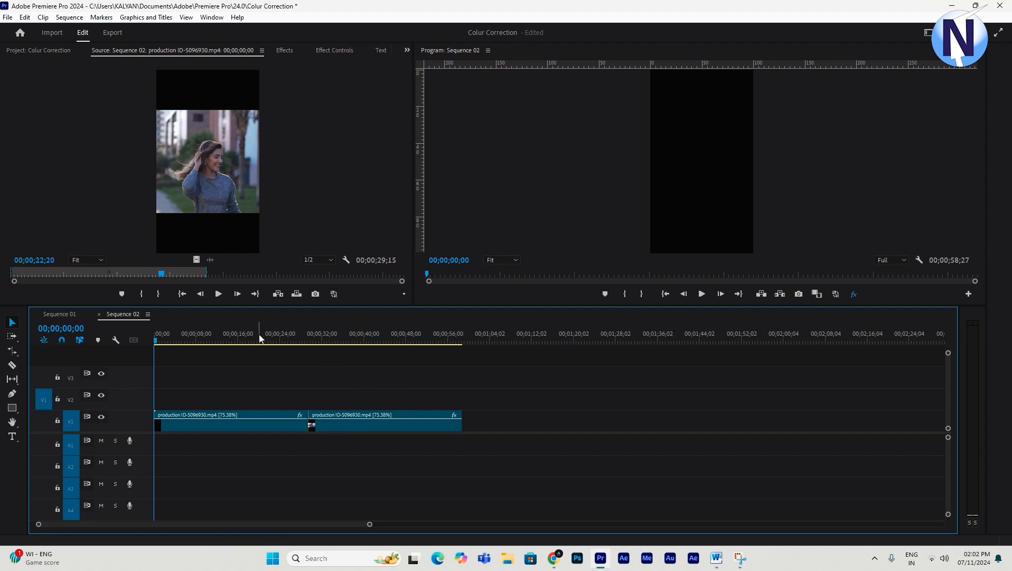
{"action": "left_click_drag", "start_coordinate": [259, 338], "coordinate": [342, 338]}
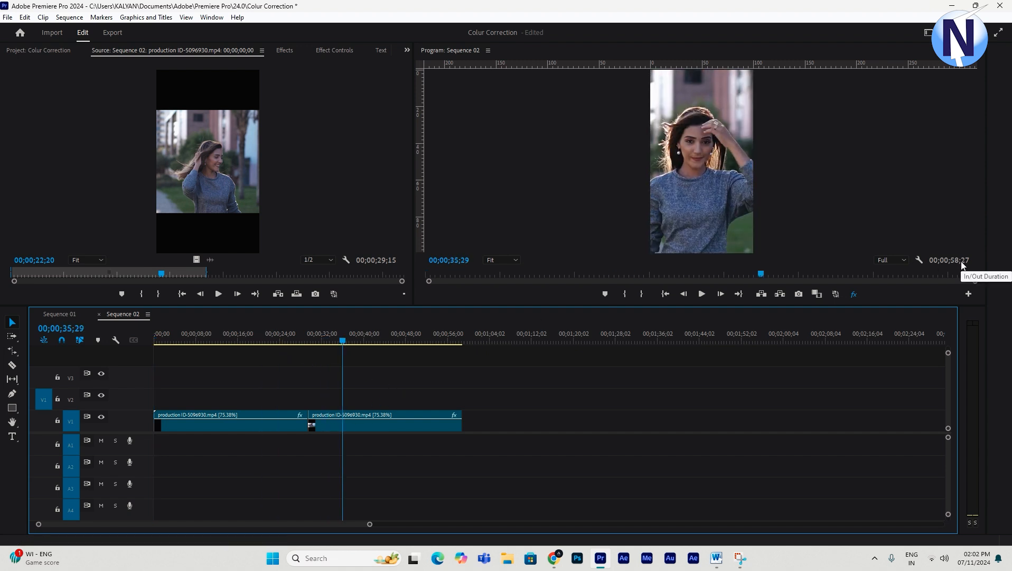
{"action": "key", "text": "Home"}
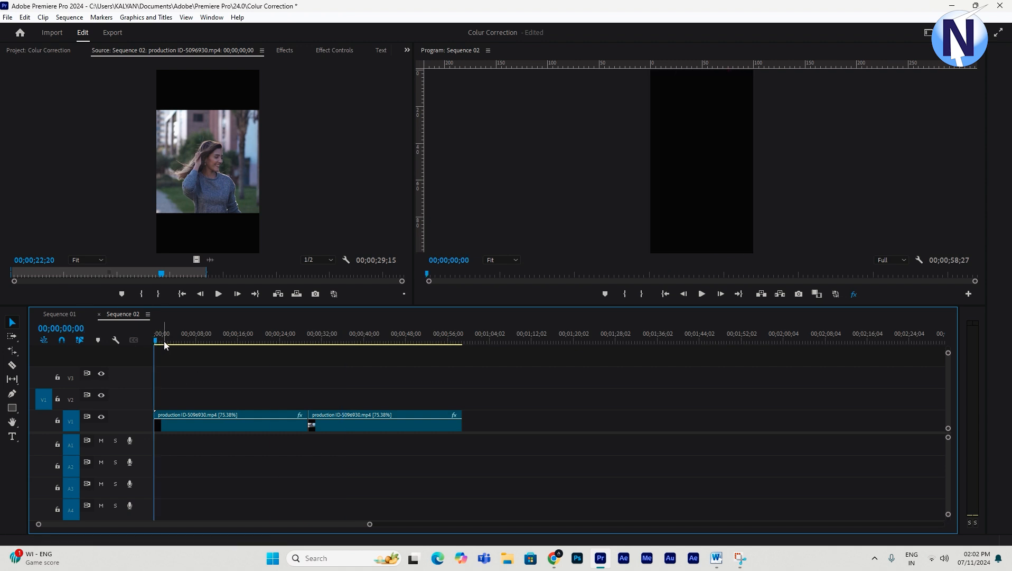
{"action": "key", "text": "m"}
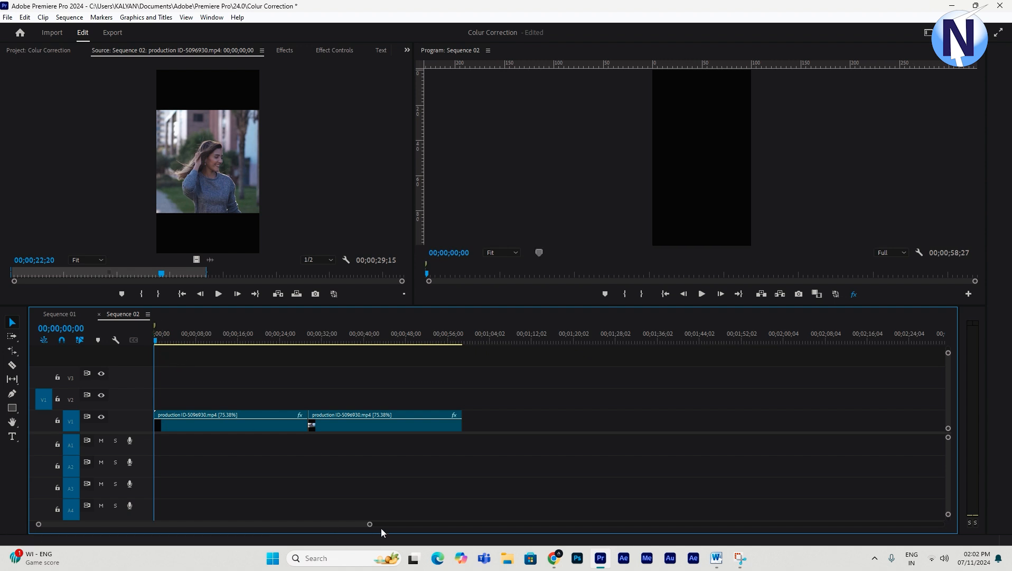
{"action": "left_click_drag", "start_coordinate": [370, 525], "coordinate": [264, 531]}
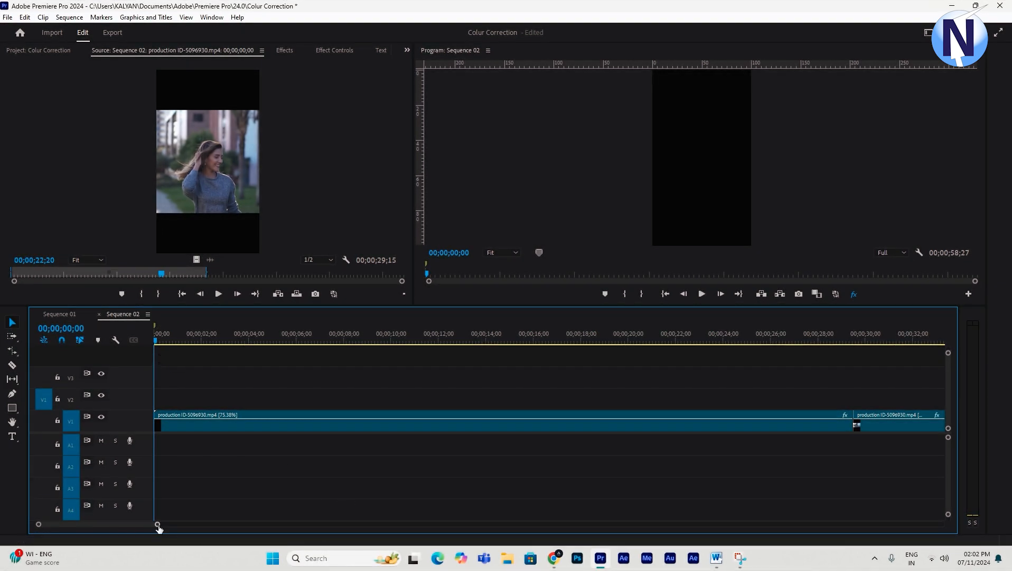
{"action": "left_click_drag", "start_coordinate": [158, 525], "coordinate": [341, 525]}
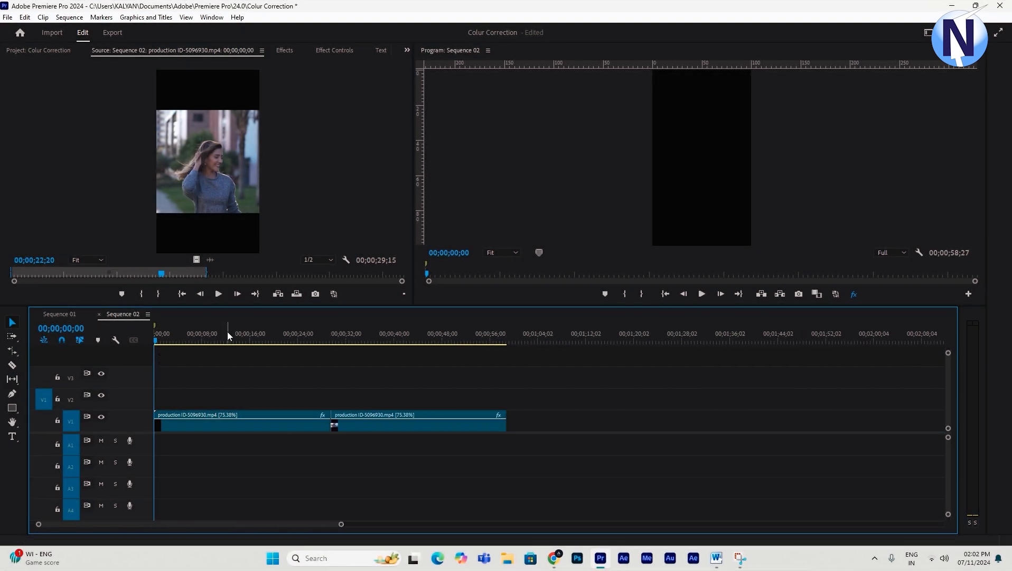
{"action": "left_click_drag", "start_coordinate": [228, 331], "coordinate": [507, 357]}
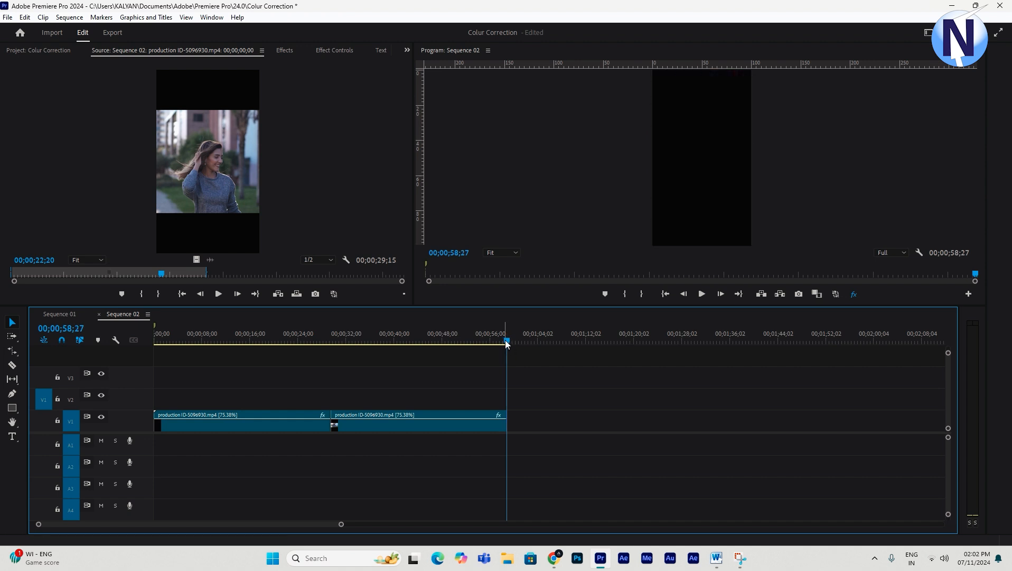
{"action": "key", "text": "m"}
- Replace both segments on V1 with only the video of production ID-5096930.mp4 at the sequence start, keeping the existing sequence settings
{"action": "left_click_drag", "start_coordinate": [508, 331], "coordinate": [156, 363]}
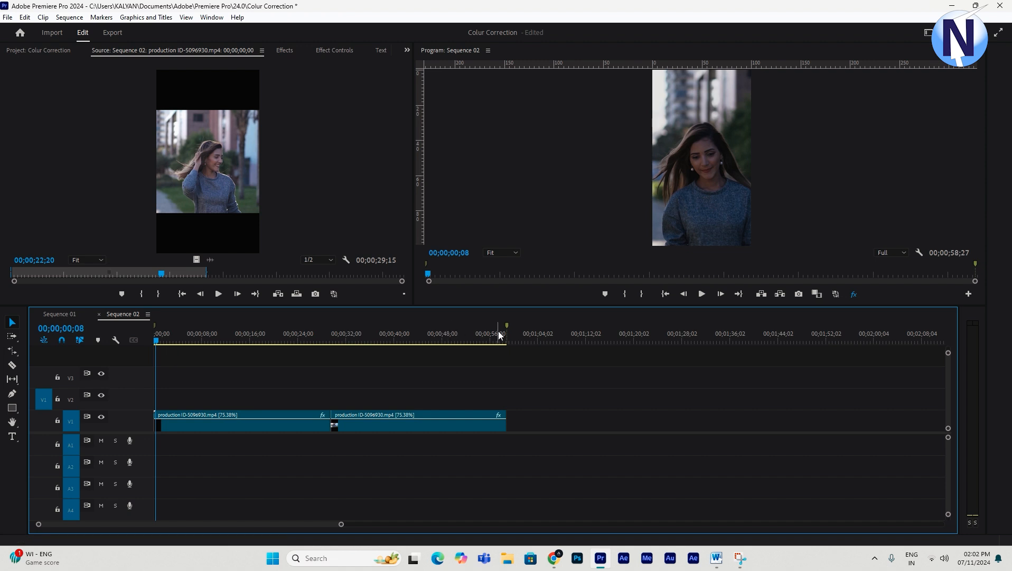
{"action": "left_click_drag", "start_coordinate": [271, 392], "coordinate": [380, 420]}
{"action": "key", "text": "Delete"}
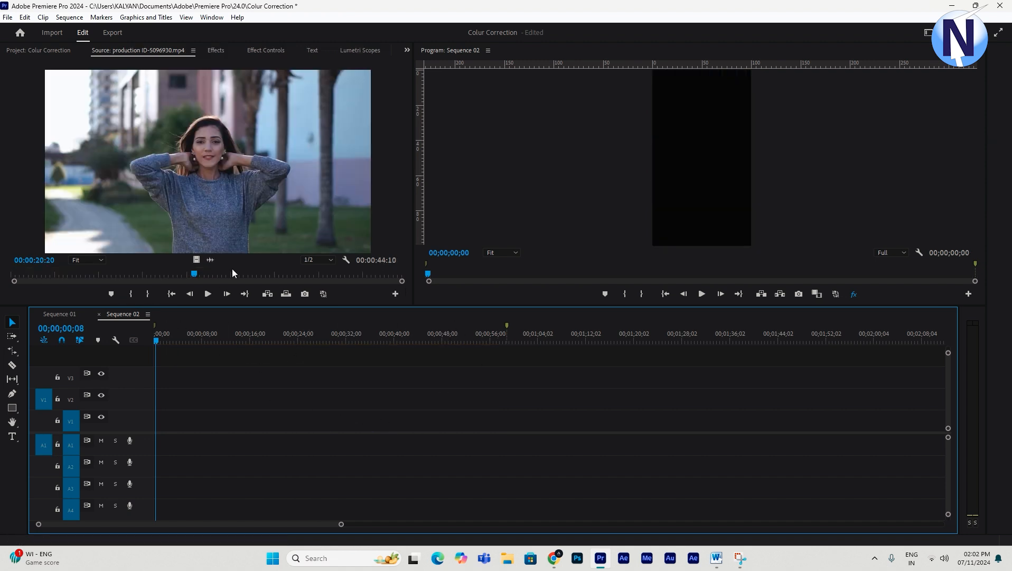
{"action": "left_click_drag", "start_coordinate": [196, 260], "coordinate": [232, 421]}
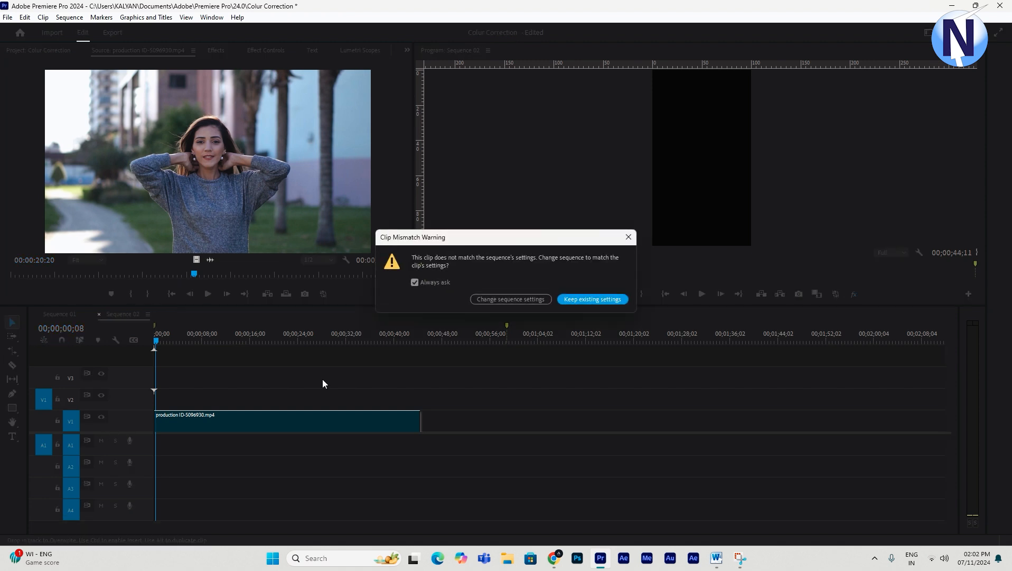
{"action": "left_click", "coordinate": [577, 299]}
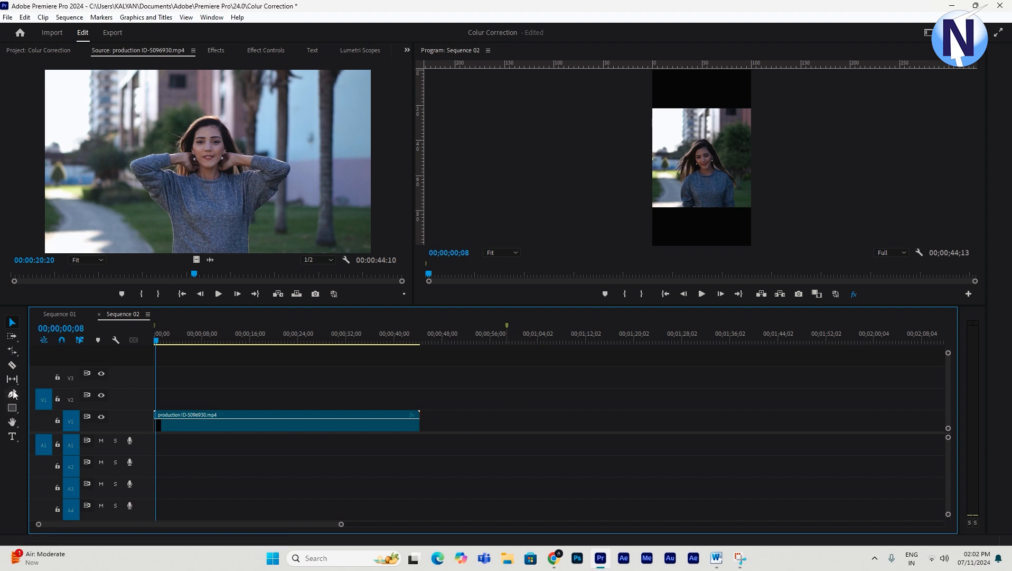
- Rate-stretch the end of the clip to the marker at 00;00;58;27 and return to the Selection tool
{"action": "left_click", "coordinate": [12, 351]}
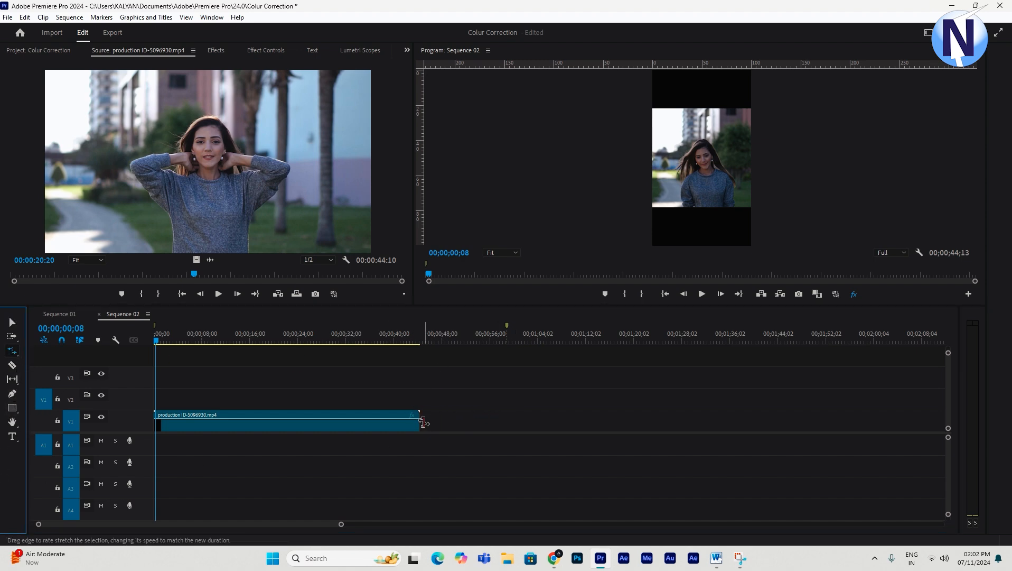
{"action": "left_click_drag", "start_coordinate": [423, 421], "coordinate": [505, 417]}
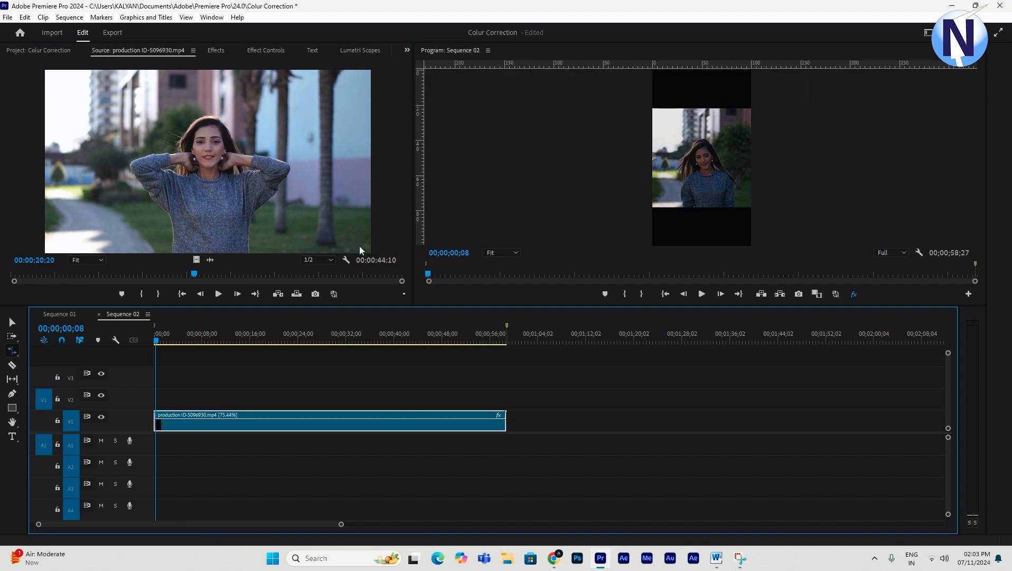
{"action": "key", "text": "End"}
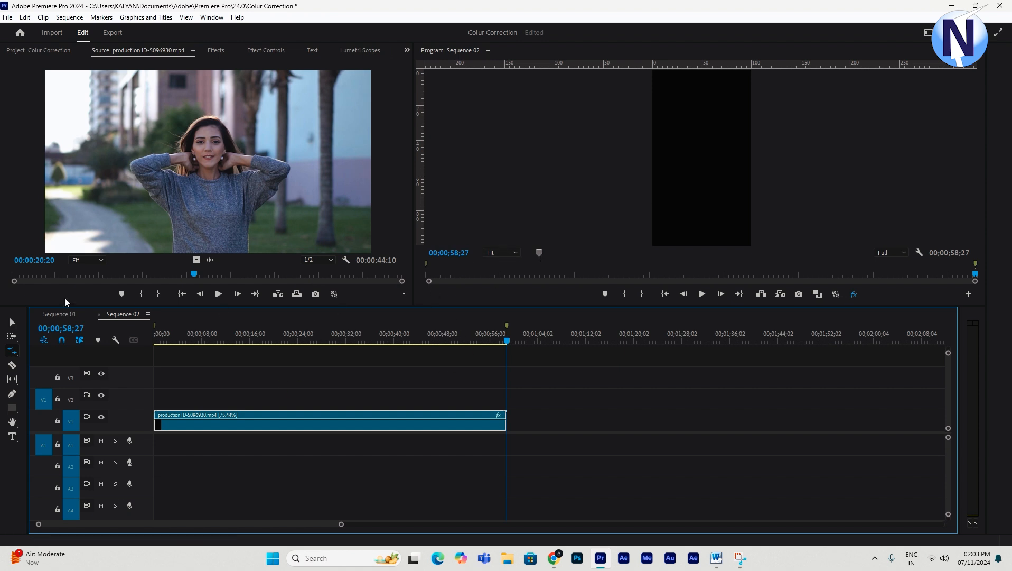
{"action": "left_click", "coordinate": [12, 321]}
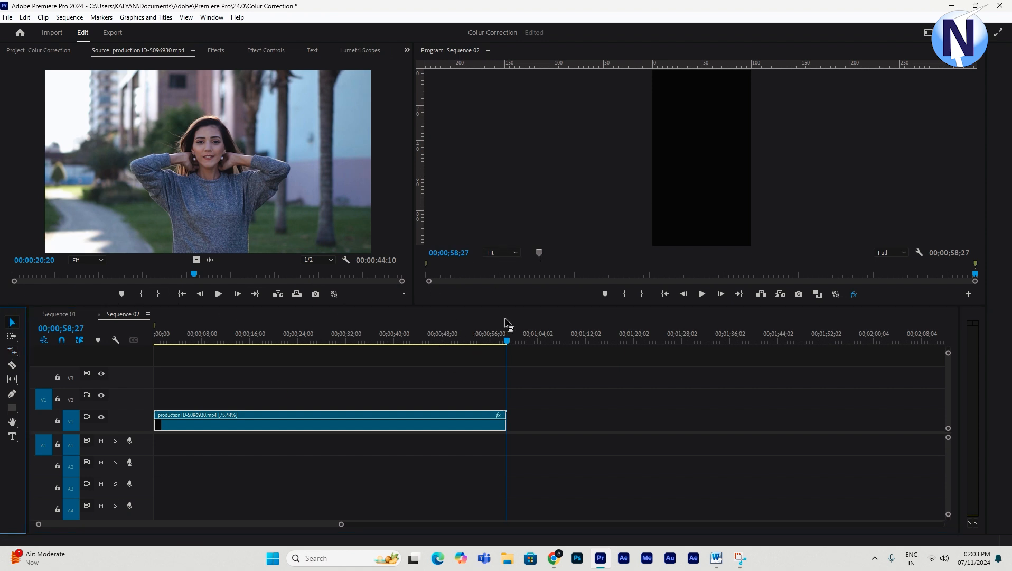
- Add a sequence marker at 00;01;24;07 and move the clip along V1 so its start snaps to that marker
{"action": "key", "text": "minus"}
{"action": "left_click", "coordinate": [562, 340]}
{"action": "left_click_drag", "start_coordinate": [405, 341], "coordinate": [405, 341]}
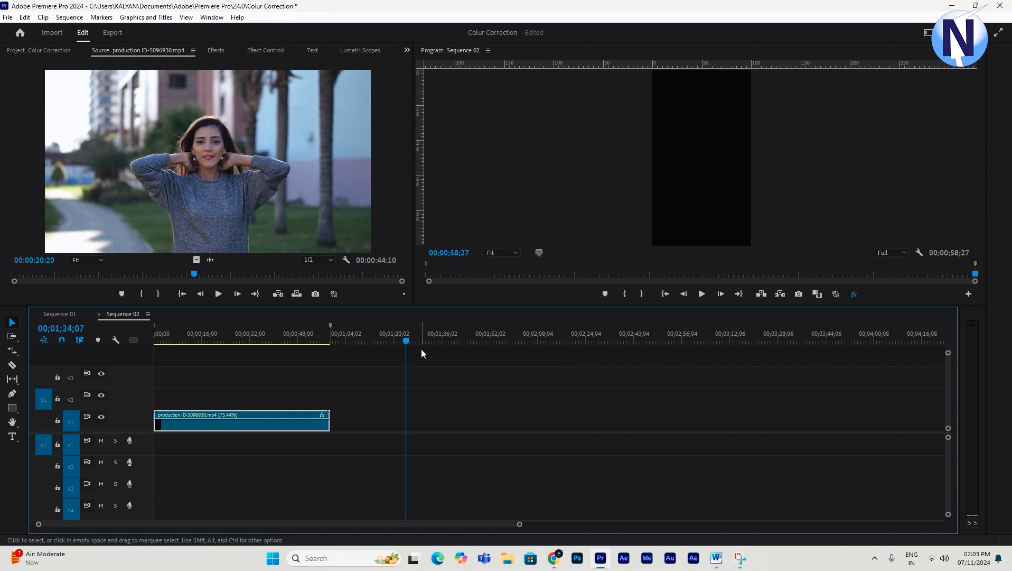
{"action": "key", "text": "m"}
{"action": "left_click_drag", "start_coordinate": [416, 341], "coordinate": [547, 341]}
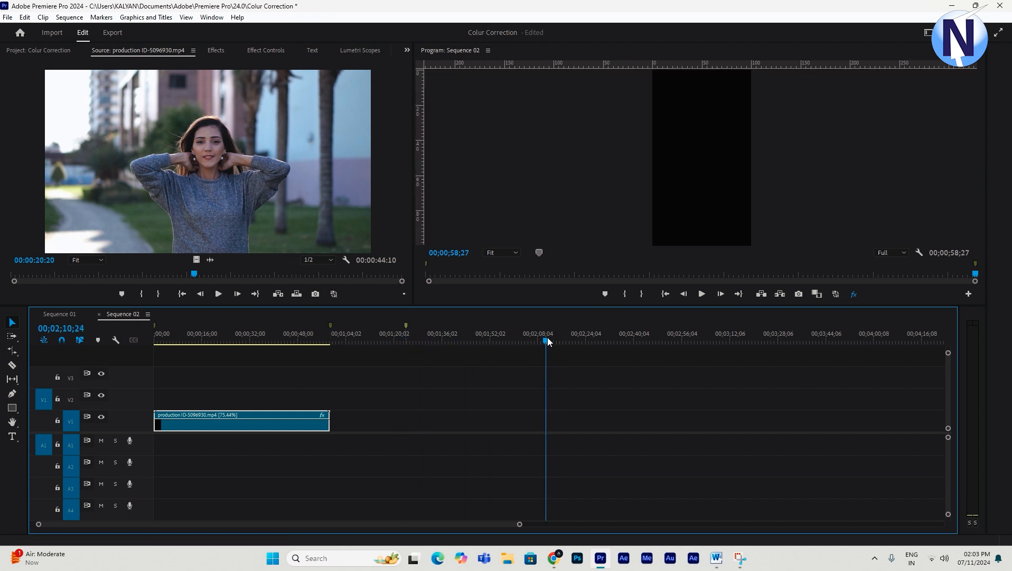
{"action": "mouse_move", "coordinate": [212, 428]}
{"action": "left_mouse_down"}
{"action": "mouse_move", "coordinate": [522, 379]}
{"action": "mouse_move", "coordinate": [459, 423]}
{"action": "left_mouse_up"}
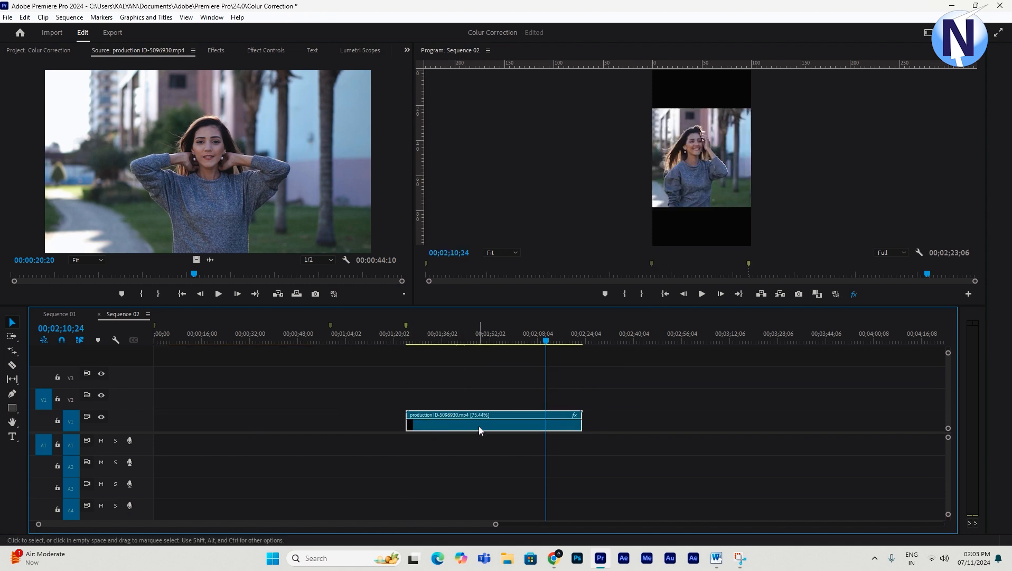
- Add a sequence marker at 00;02;23;06, where the clip on V1 ends, closing the marker settings unchanged
{"action": "key", "text": "Down"}
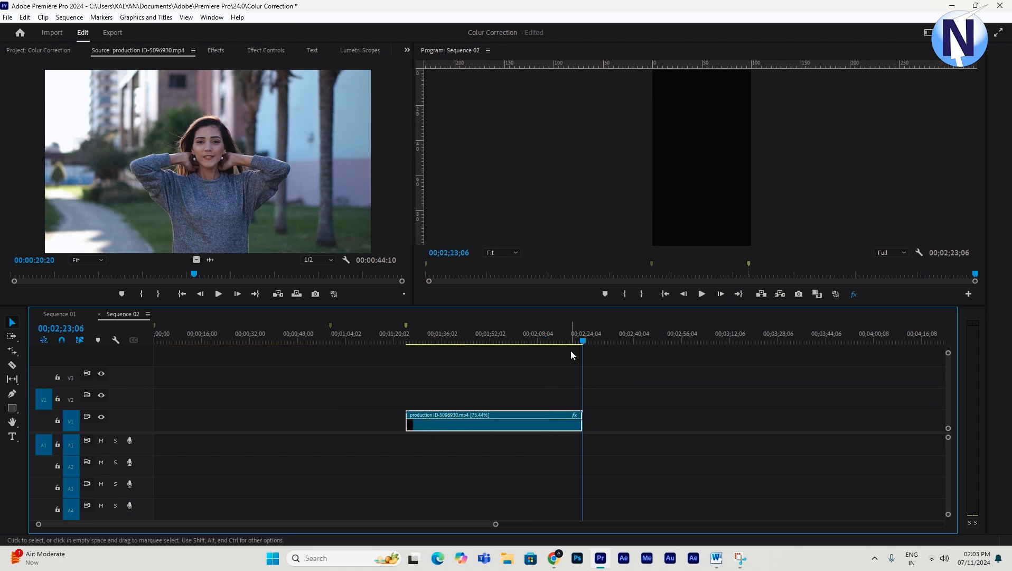
{"action": "left_click", "coordinate": [576, 339]}
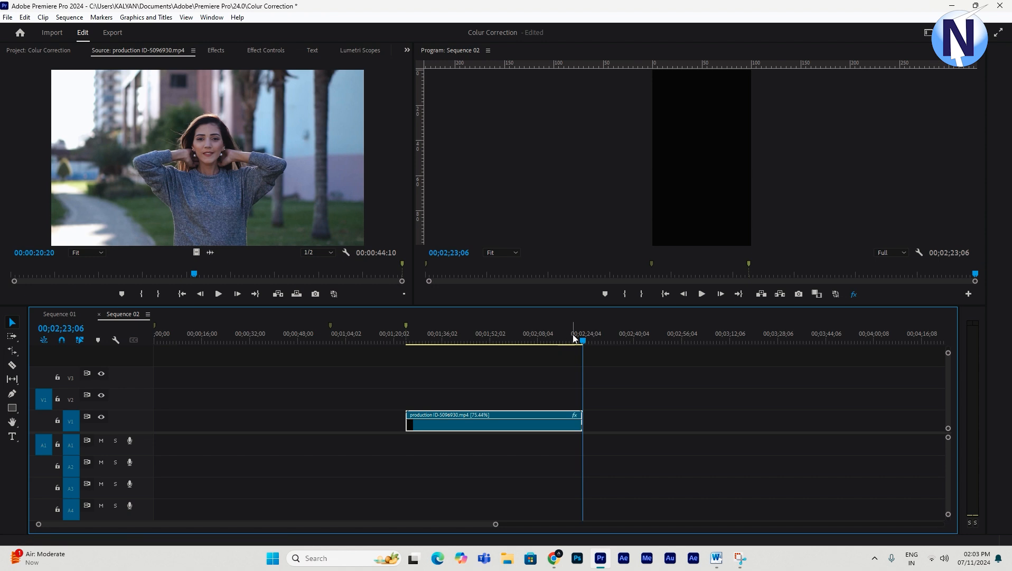
{"action": "key", "text": "Down"}
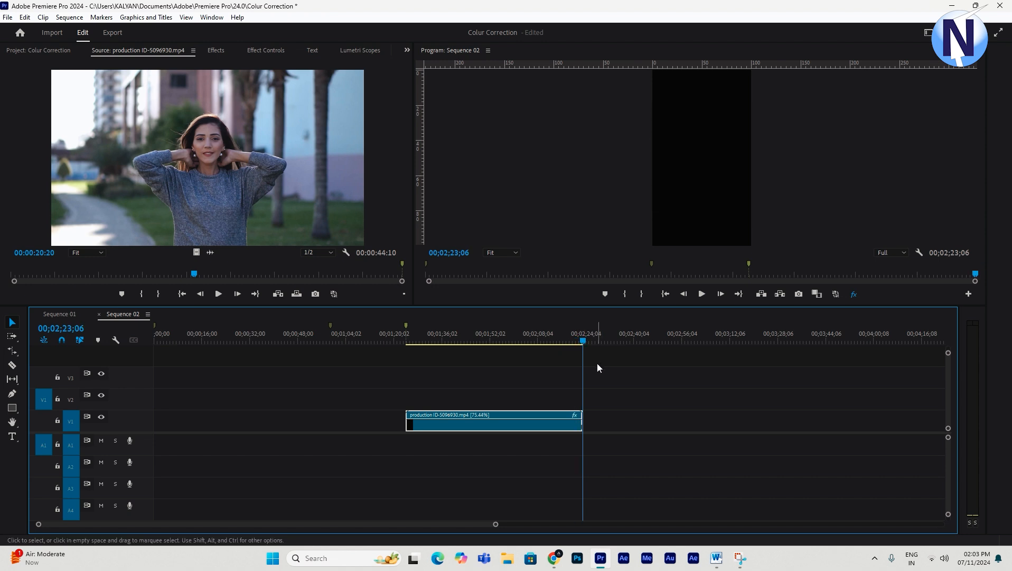
{"action": "key", "text": "m"}
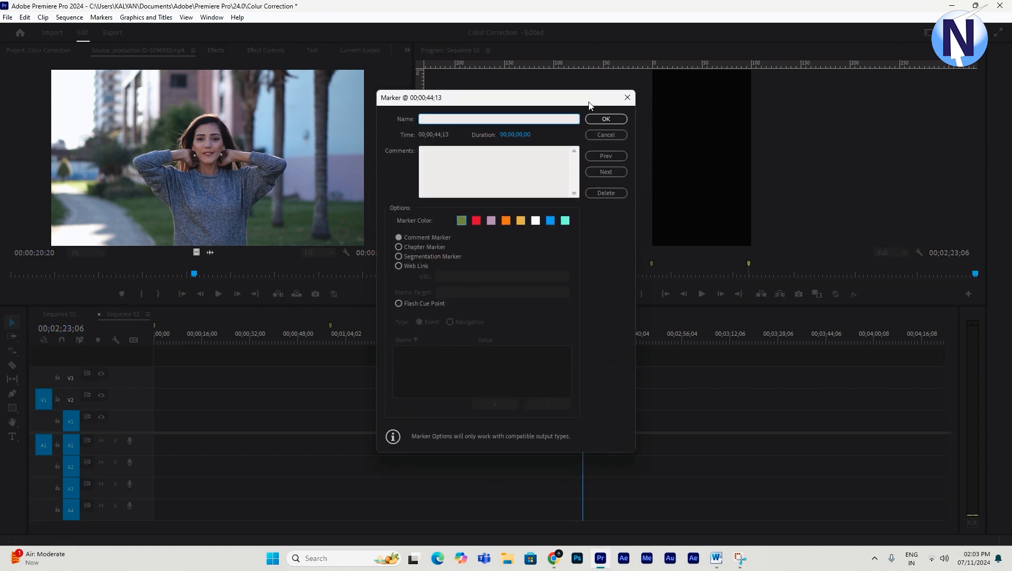
{"action": "left_click", "coordinate": [628, 97]}
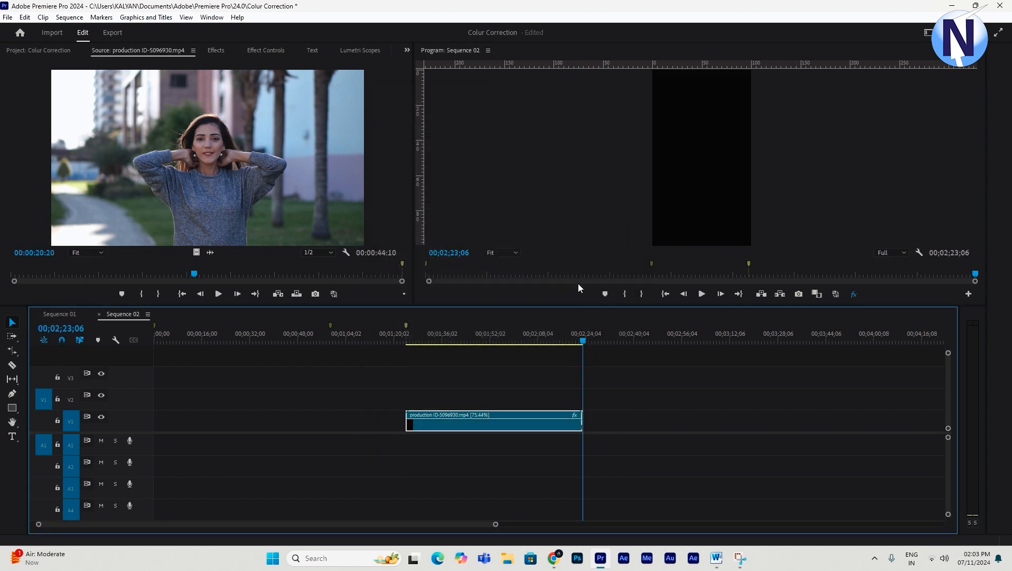
{"action": "left_click", "coordinate": [578, 339]}
{"action": "left_click", "coordinate": [584, 339]}
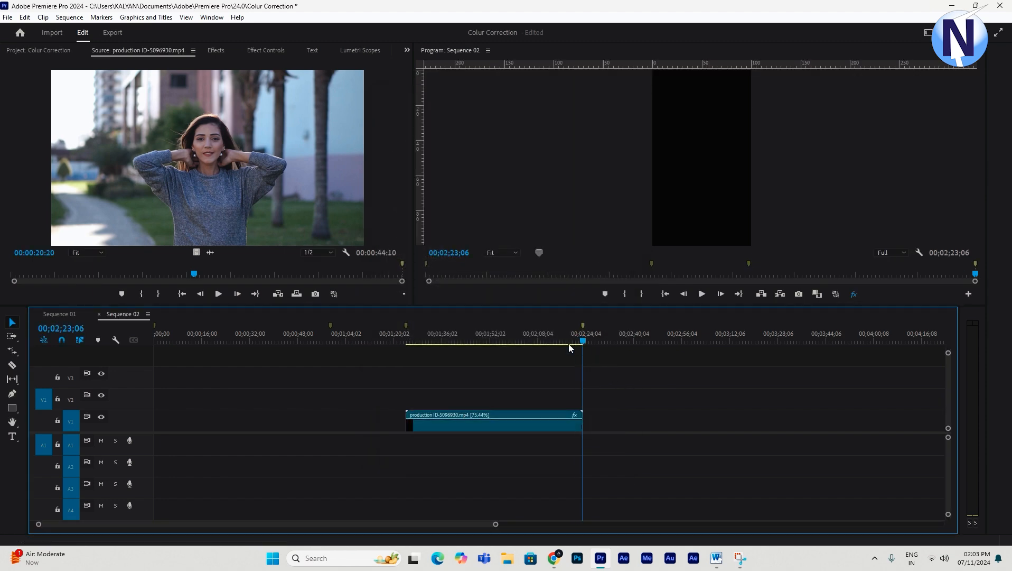
- Try moving the clip on V1 back to the sequence start, scrub through it, and undo the move
{"action": "left_click_drag", "start_coordinate": [572, 342], "coordinate": [398, 356]}
{"action": "left_click_drag", "start_coordinate": [456, 416], "coordinate": [186, 415]}
{"action": "left_click", "coordinate": [163, 335]}
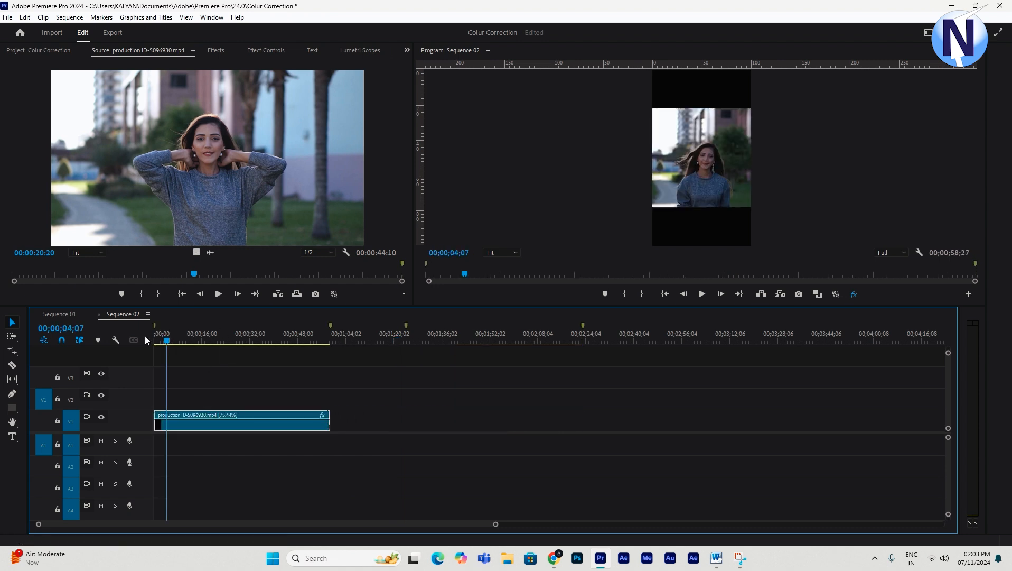
{"action": "left_click_drag", "start_coordinate": [289, 343], "coordinate": [316, 350]}
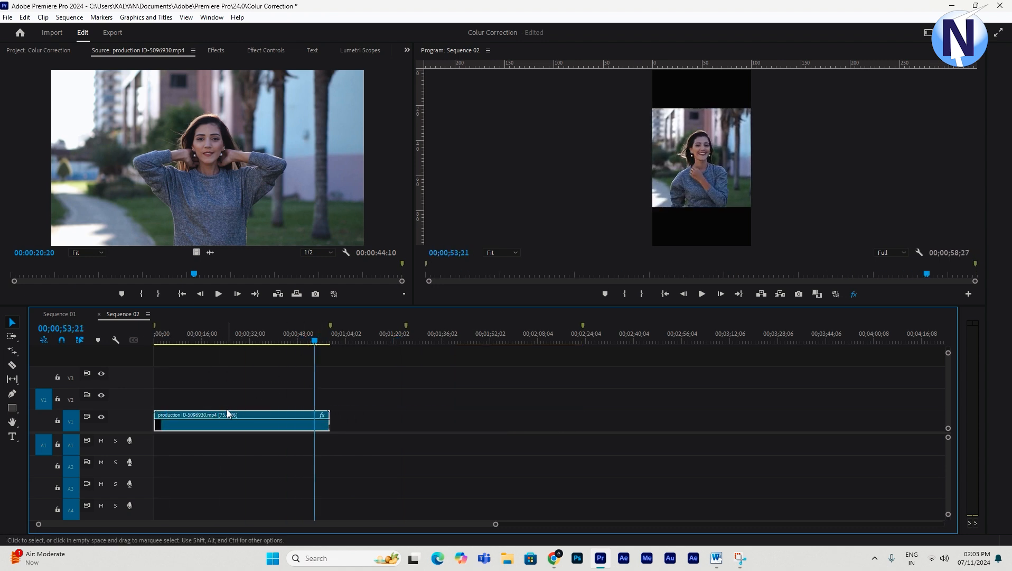
{"action": "key", "text": "ctrl+z"}
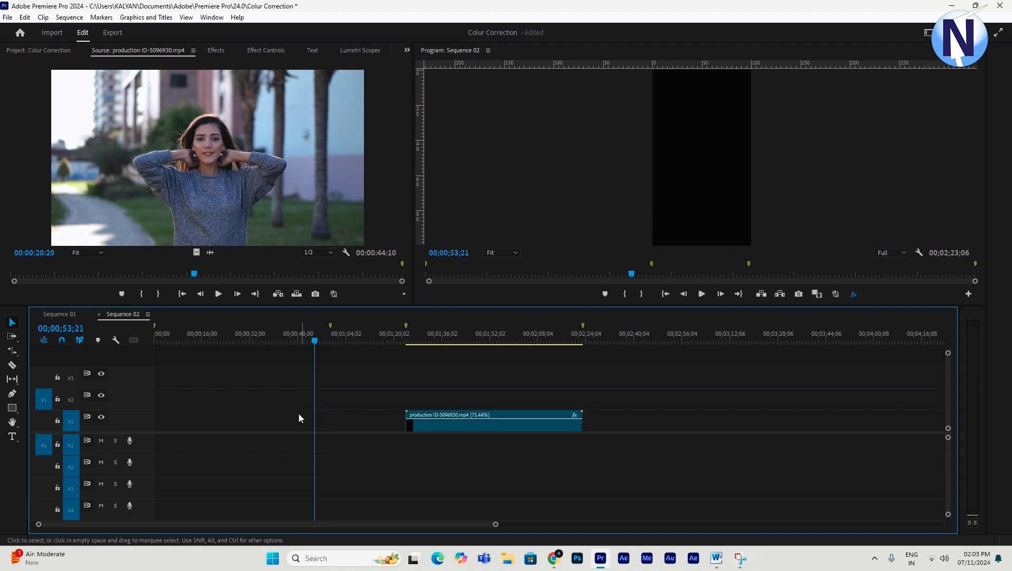
- Return the playhead to 00;00;00;00 and move the clip on V1 so its start snaps to the sequence start
{"action": "left_click", "coordinate": [423, 340]}
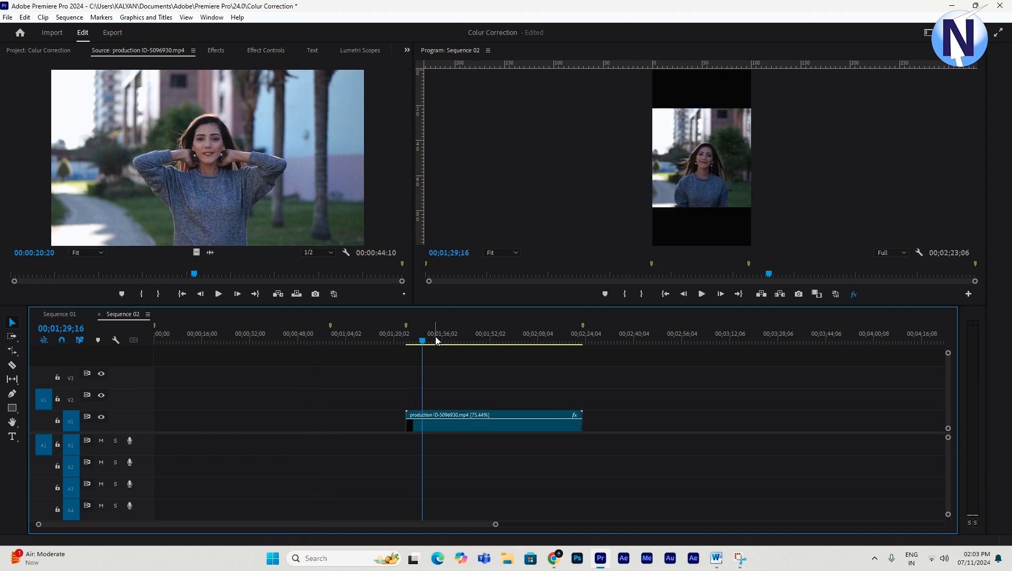
{"action": "left_click_drag", "start_coordinate": [436, 340], "coordinate": [103, 362]}
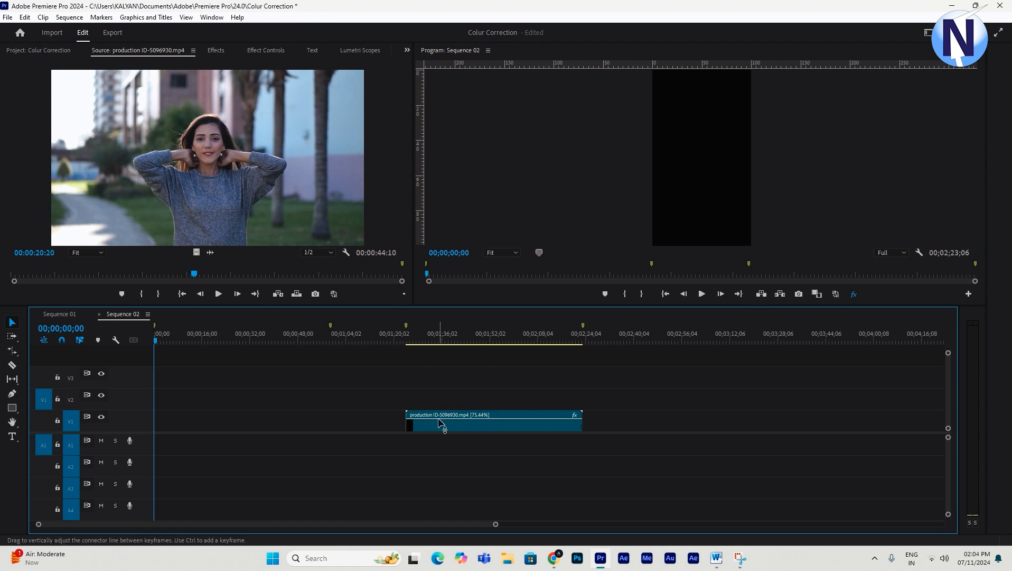
{"action": "left_click_drag", "start_coordinate": [447, 423], "coordinate": [196, 432]}
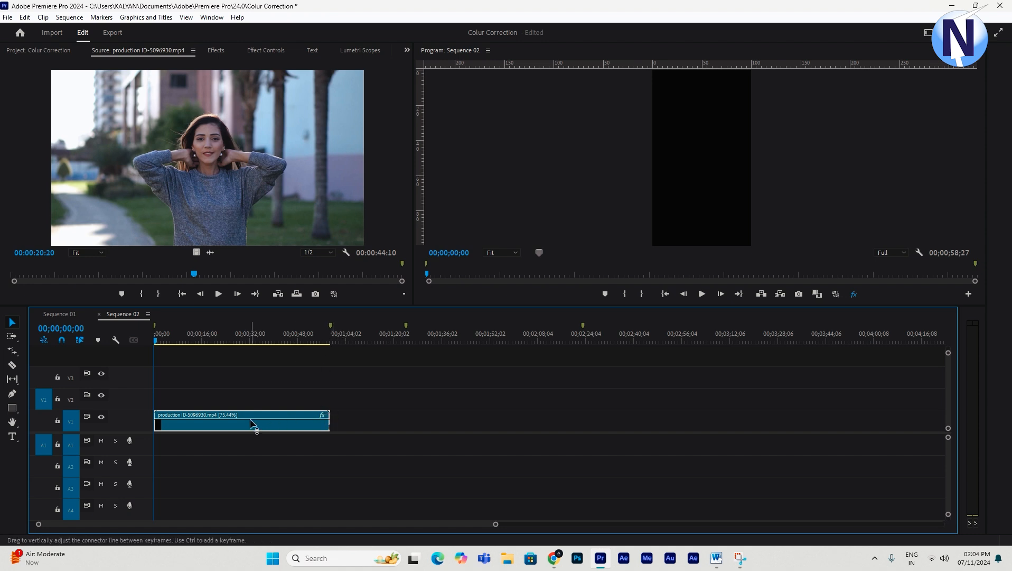
- Move the clip along V1 well past the last marker and bring it back to snap at the sequence start
{"action": "left_click_drag", "start_coordinate": [251, 420], "coordinate": [763, 421]}
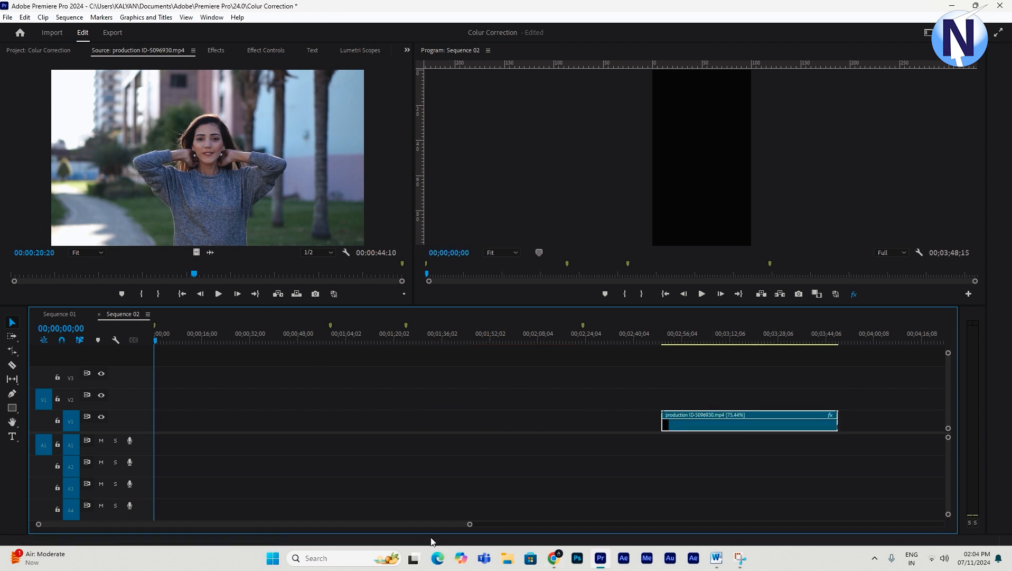
{"action": "left_click_drag", "start_coordinate": [469, 525], "coordinate": [955, 567]}
{"action": "left_click", "coordinate": [955, 567]}
{"action": "left_click", "coordinate": [735, 390]}
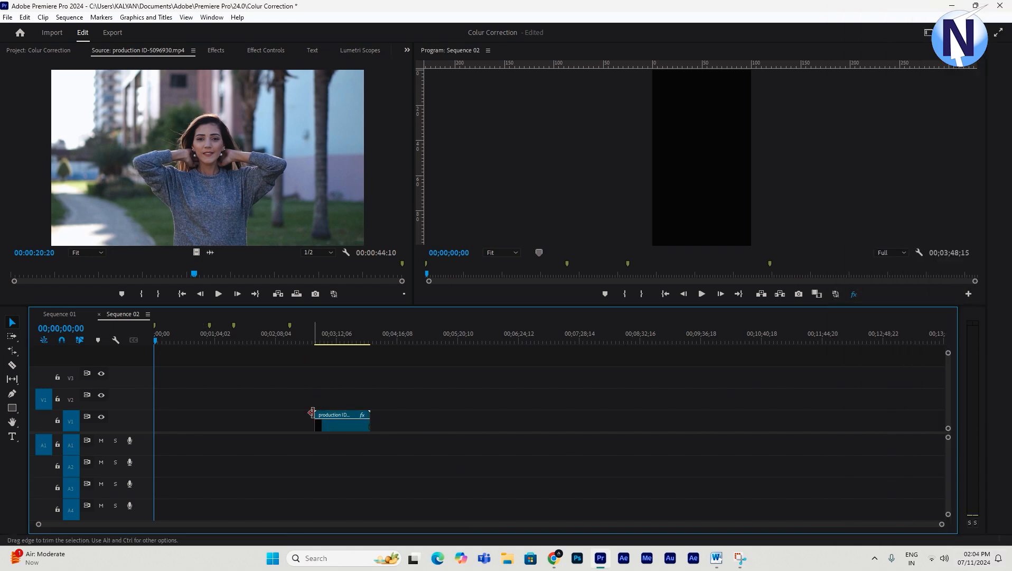
{"action": "left_click_drag", "start_coordinate": [333, 421], "coordinate": [182, 406]}
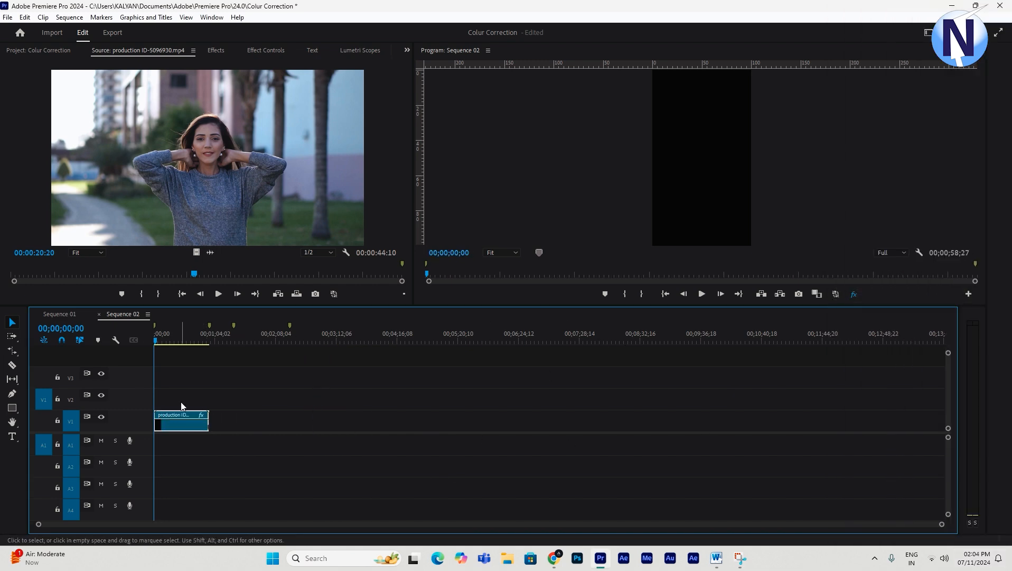
- Clear the markers from the source clip production ID-5096930.mp4
{"action": "right_click", "coordinate": [232, 337]}
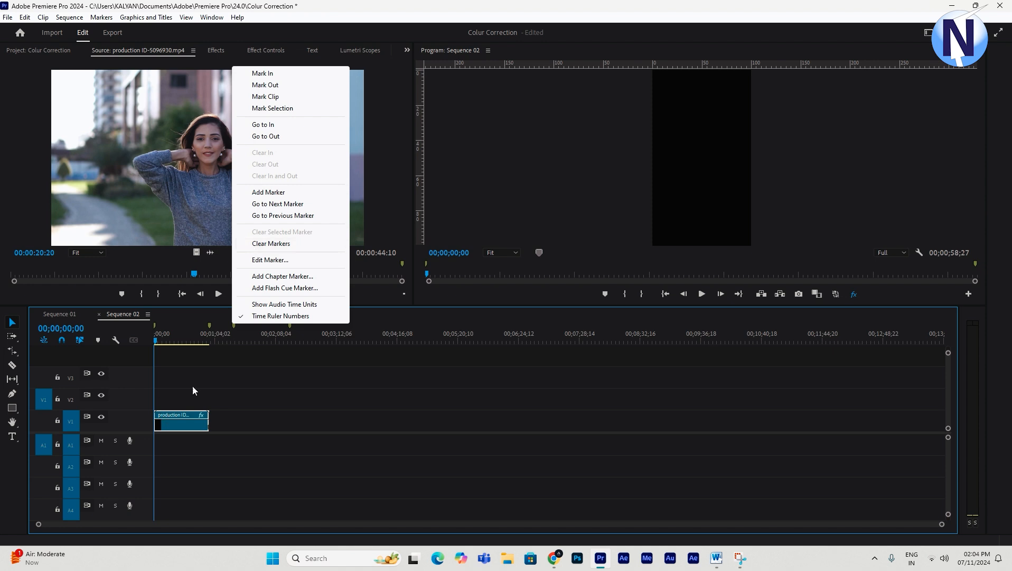
{"action": "left_click", "coordinate": [215, 338]}
{"action": "right_click", "coordinate": [235, 341]}
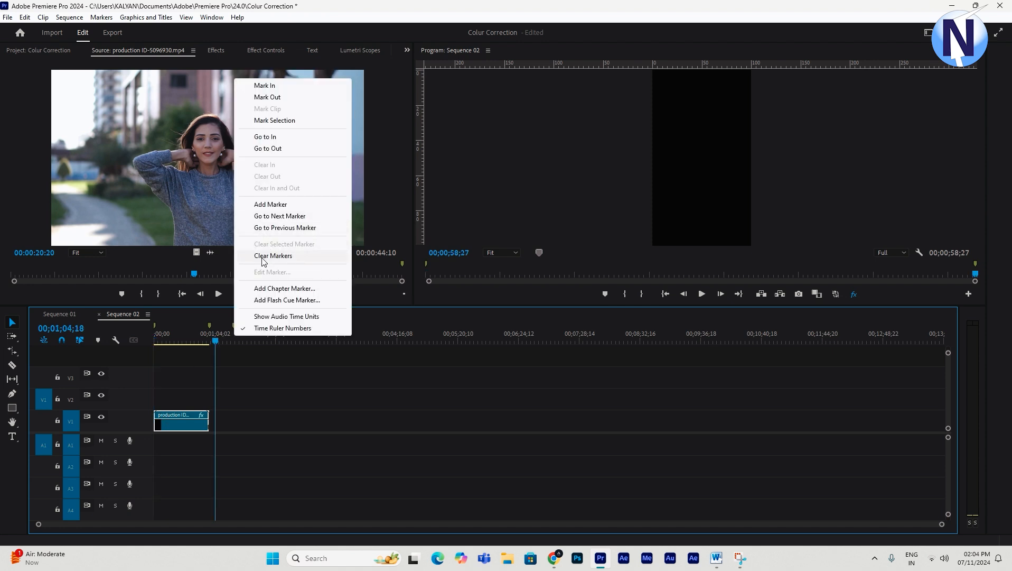
{"action": "left_click", "coordinate": [263, 256]}
- Clear all markers from Sequence 02 and return the playhead to 00;00;00;00
{"action": "right_click", "coordinate": [229, 341]}
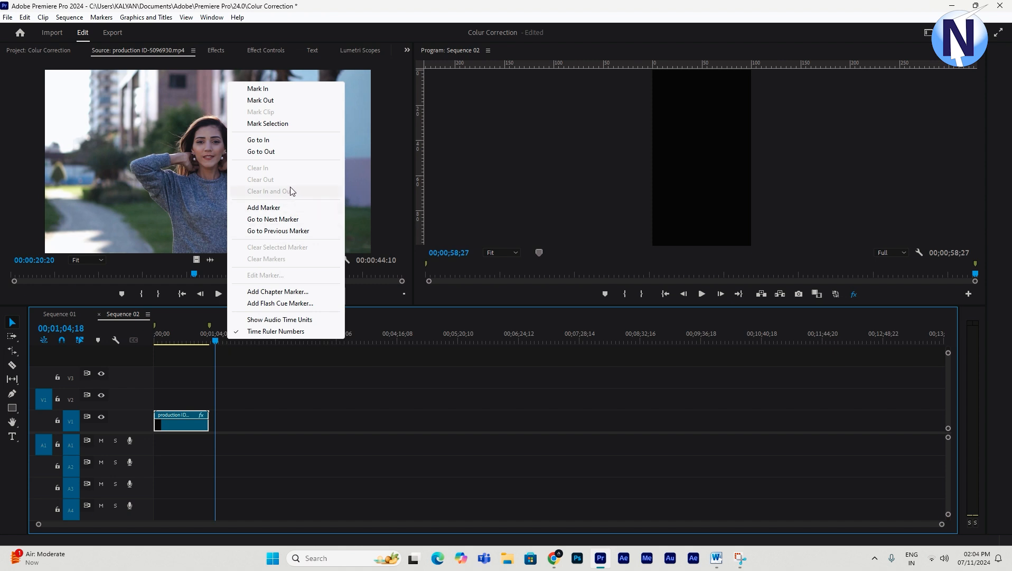
{"action": "left_click", "coordinate": [217, 412]}
{"action": "left_click", "coordinate": [230, 332]}
{"action": "left_click", "coordinate": [246, 432]}
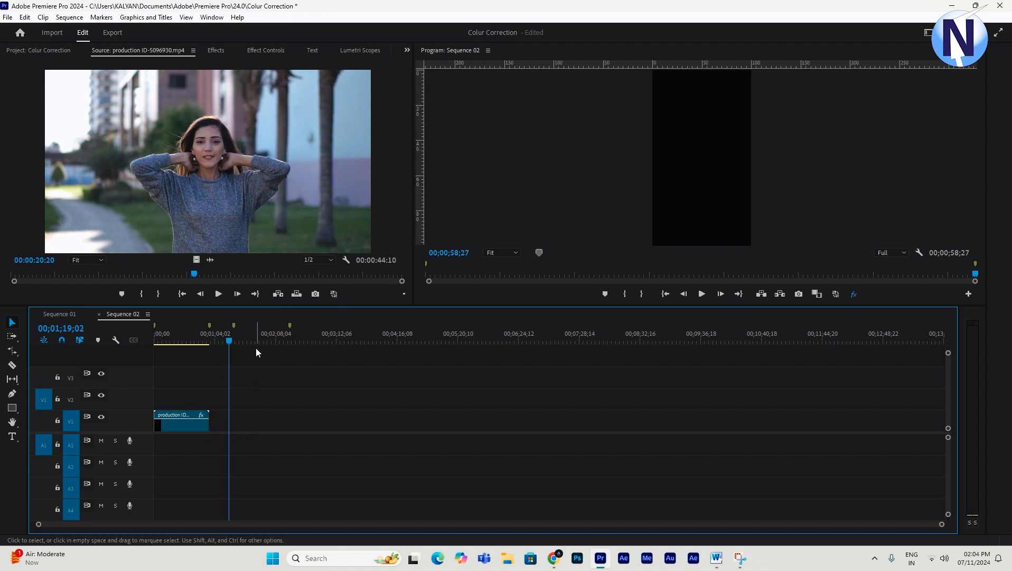
{"action": "right_click", "coordinate": [257, 350]}
{"action": "left_click", "coordinate": [294, 256]}
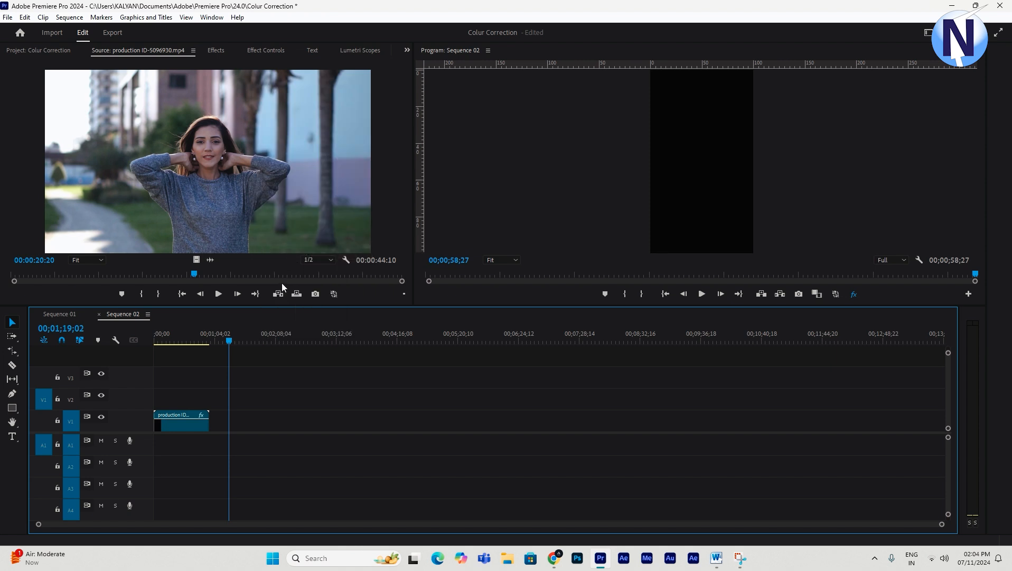
{"action": "left_click_drag", "start_coordinate": [229, 339], "coordinate": [151, 350]}
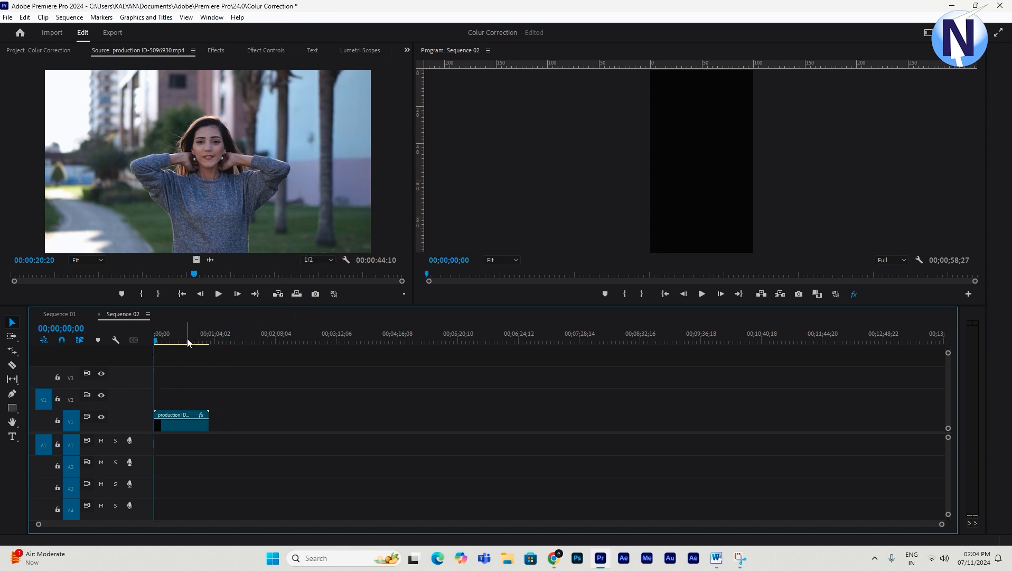